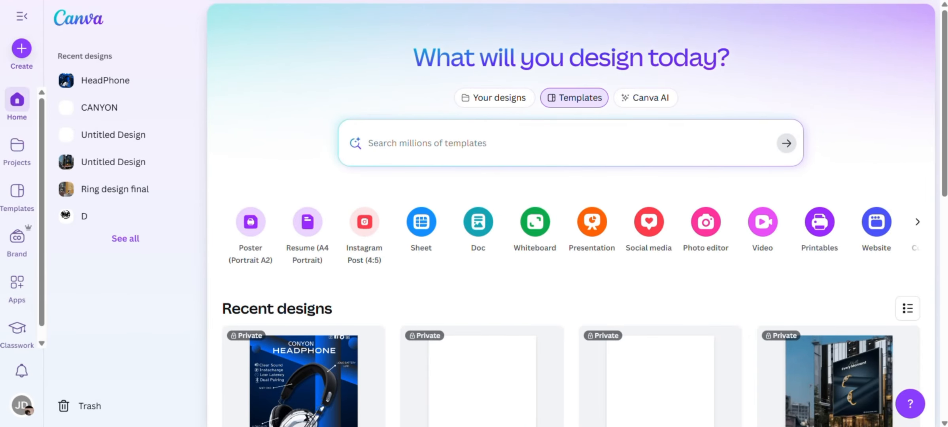
- Create a blank Instagram Post (4:5) design and open the full list of recommended photos
{"action": "left_click", "coordinate": [21, 49]}
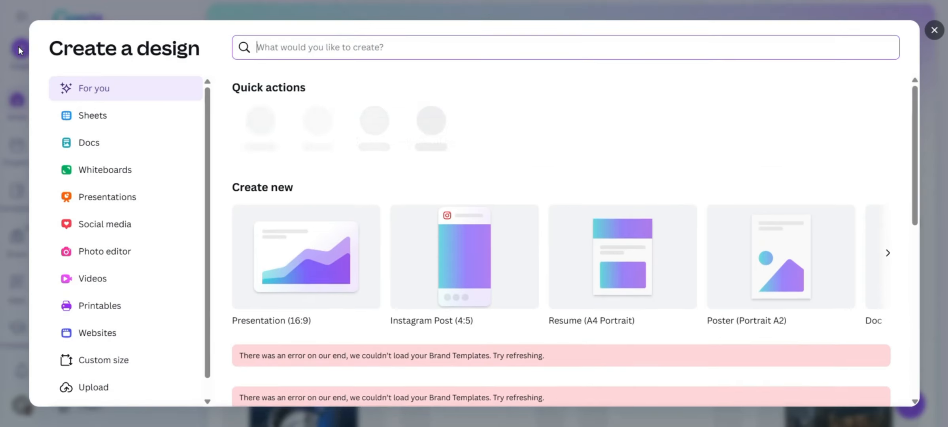
{"action": "left_click", "coordinate": [495, 277]}
{"action": "scroll", "coordinate": [163, 176], "scroll_direction": "down", "scroll_amount": 5}
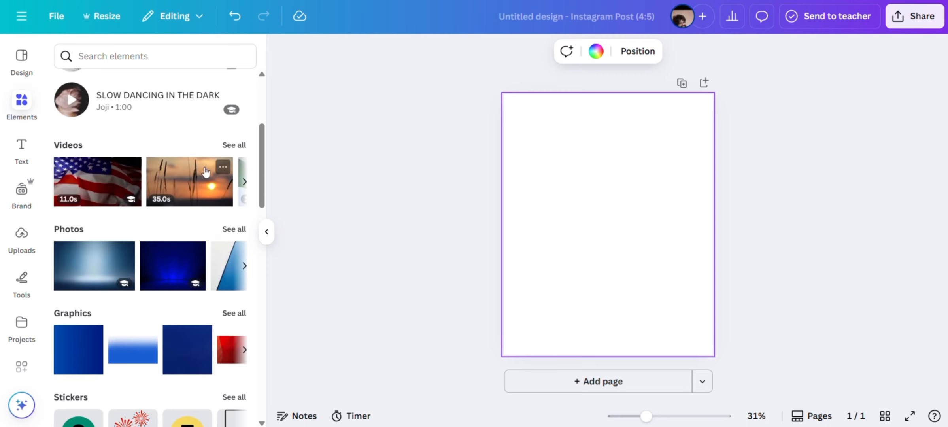
{"action": "left_click", "coordinate": [245, 231]}
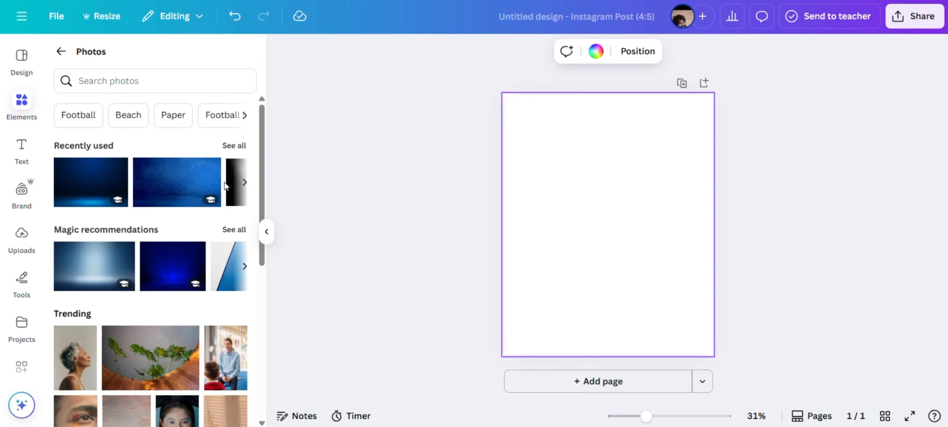
{"action": "left_click", "coordinate": [228, 225]}
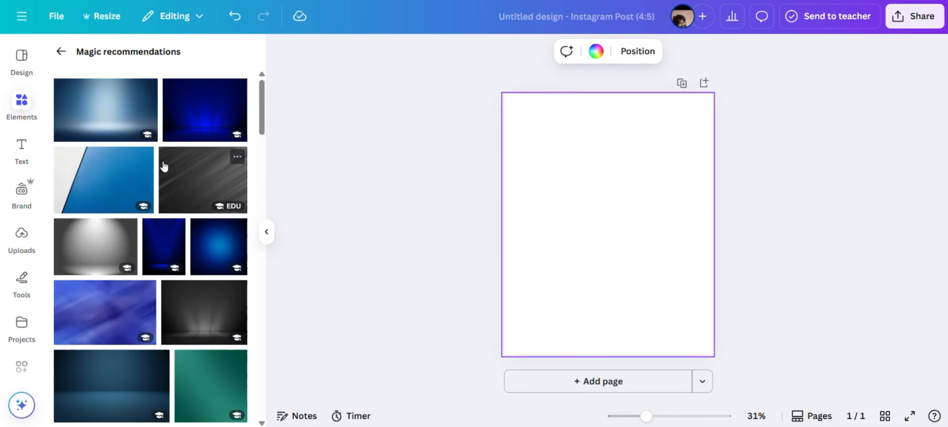
- Add the dark blue photo with a glowing floor from the recommendations and set it as the page background
{"action": "scroll", "coordinate": [164, 164], "scroll_direction": "down", "scroll_amount": 5}
{"action": "scroll", "coordinate": [164, 164], "scroll_direction": "down", "scroll_amount": 10}
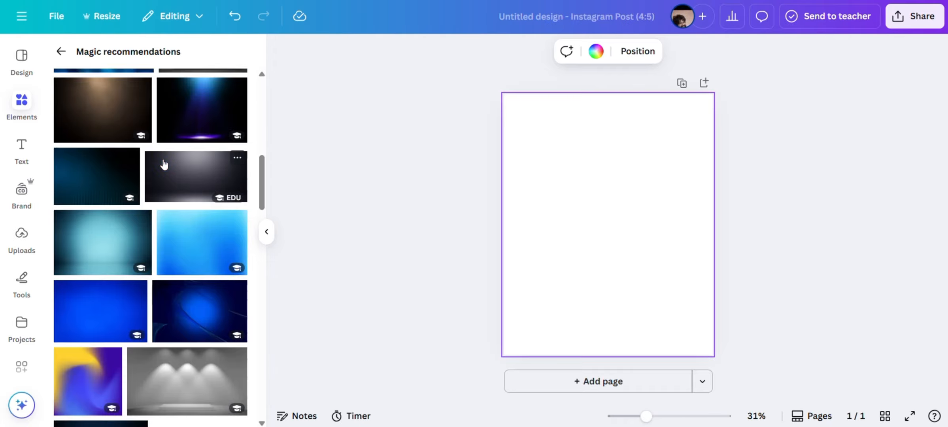
{"action": "scroll", "coordinate": [163, 160], "scroll_direction": "down", "scroll_amount": 10}
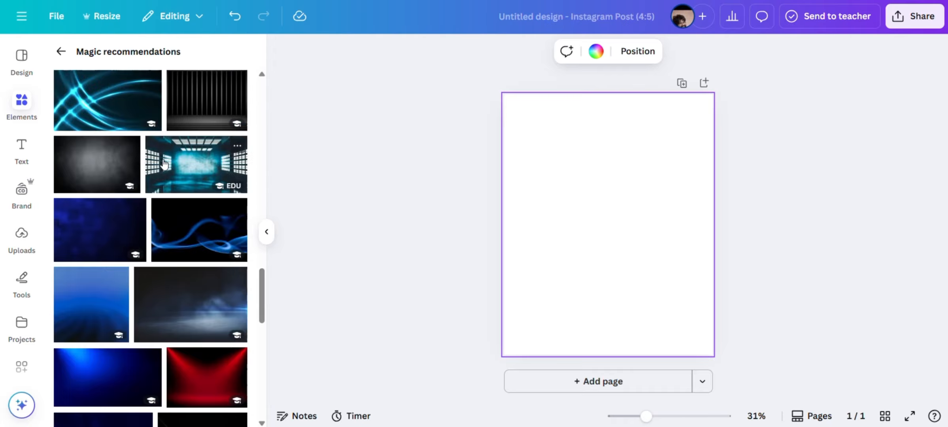
{"action": "scroll", "coordinate": [164, 162], "scroll_direction": "down", "scroll_amount": 5}
{"action": "left_click", "coordinate": [97, 143]}
{"action": "right_click", "coordinate": [573, 221]}
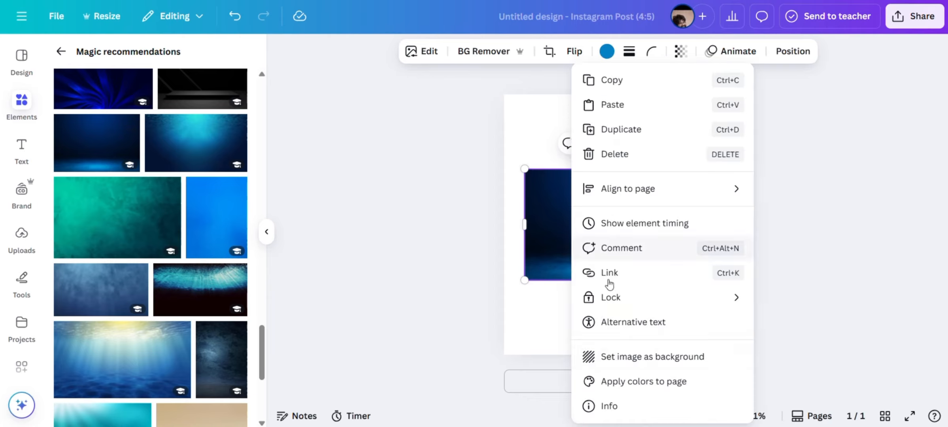
{"action": "left_click", "coordinate": [655, 357]}
{"action": "left_click", "coordinate": [22, 104]}
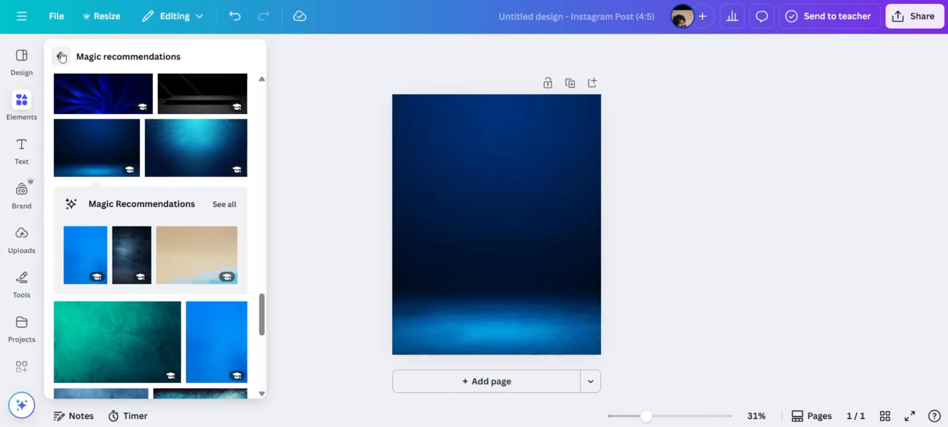
{"action": "left_click", "coordinate": [58, 59]}
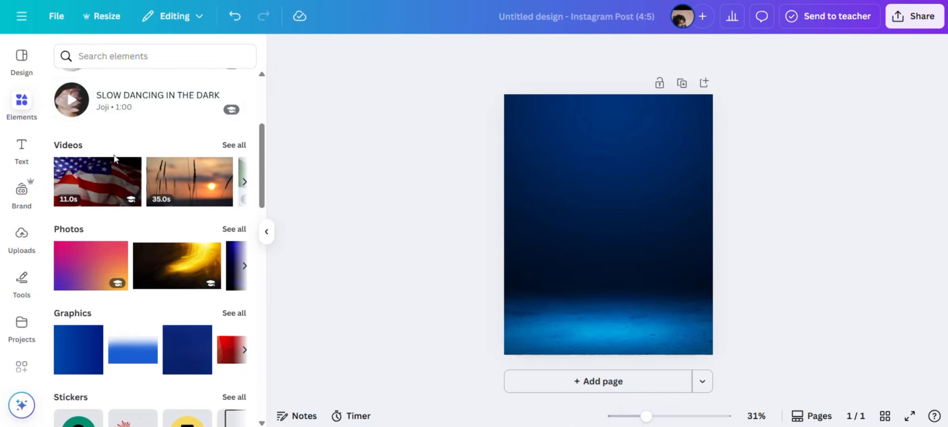
{"action": "scroll", "coordinate": [112, 159], "scroll_direction": "down", "scroll_amount": 5}
{"action": "left_click", "coordinate": [191, 102]}
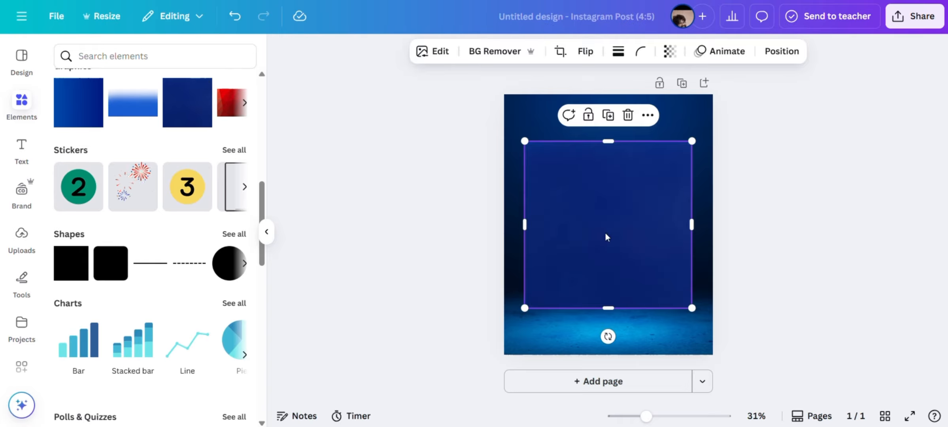
{"action": "left_click", "coordinate": [663, 115]}
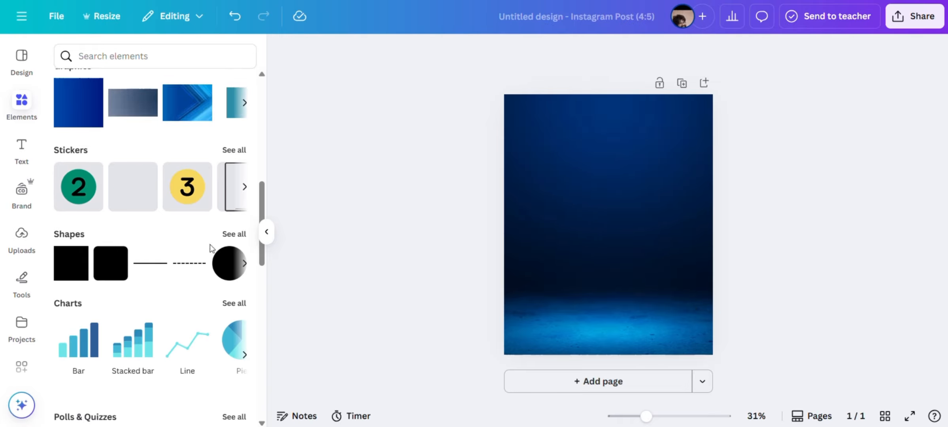
- Add a square shape and place it in the upper-right part of the page
{"action": "left_click", "coordinate": [240, 234]}
{"action": "left_click", "coordinate": [73, 287]}
{"action": "left_click_drag", "start_coordinate": [614, 229], "coordinate": [637, 148]}
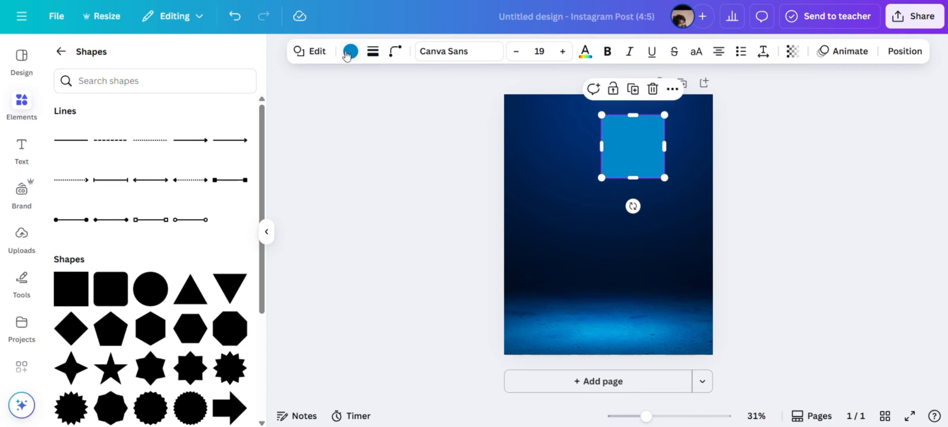
- Fill the square with a gradient running from deep blue #061E9D to dark gray #393839
{"action": "left_click", "coordinate": [351, 51]}
{"action": "left_click", "coordinate": [66, 142]}
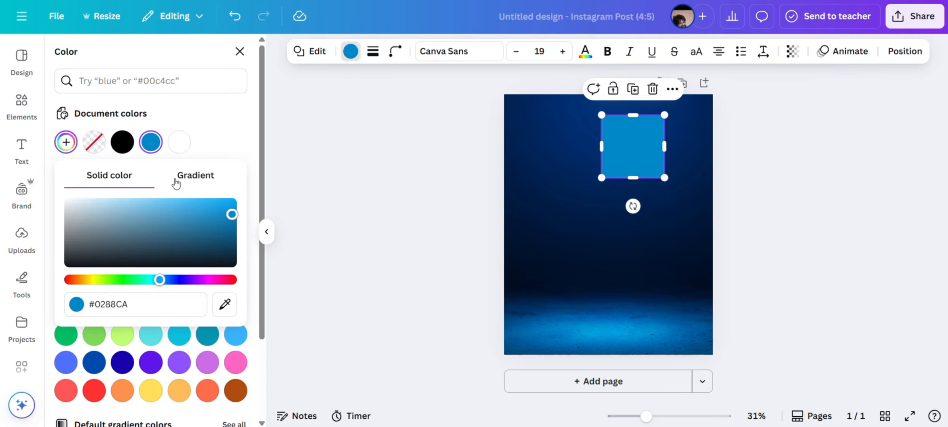
{"action": "left_click", "coordinate": [190, 176]}
{"action": "left_click", "coordinate": [106, 233]}
{"action": "left_click_drag", "start_coordinate": [148, 263], "coordinate": [112, 312]}
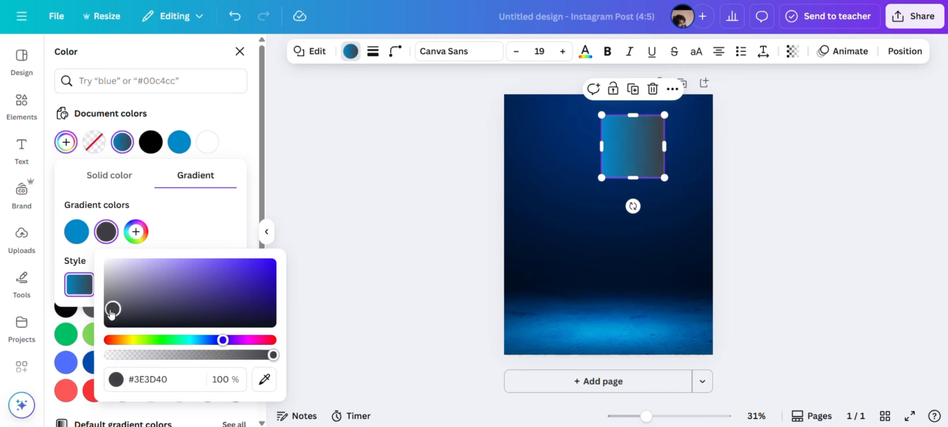
{"action": "left_click", "coordinate": [81, 235]}
{"action": "left_click_drag", "start_coordinate": [172, 340], "coordinate": [184, 338]}
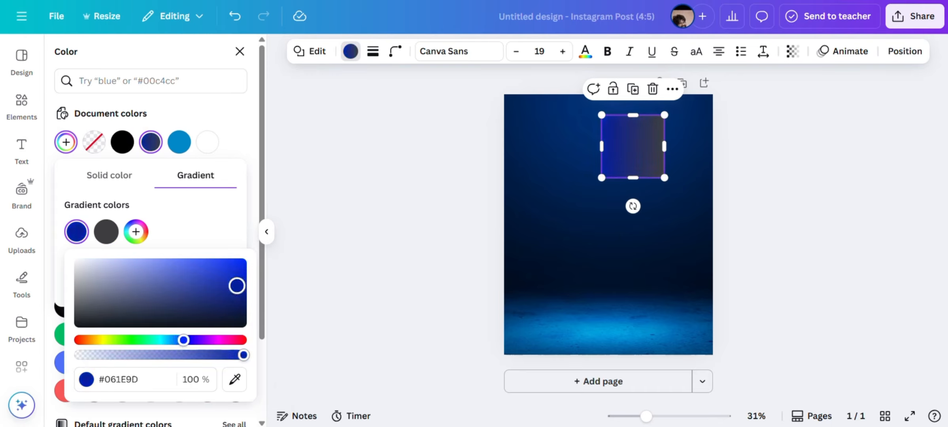
- Brighten the blue color of the square's gradient and darken its gray color slightly
{"action": "left_click_drag", "start_coordinate": [237, 285], "coordinate": [237, 269]}
{"action": "left_click", "coordinate": [106, 232]}
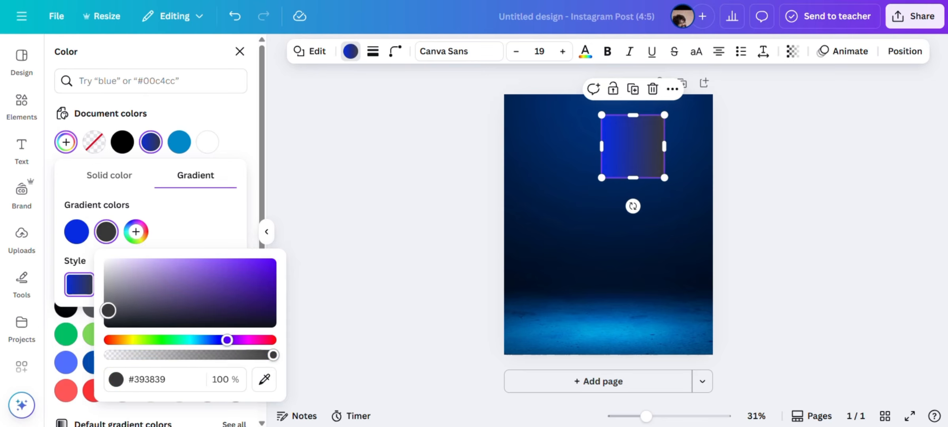
{"action": "left_click_drag", "start_coordinate": [108, 308], "coordinate": [109, 316]}
{"action": "left_click", "coordinate": [619, 255]}
- Align the square with the page's top edge, stretch it past the bottom edge as a vertical bar, and nudge it right
{"action": "left_click", "coordinate": [636, 155]}
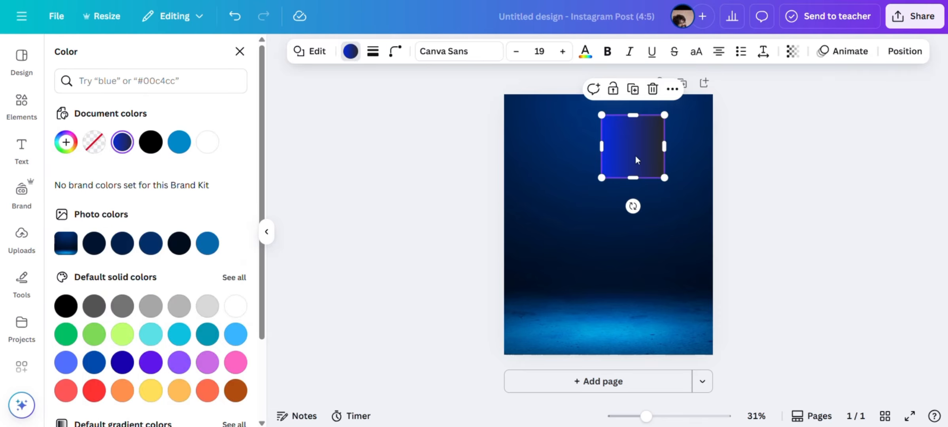
{"action": "left_click_drag", "start_coordinate": [636, 156], "coordinate": [650, 136]}
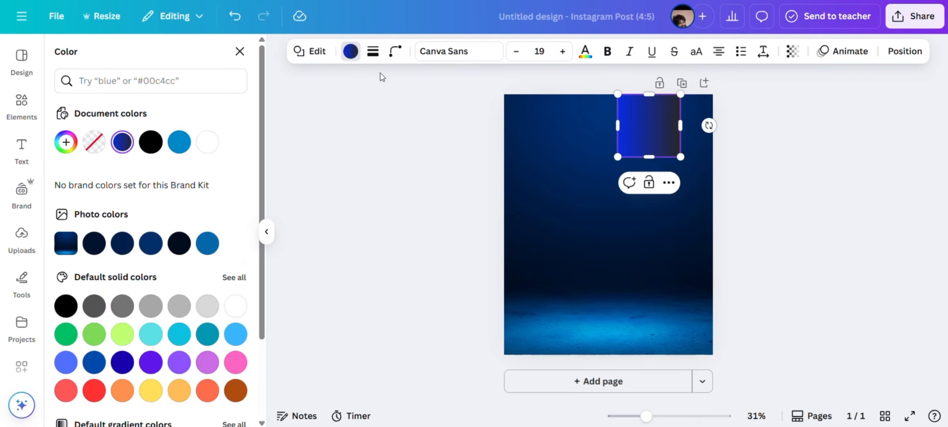
{"action": "left_click_drag", "start_coordinate": [649, 157], "coordinate": [650, 361]}
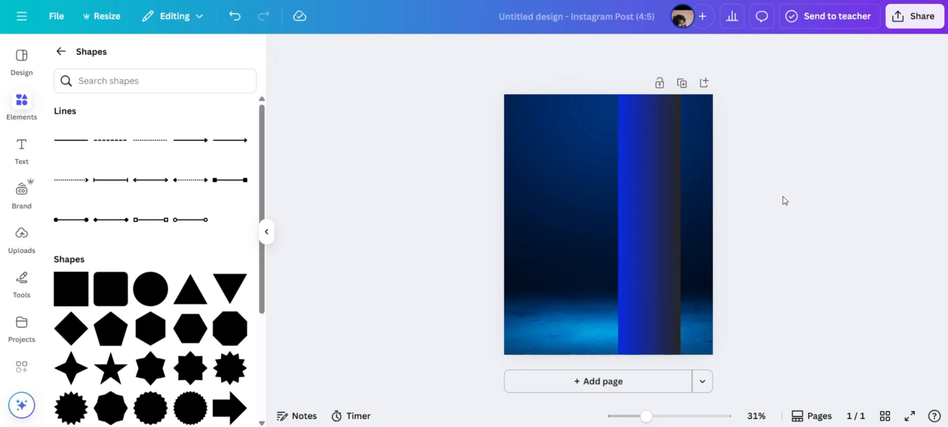
{"action": "left_click_drag", "start_coordinate": [656, 231], "coordinate": [662, 231]}
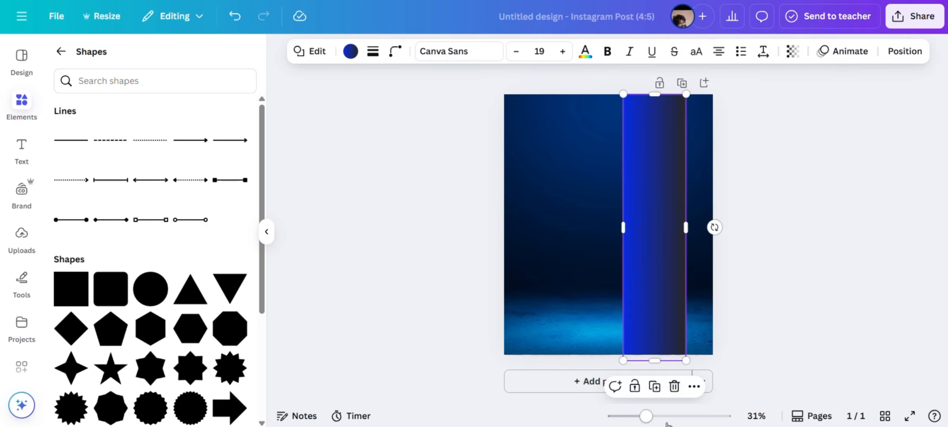
- Duplicate the vertical bar and rotate the copy into a diagonal beam sloping down to the right across the upper page
{"action": "left_click_drag", "start_coordinate": [658, 392], "coordinate": [781, 332]}
{"action": "left_click_drag", "start_coordinate": [680, 208], "coordinate": [604, 191]}
{"action": "left_click_drag", "start_coordinate": [713, 283], "coordinate": [738, 232]}
- Duplicate the diagonal beam across the lower part of the page and rotate the copy to a shallower slope
{"action": "left_click_drag", "start_coordinate": [614, 192], "coordinate": [623, 305]}
{"action": "left_click", "coordinate": [609, 194]}
{"action": "left_click_drag", "start_coordinate": [758, 364], "coordinate": [765, 341]}
{"action": "left_click_drag", "start_coordinate": [662, 330], "coordinate": [663, 312]}
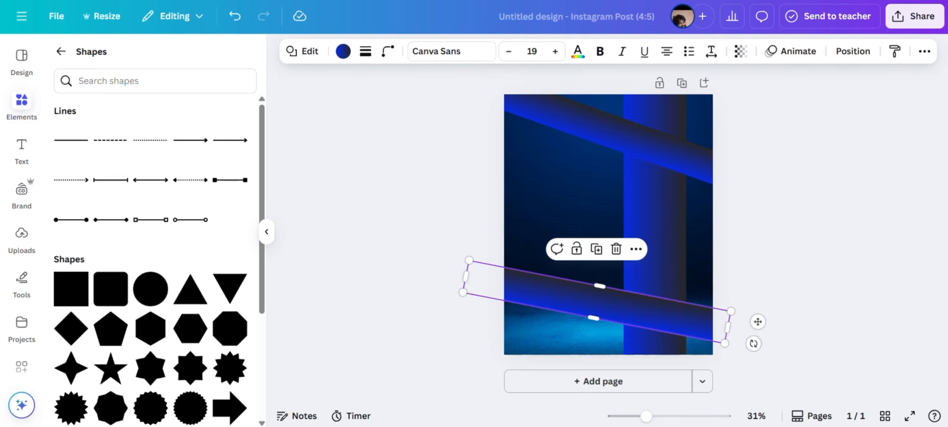
- Reorder the layers to put the vertical bar in front of the upper diagonal beam but behind the lower one
{"action": "left_click", "coordinate": [597, 144]}
{"action": "left_click", "coordinate": [821, 53]}
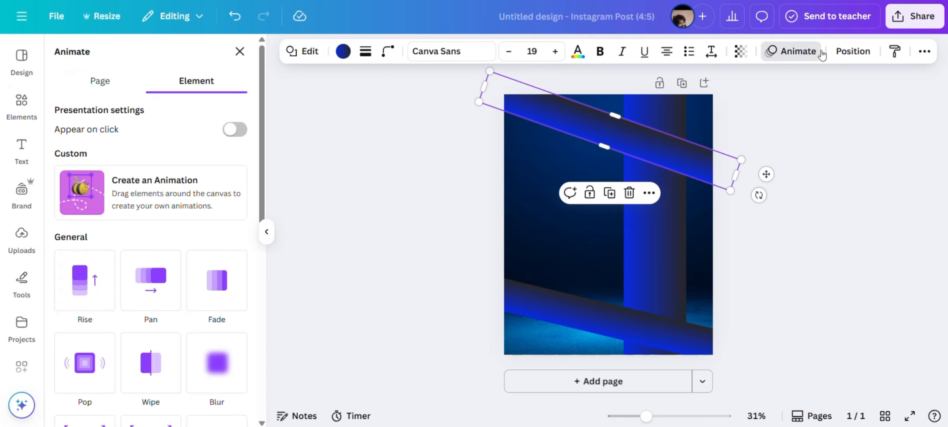
{"action": "left_click", "coordinate": [240, 51]}
{"action": "left_click", "coordinate": [850, 51]}
{"action": "left_click", "coordinate": [208, 81]}
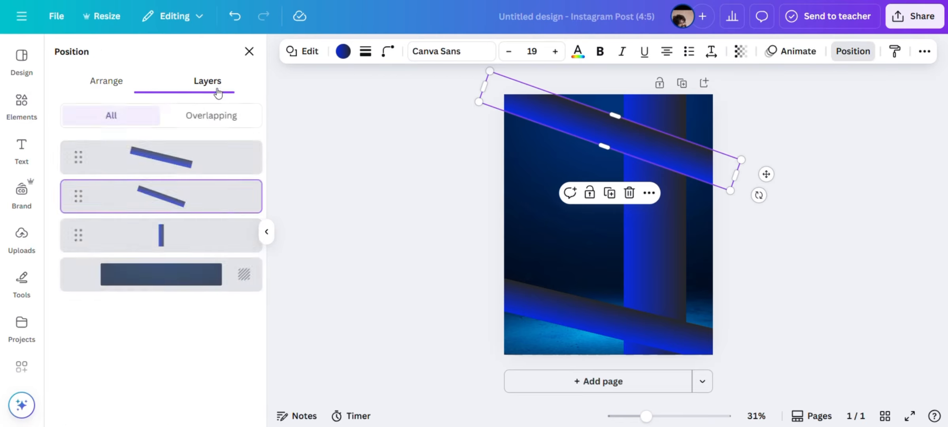
{"action": "left_click", "coordinate": [73, 158]}
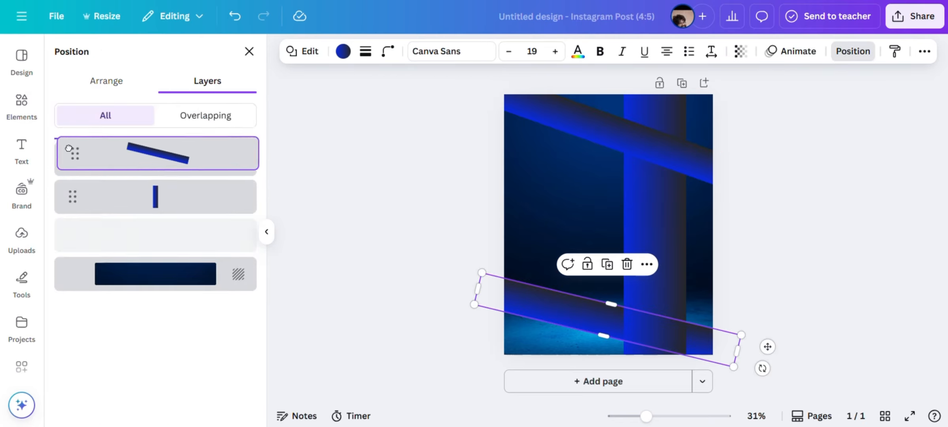
{"action": "left_click_drag", "start_coordinate": [71, 196], "coordinate": [76, 129]}
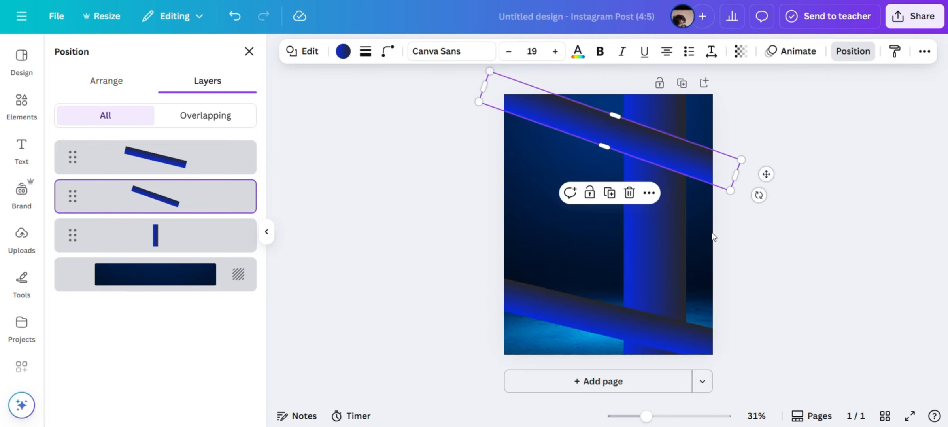
{"action": "left_click_drag", "start_coordinate": [71, 239], "coordinate": [73, 200]}
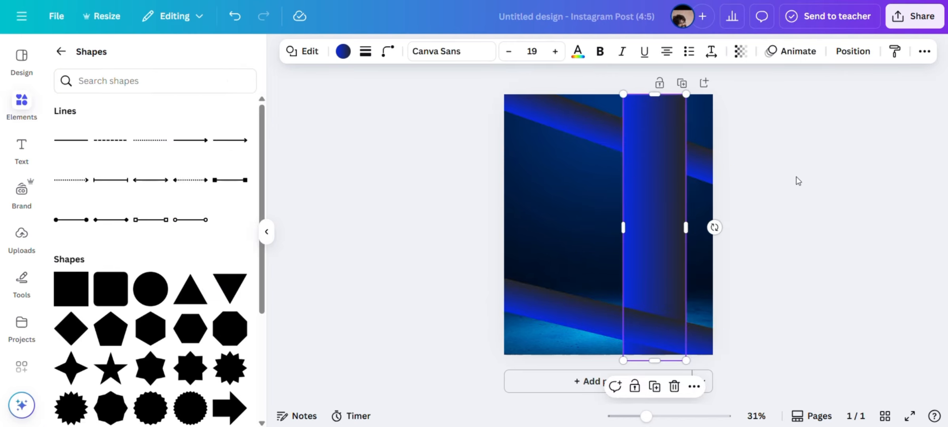
- Narrow the vertical bar slightly from its left side and shift the lower diagonal beam a little upward
{"action": "left_click_drag", "start_coordinate": [624, 228], "coordinate": [630, 229]}
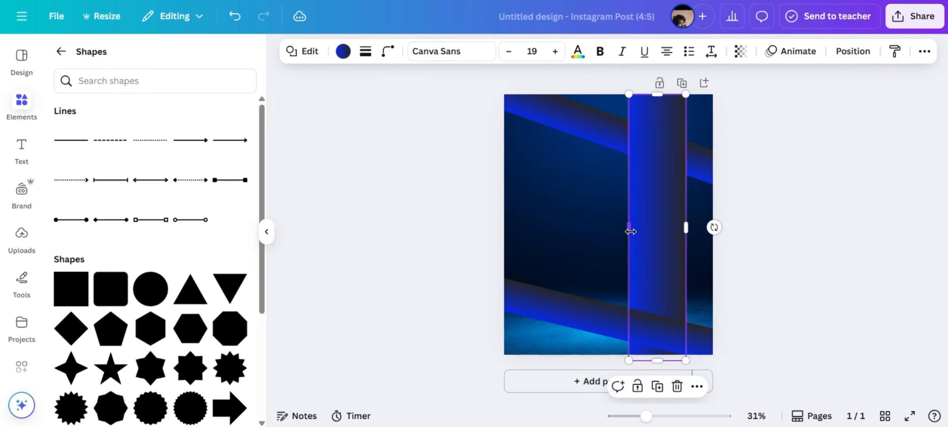
{"action": "left_click", "coordinate": [806, 162]}
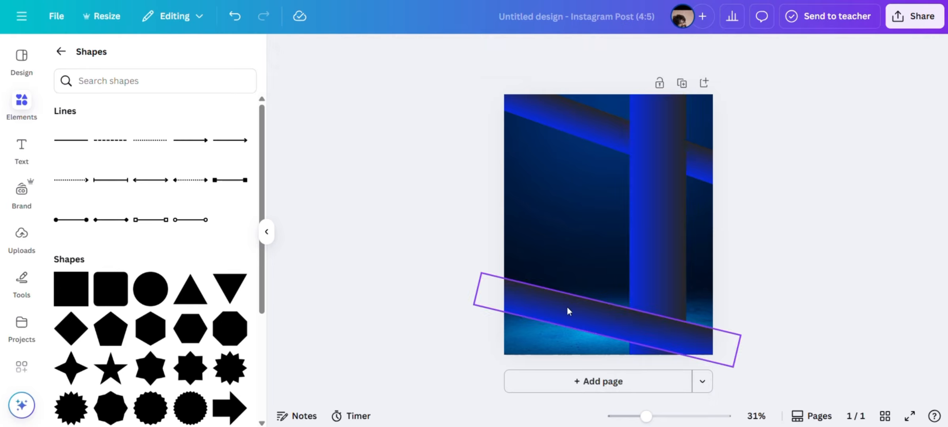
{"action": "left_click", "coordinate": [586, 313]}
{"action": "left_click_drag", "start_coordinate": [586, 313], "coordinate": [597, 295]}
{"action": "left_click", "coordinate": [890, 229]}
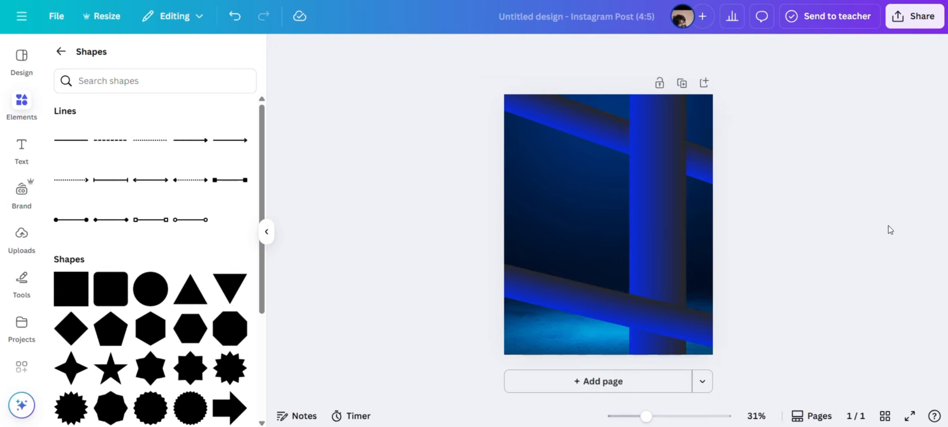
- Insert the uploaded headphone image onto the page and return to the elements library
{"action": "scroll", "coordinate": [393, 58], "scroll_direction": "up", "scroll_amount": 1}
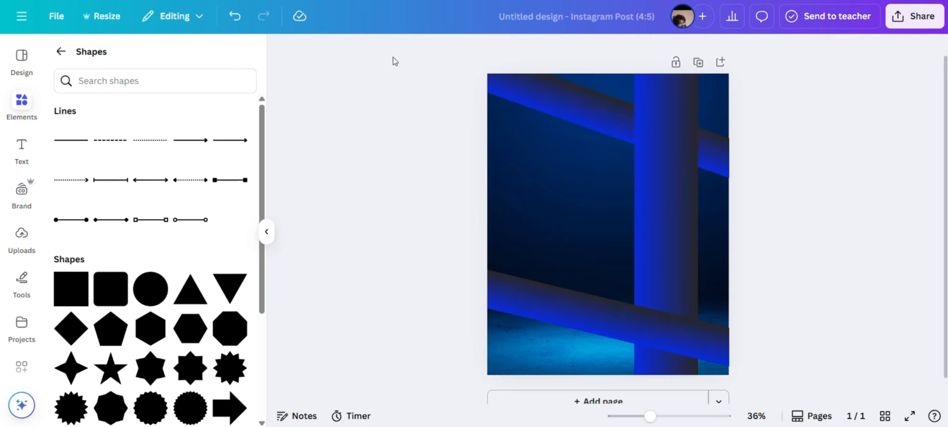
{"action": "left_click", "coordinate": [66, 49]}
{"action": "left_click", "coordinate": [21, 237]}
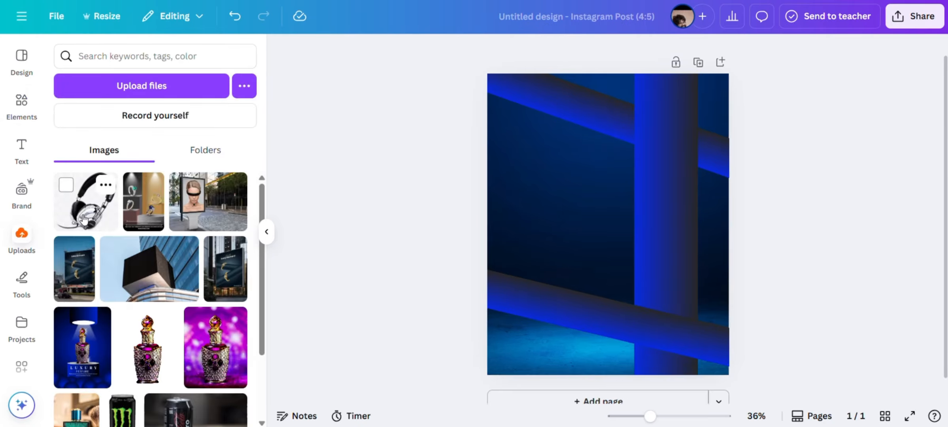
{"action": "left_click", "coordinate": [84, 219]}
{"action": "left_click", "coordinate": [21, 102]}
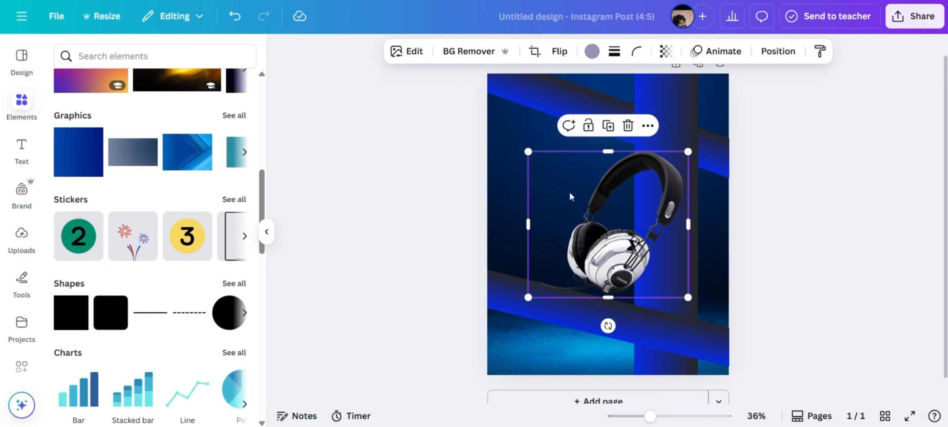
- Enlarge the headphones, tilt them slightly counterclockwise, and move them left to rest on the lower diagonal beam
{"action": "left_click_drag", "start_coordinate": [532, 299], "coordinate": [512, 313]}
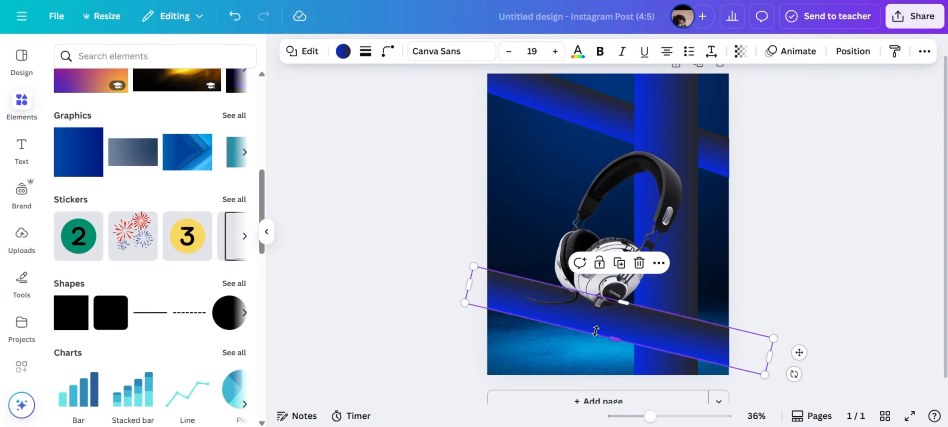
{"action": "left_click_drag", "start_coordinate": [600, 341], "coordinate": [607, 348]}
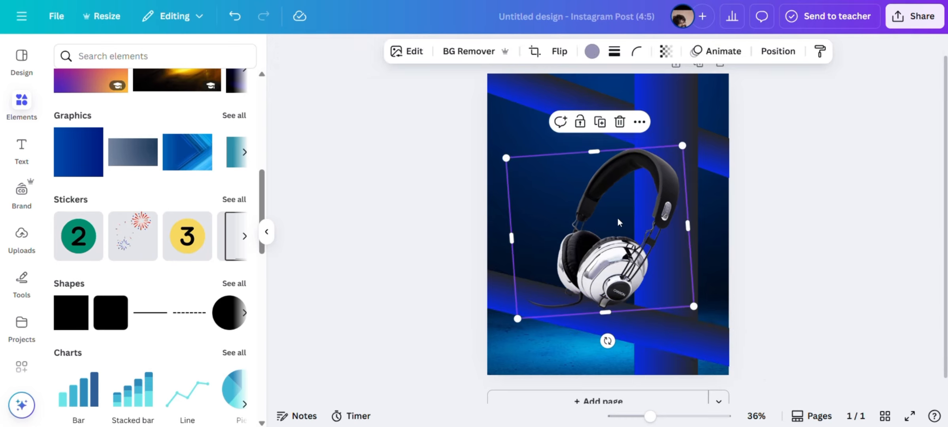
{"action": "left_click_drag", "start_coordinate": [618, 217], "coordinate": [605, 219]}
{"action": "left_click", "coordinate": [809, 181]}
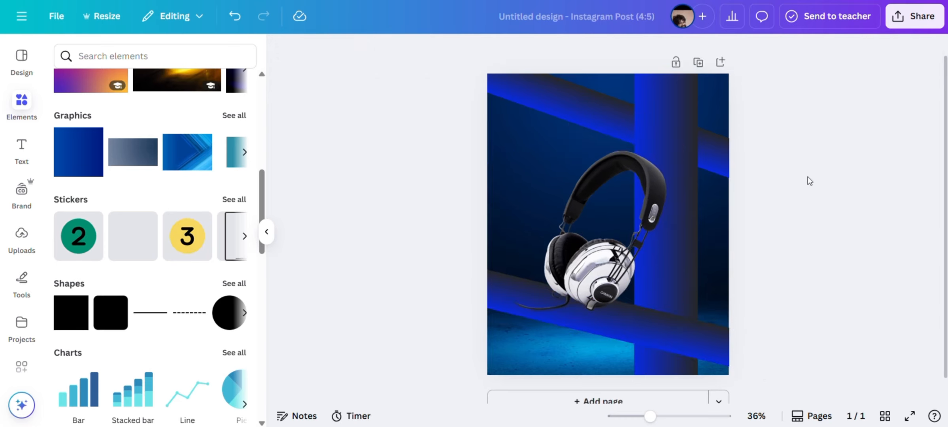
- Enlarge the headphones slightly, move them up and to the right, and reduce their counterclockwise tilt a little
{"action": "left_click", "coordinate": [655, 157]}
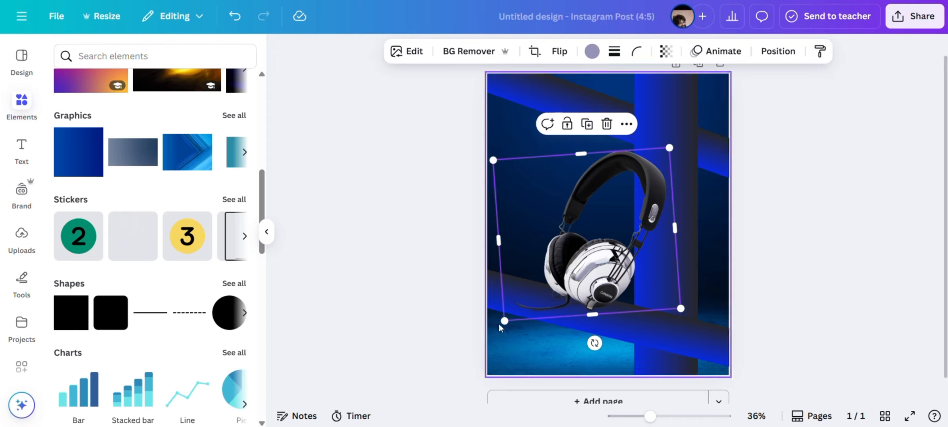
{"action": "left_click_drag", "start_coordinate": [655, 157], "coordinate": [672, 142]}
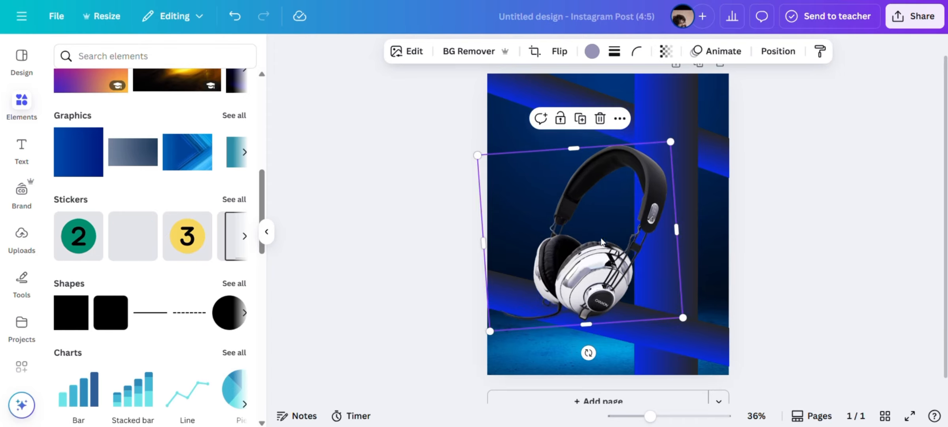
{"action": "left_click_drag", "start_coordinate": [648, 221], "coordinate": [658, 209]}
{"action": "left_click", "coordinate": [832, 212]}
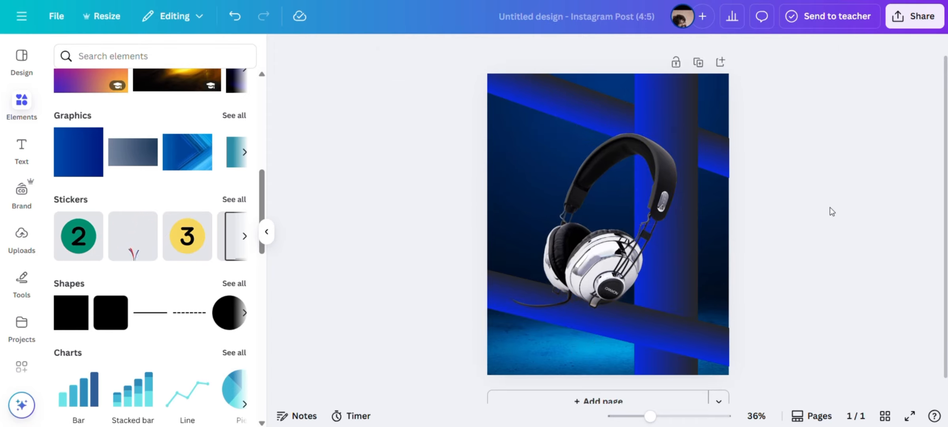
{"action": "left_click", "coordinate": [569, 236]}
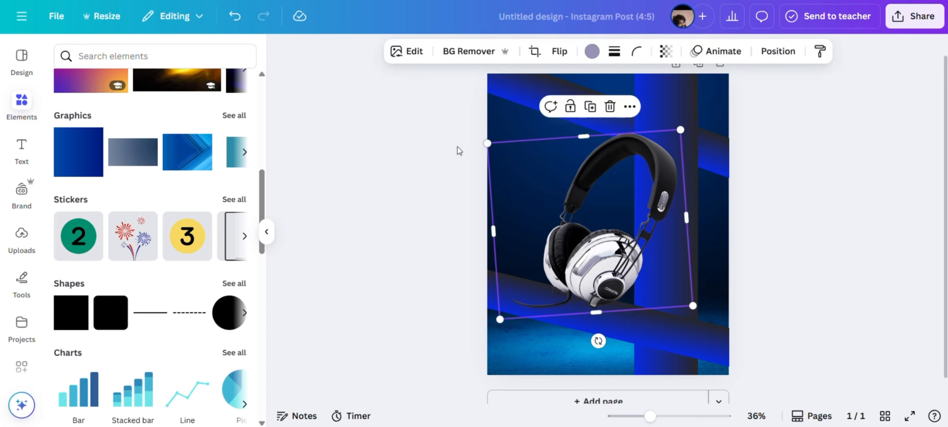
{"action": "mouse_move", "coordinate": [600, 341]}
{"action": "left_mouse_down"}
{"action": "mouse_move", "coordinate": [605, 347]}
{"action": "mouse_move", "coordinate": [596, 340]}
{"action": "left_mouse_up"}
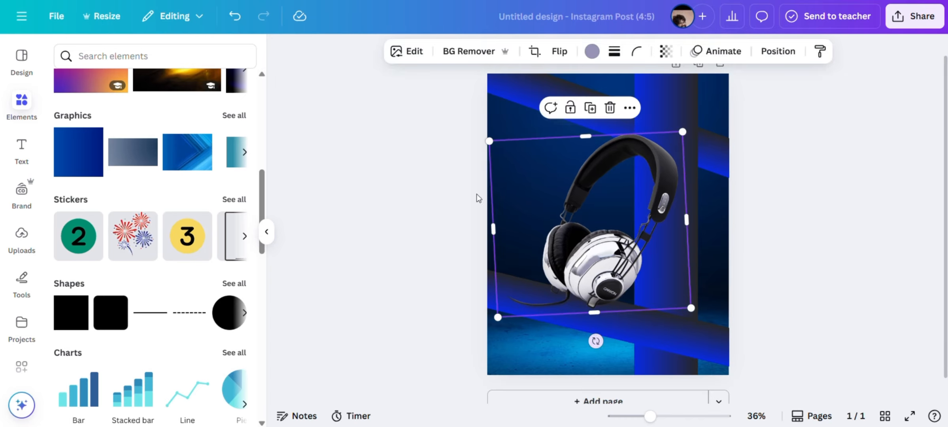
- Remove the cable at the lower left of the headphones with Magic Eraser, brushing at size 40
{"action": "left_click", "coordinate": [415, 52]}
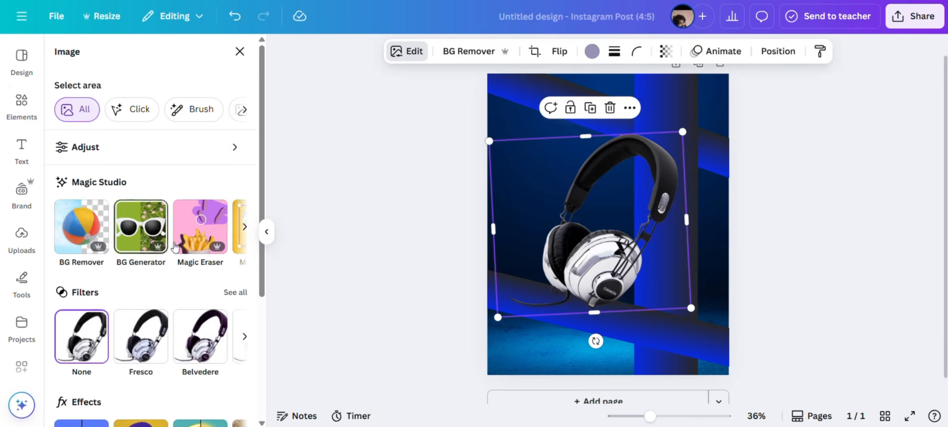
{"action": "left_click", "coordinate": [202, 225]}
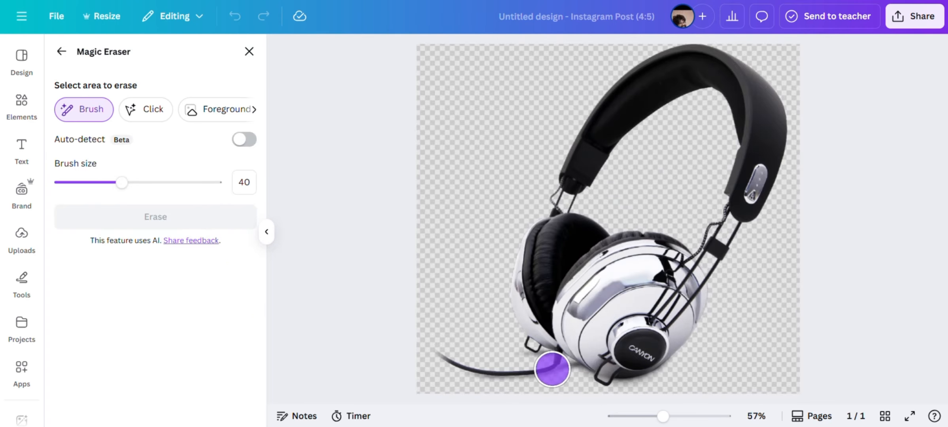
{"action": "mouse_move", "coordinate": [552, 369]}
{"action": "left_mouse_down"}
{"action": "mouse_move", "coordinate": [486, 374]}
{"action": "mouse_move", "coordinate": [437, 348]}
{"action": "left_mouse_up"}
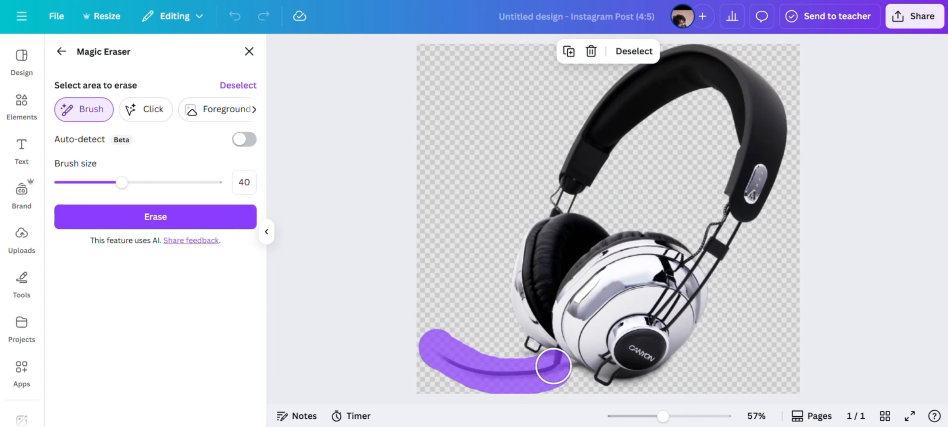
{"action": "left_click", "coordinate": [177, 219]}
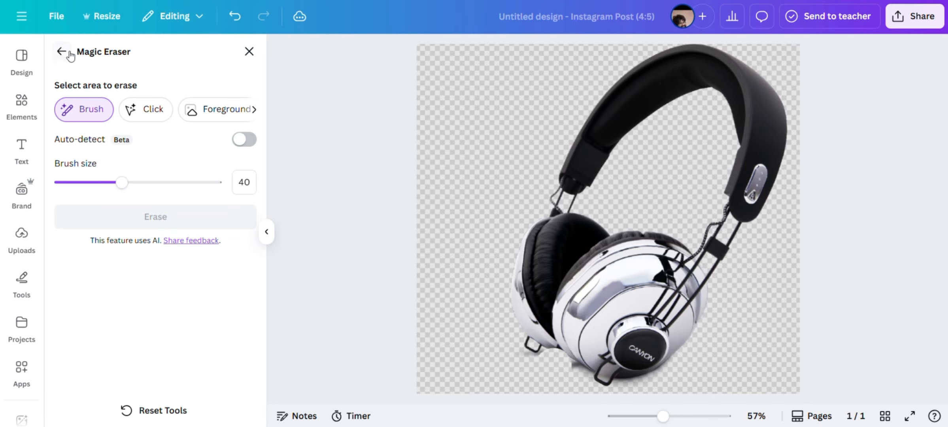
{"action": "left_click", "coordinate": [61, 51]}
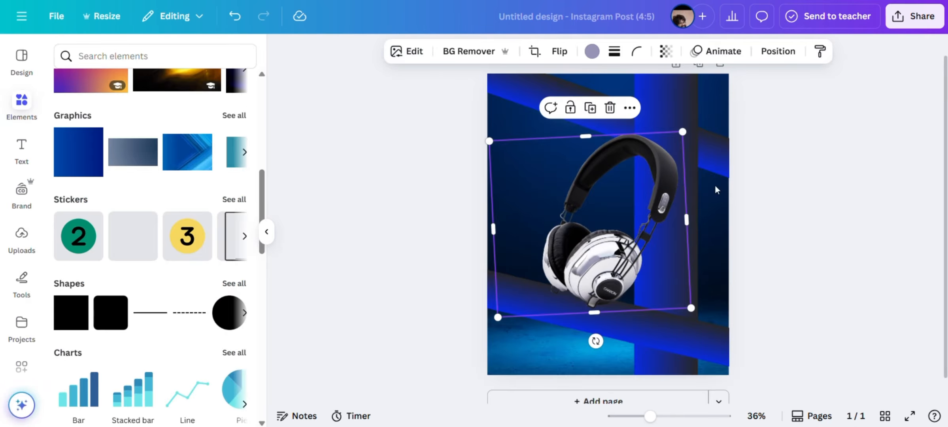
- Apply a Drop shadow to the headphone image
{"action": "left_click", "coordinate": [717, 52]}
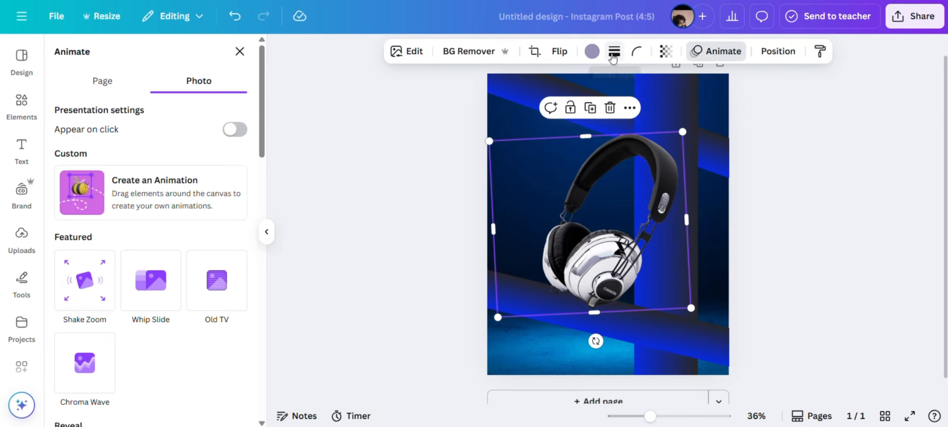
{"action": "left_click", "coordinate": [407, 51]}
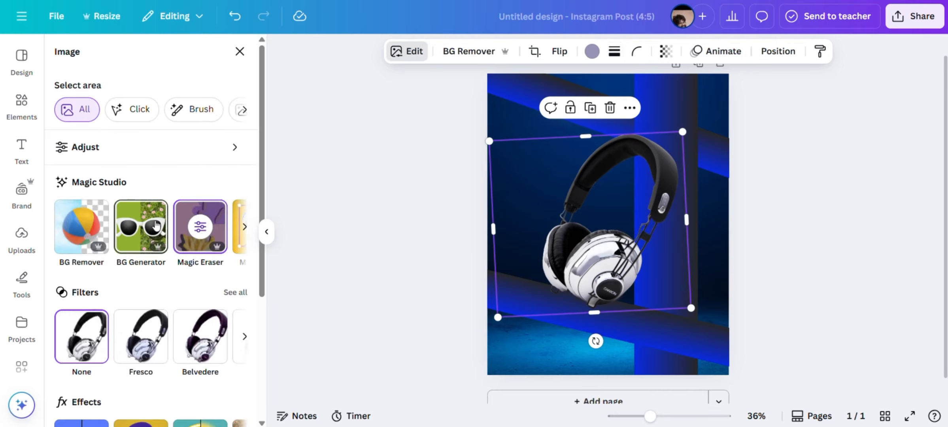
{"action": "scroll", "coordinate": [107, 261], "scroll_direction": "down", "scroll_amount": 5}
{"action": "left_click", "coordinate": [107, 264]}
{"action": "left_click", "coordinate": [160, 203]}
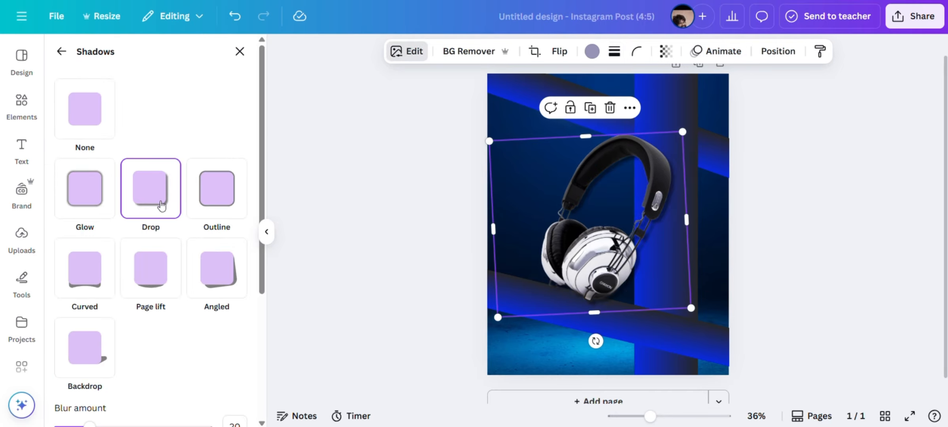
{"action": "left_click", "coordinate": [448, 186]}
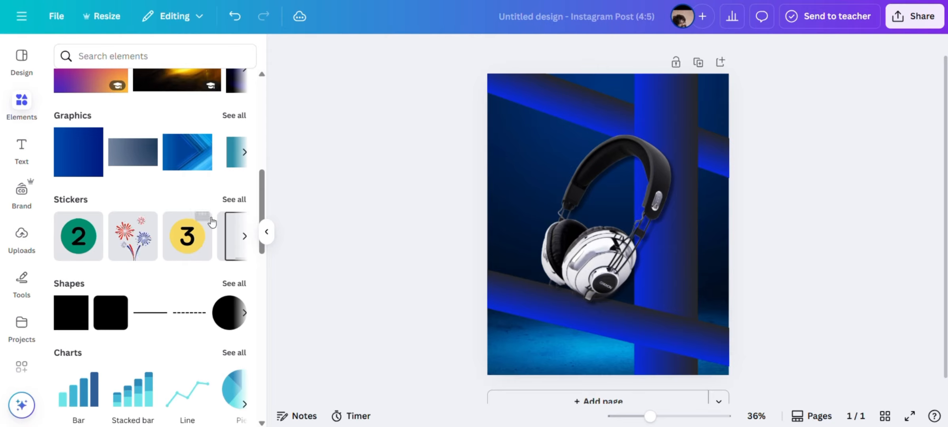
- Search the elements library for "circle" and insert the solid circle shape onto the page
{"action": "left_click", "coordinate": [102, 57]}
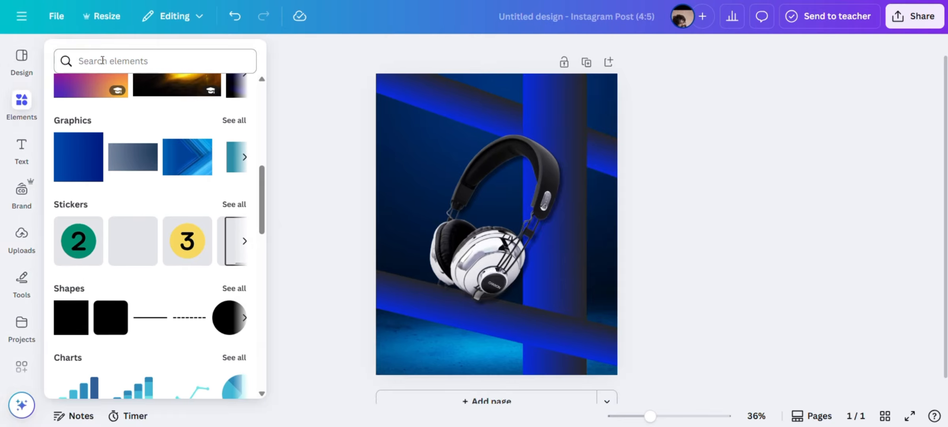
{"action": "type", "text": "circle"}
{"action": "key", "text": "Return"}
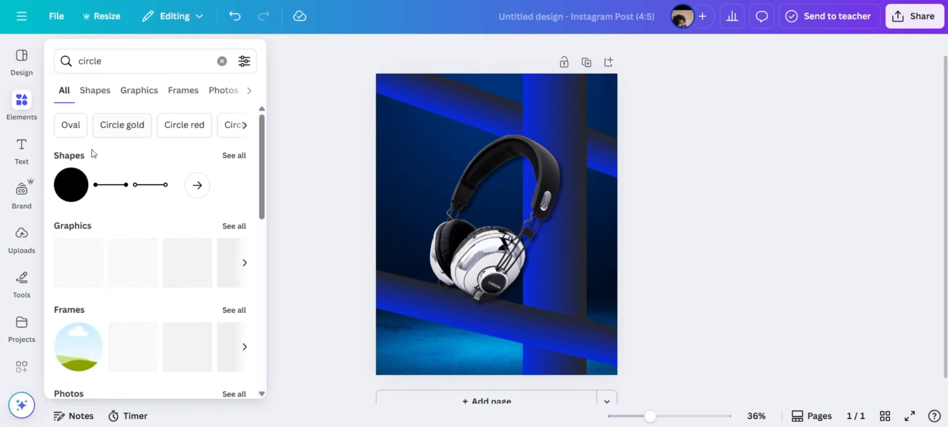
{"action": "left_click", "coordinate": [71, 185]}
- Fill the circle with the document's 90° linear gradient from #082be1 to #272727
{"action": "left_click", "coordinate": [222, 52]}
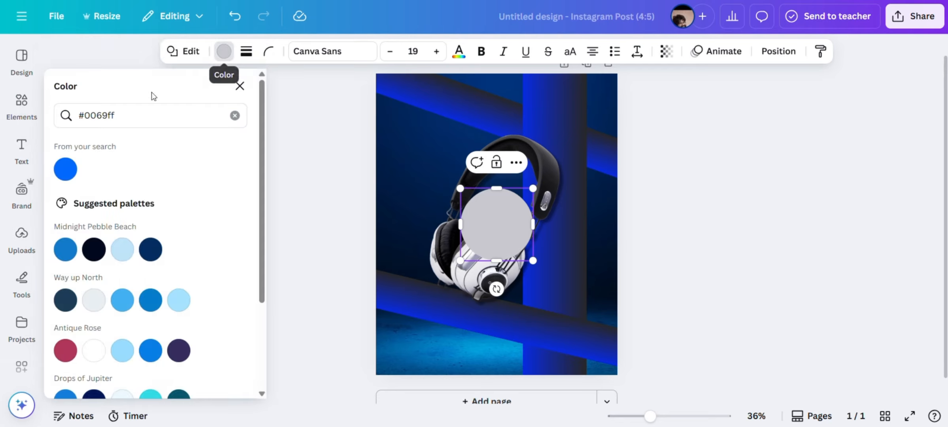
{"action": "left_click", "coordinate": [239, 87]}
{"action": "left_click", "coordinate": [224, 51]}
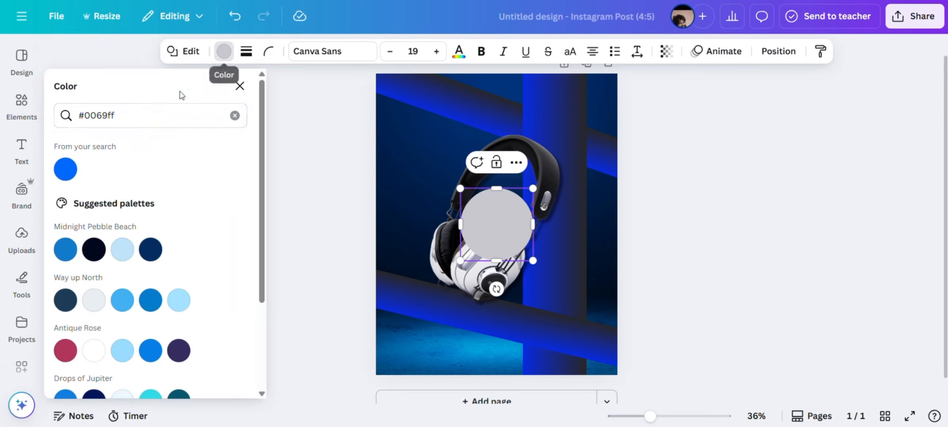
{"action": "left_click", "coordinate": [234, 115]}
{"action": "left_click", "coordinate": [206, 176]}
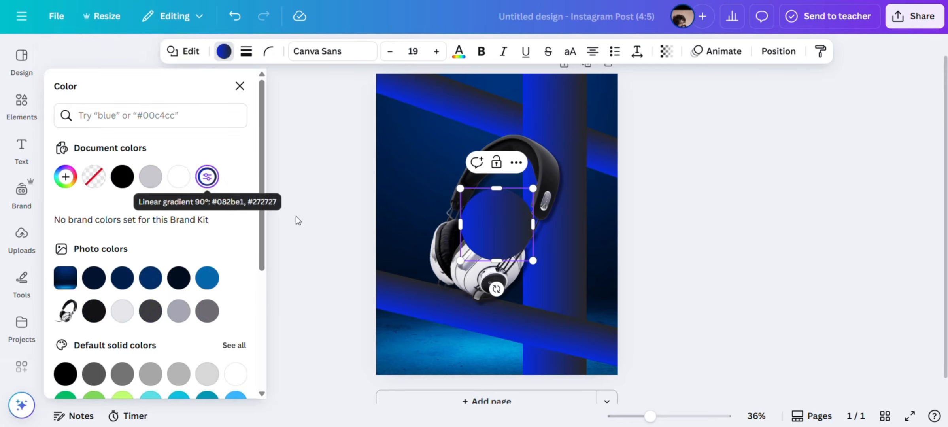
- Shrink the circle to a small ball and place it near the page's upper-left corner, beside the upper diagonal beam
{"action": "left_click_drag", "start_coordinate": [532, 259], "coordinate": [386, 136]}
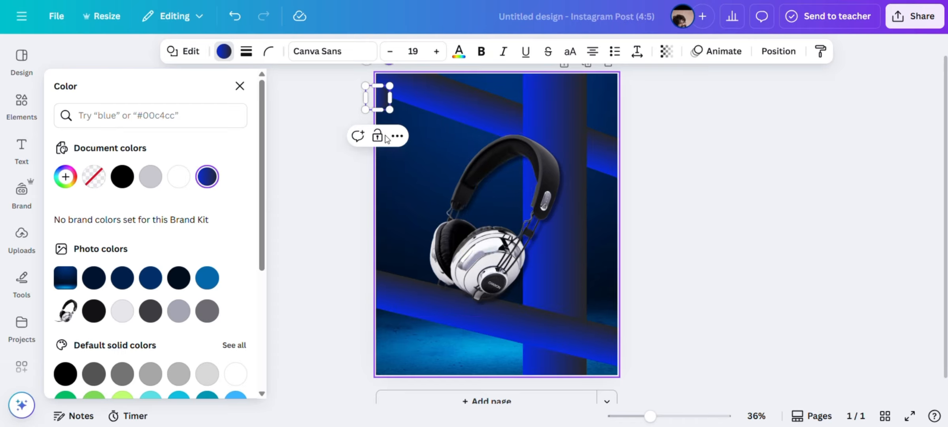
{"action": "left_click", "coordinate": [412, 104]}
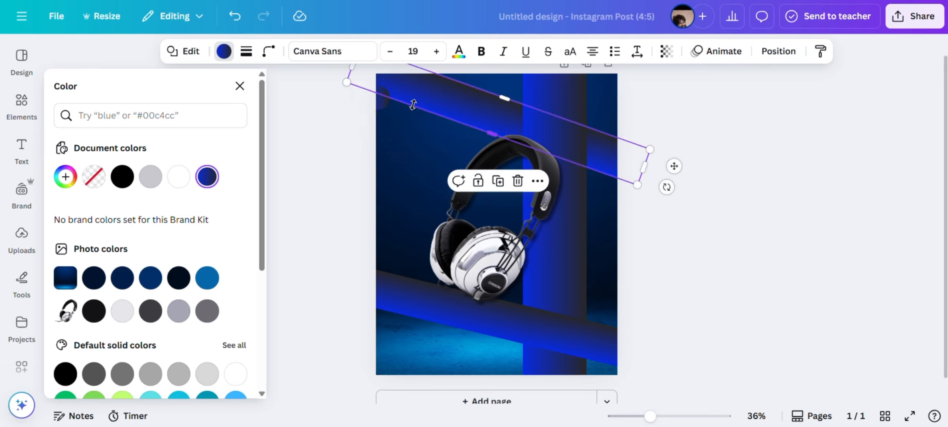
{"action": "left_click", "coordinate": [405, 117]}
- Place copies of the small gradient circle in the page's lower-left and lower-right corners, making the lower-right one larger
{"action": "left_click_drag", "start_coordinate": [383, 95], "coordinate": [584, 341]}
{"action": "left_click", "coordinate": [387, 143]}
{"action": "left_click", "coordinate": [390, 326]}
{"action": "left_click", "coordinate": [690, 298]}
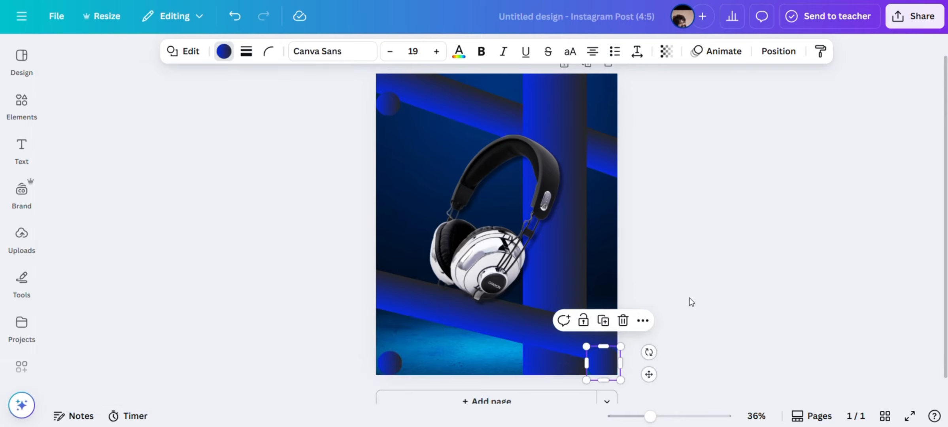
{"action": "left_click", "coordinate": [689, 298]}
- Duplicate the upper-left circle, move the copy to the page's upper-right corner and enlarge it partly past the edge
{"action": "left_click", "coordinate": [396, 104]}
{"action": "left_click", "coordinate": [389, 142]}
{"action": "left_click_drag", "start_coordinate": [392, 95], "coordinate": [534, 102]}
{"action": "left_click_drag", "start_coordinate": [403, 70], "coordinate": [620, 102]}
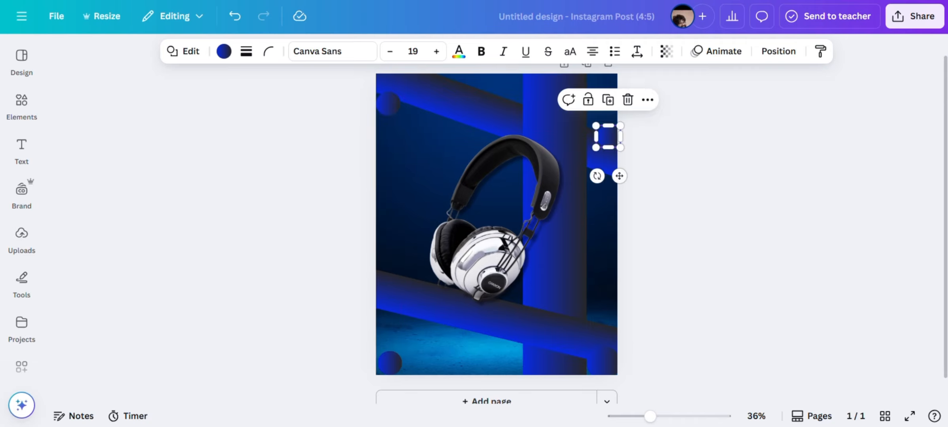
{"action": "left_click_drag", "start_coordinate": [620, 175], "coordinate": [620, 131]}
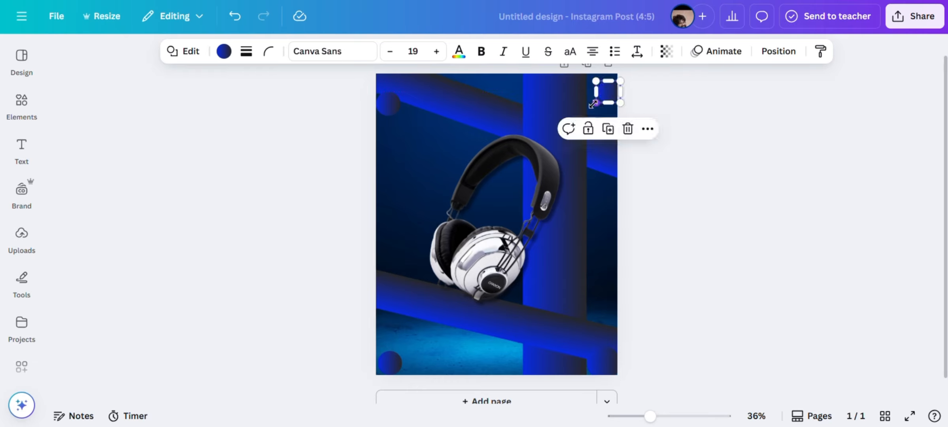
{"action": "left_click_drag", "start_coordinate": [596, 103], "coordinate": [611, 91]}
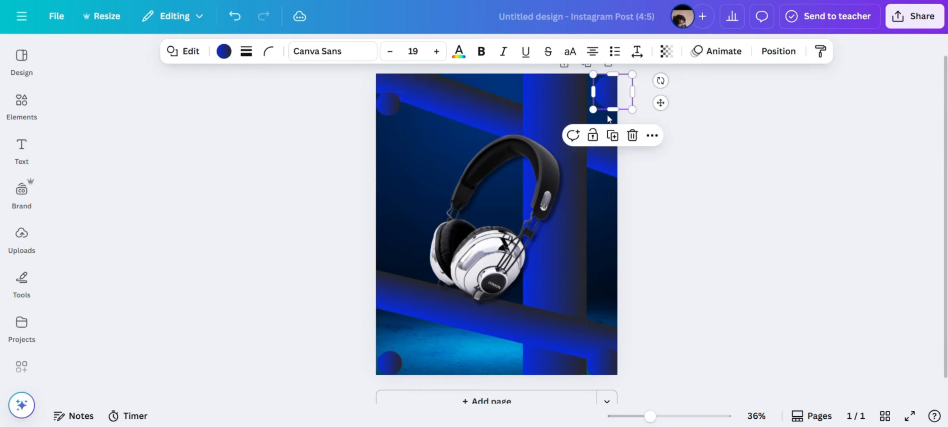
- Enlarge the lower-right circle, rotate it to turn its gradient, and reposition it at the end of the lower diagonal beam
{"action": "left_click", "coordinate": [600, 358]}
{"action": "left_click_drag", "start_coordinate": [585, 341], "coordinate": [568, 327]}
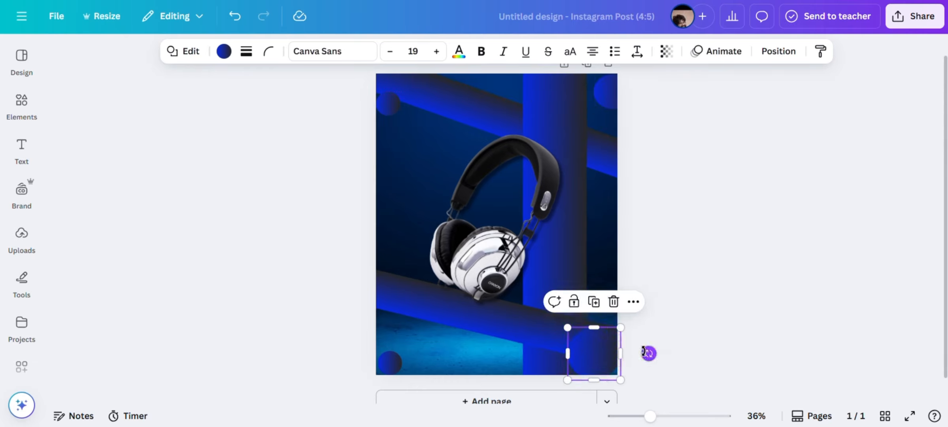
{"action": "left_click_drag", "start_coordinate": [649, 353], "coordinate": [605, 376]}
{"action": "left_click_drag", "start_coordinate": [577, 351], "coordinate": [597, 355]}
- Nudge the upper-left circle slightly down and move the lower-left circle up onto the lower diagonal beam
{"action": "left_click", "coordinate": [397, 110]}
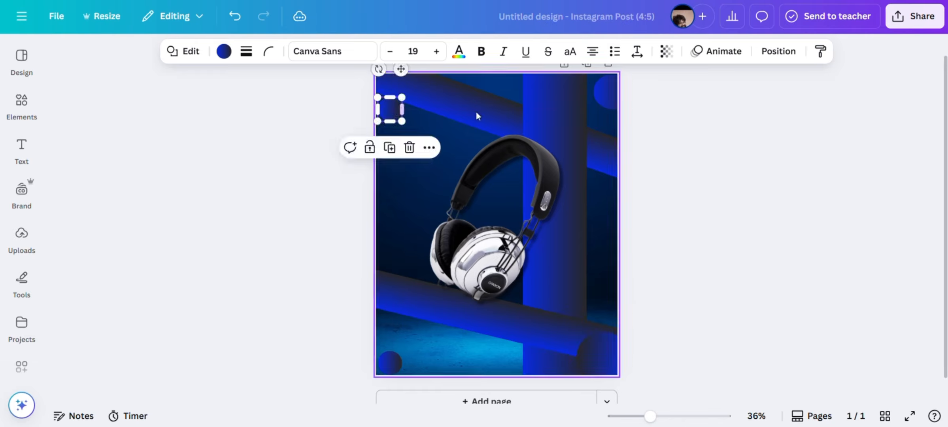
{"action": "key", "text": "Escape"}
{"action": "left_click_drag", "start_coordinate": [387, 364], "coordinate": [382, 317]}
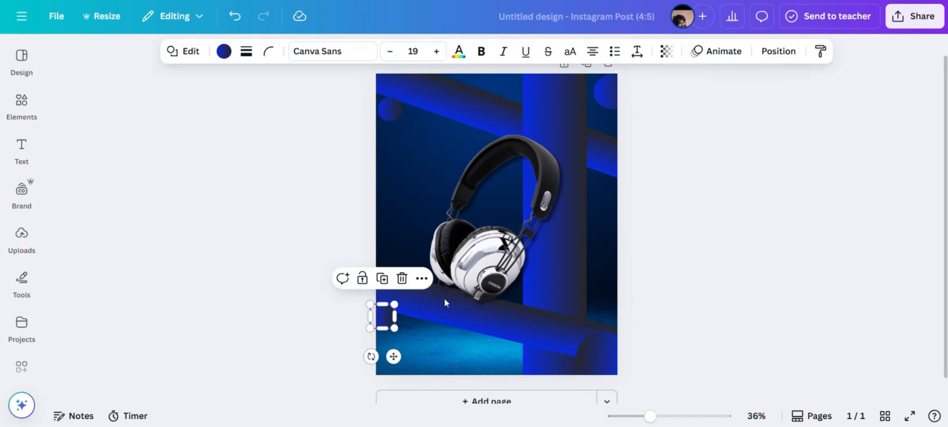
{"action": "left_click_drag", "start_coordinate": [393, 355], "coordinate": [398, 351]}
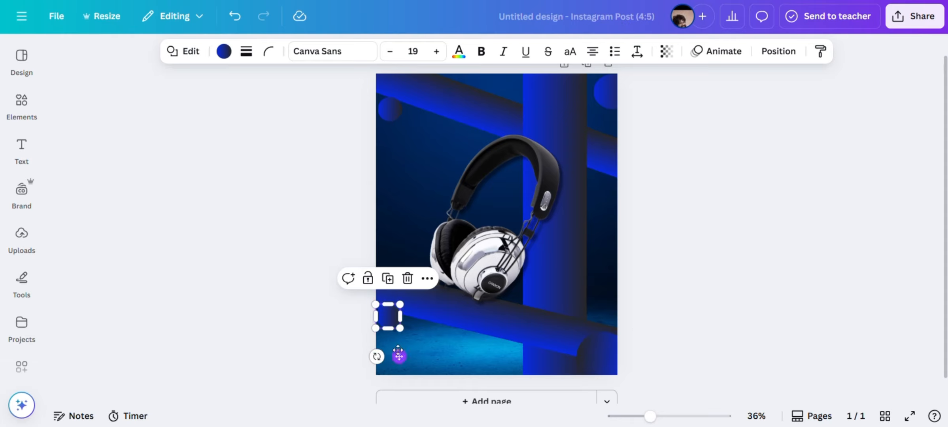
{"action": "left_click", "coordinate": [706, 234]}
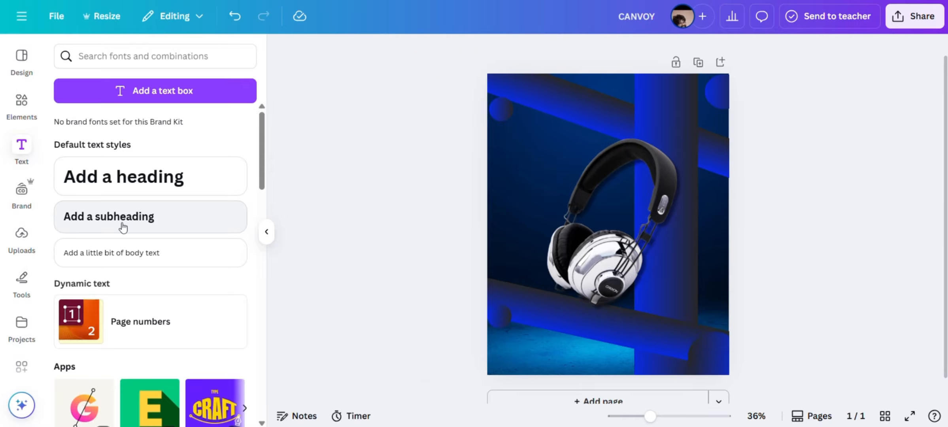
- Add a subheading reading "CANYON" and move it to the top of the page above the headphones
{"action": "left_click", "coordinate": [123, 226]}
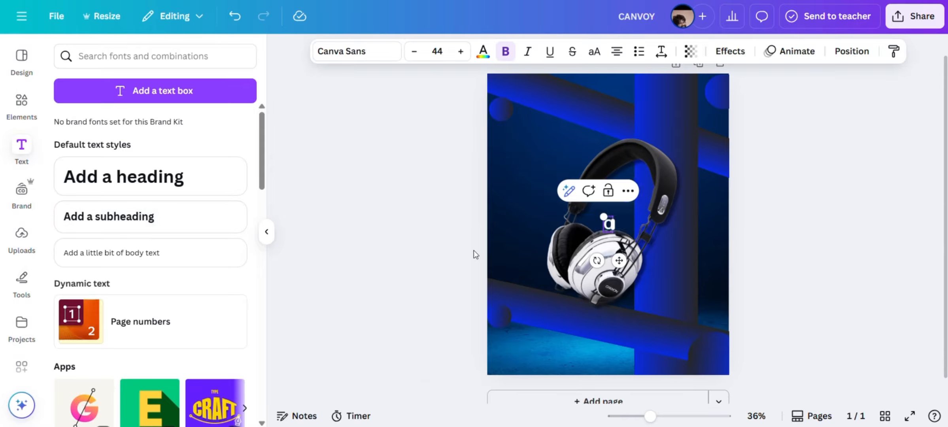
{"action": "type", "text": "CANYON"}
{"action": "left_click_drag", "start_coordinate": [619, 260], "coordinate": [621, 133]}
- Duplicate the CANYON text directly below it and change the copy to "HEADPHONE"
{"action": "left_click", "coordinate": [620, 131]}
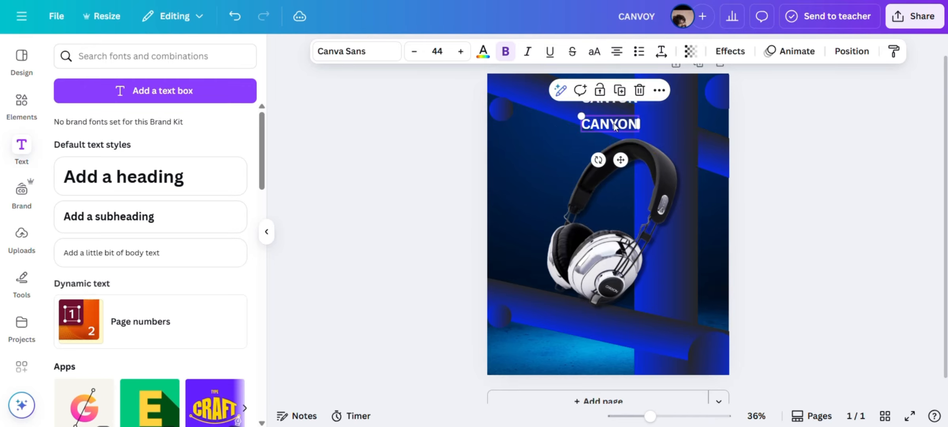
{"action": "type", "text": "HEADPHONE"}
{"action": "left_click", "coordinate": [671, 120]}
{"action": "left_click", "coordinate": [621, 124]}
- Change the font of the HEADPHONE text to Trade Gothic Extended in Bold
{"action": "left_click", "coordinate": [372, 58]}
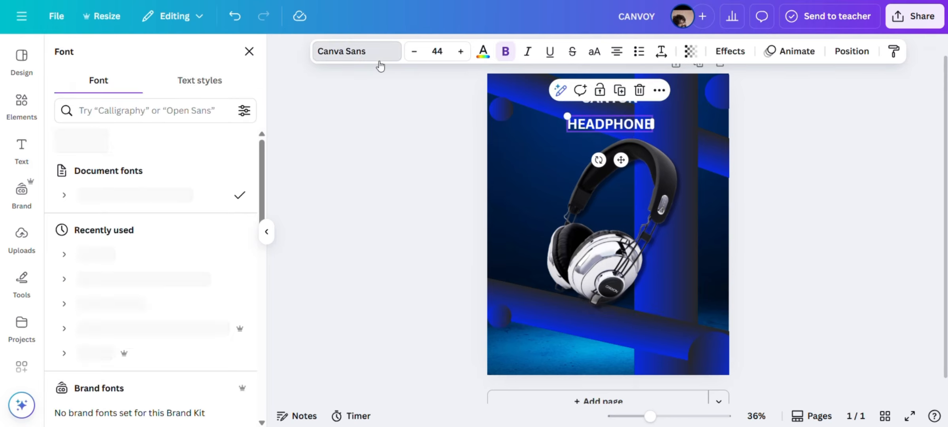
{"action": "left_click", "coordinate": [172, 110]}
{"action": "type", "text": "TRADGE"}
{"action": "key", "text": "BackSpace"}
{"action": "key", "text": "BackSpace"}
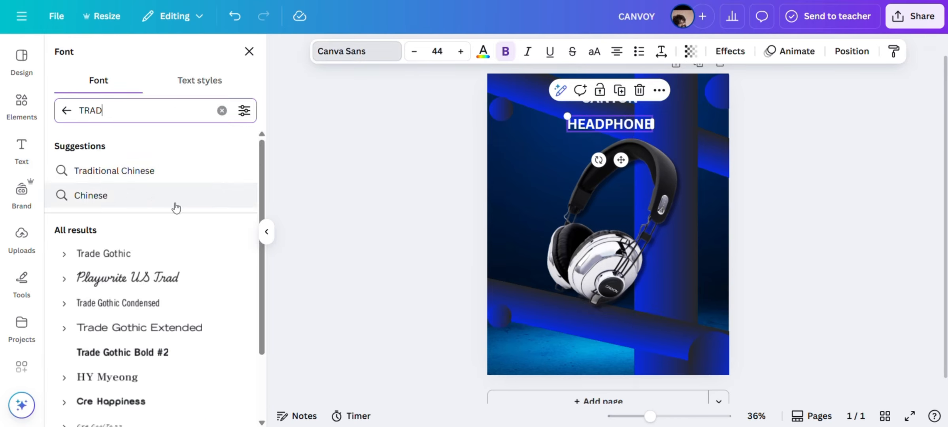
{"action": "left_click", "coordinate": [161, 257]}
{"action": "left_click", "coordinate": [63, 255]}
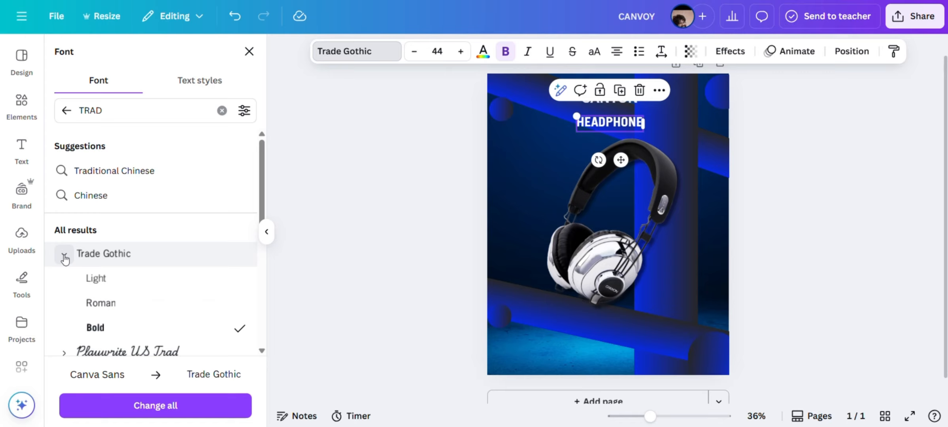
{"action": "left_click", "coordinate": [129, 309]}
{"action": "scroll", "coordinate": [129, 309], "scroll_direction": "down", "scroll_amount": 3}
{"action": "left_click", "coordinate": [134, 247]}
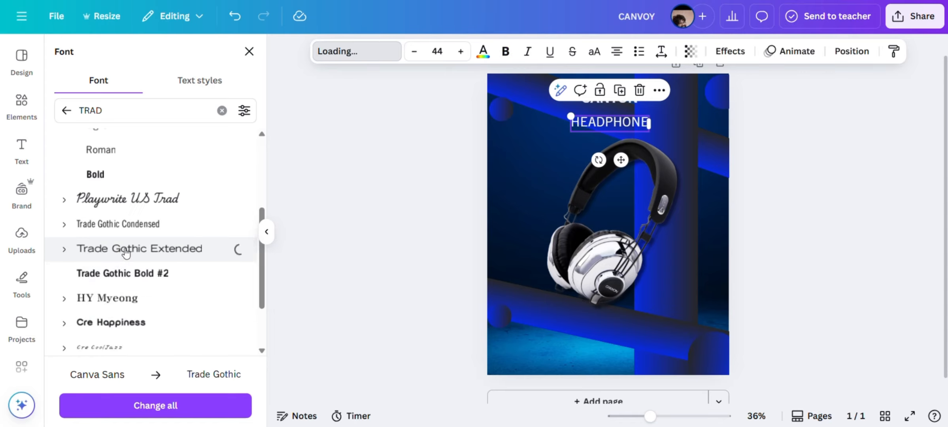
{"action": "left_click", "coordinate": [63, 249]}
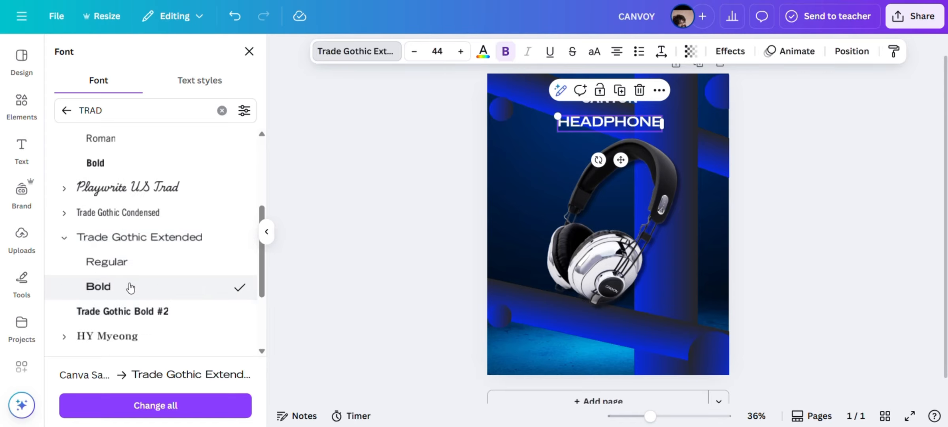
- Set the font size of the HEADPHONE text to 55
{"action": "left_click", "coordinate": [446, 50]}
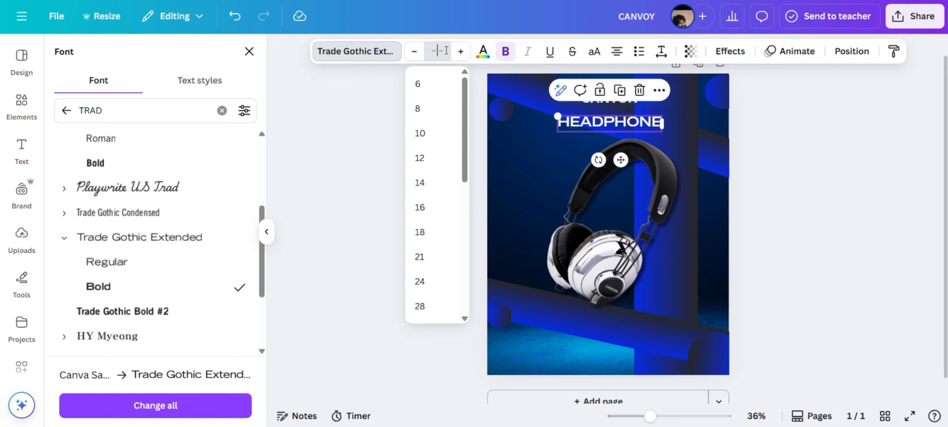
{"action": "type", "text": "55"}
{"action": "left_click", "coordinate": [704, 150]}
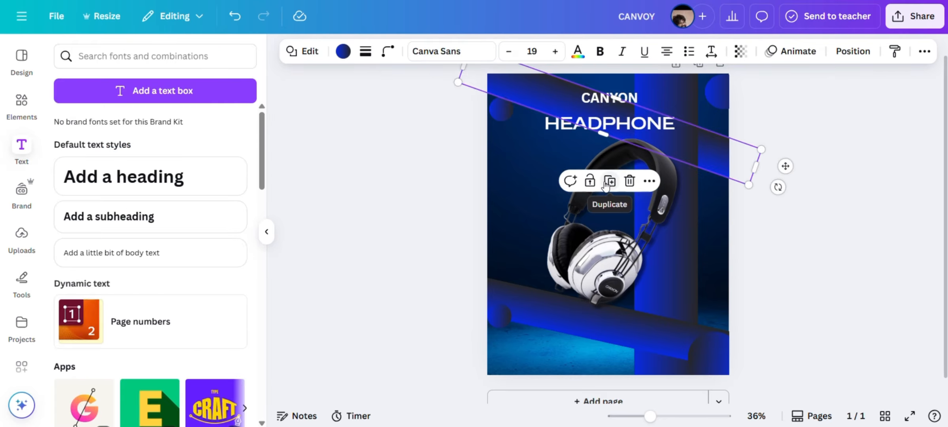
{"action": "left_click", "coordinate": [587, 99]}
{"action": "key", "text": "Delete"}
{"action": "key", "text": "ctrl+z"}
- Change the CANYON text's font to Frutiger Roman and set its size to 45
{"action": "left_click", "coordinate": [586, 99]}
{"action": "left_click", "coordinate": [356, 51]}
{"action": "double_click", "coordinate": [138, 110]}
{"action": "key", "text": "BackSpace"}
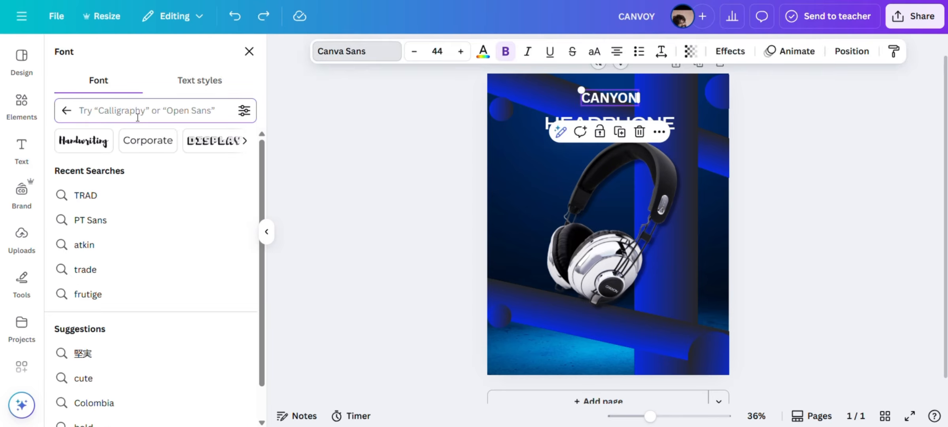
{"action": "type", "text": "Fru"}
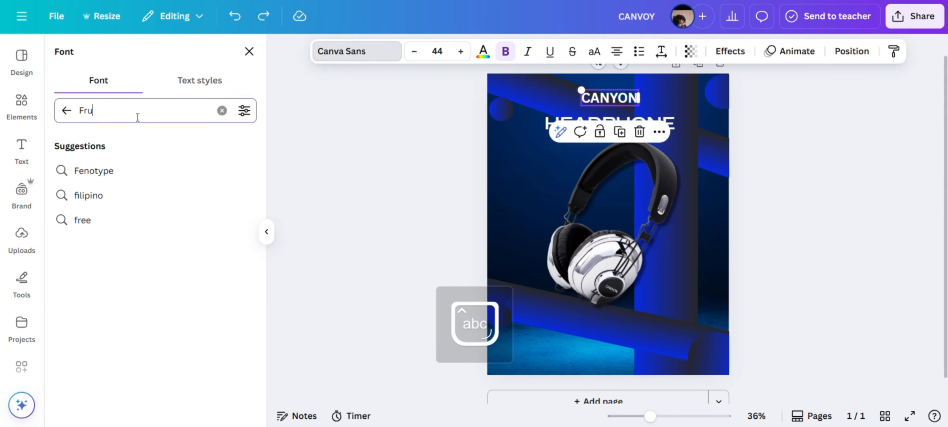
{"action": "type", "text": "ti"}
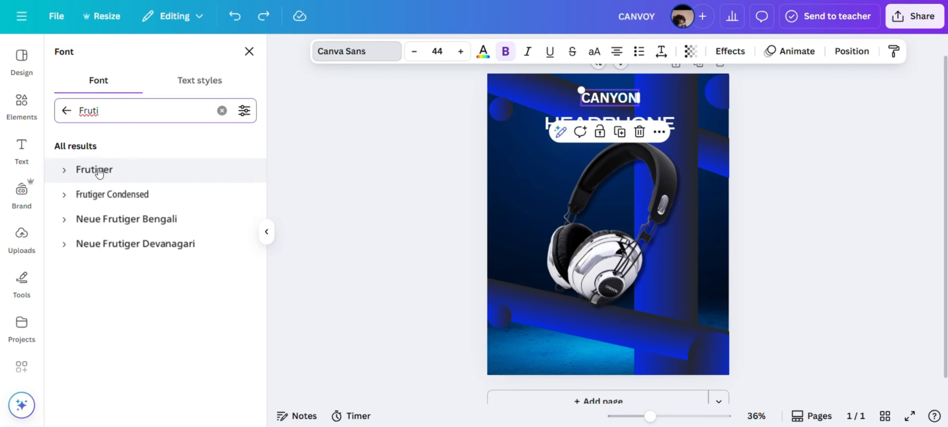
{"action": "left_click", "coordinate": [94, 170]}
{"action": "left_click", "coordinate": [65, 170]}
{"action": "left_click", "coordinate": [106, 223]}
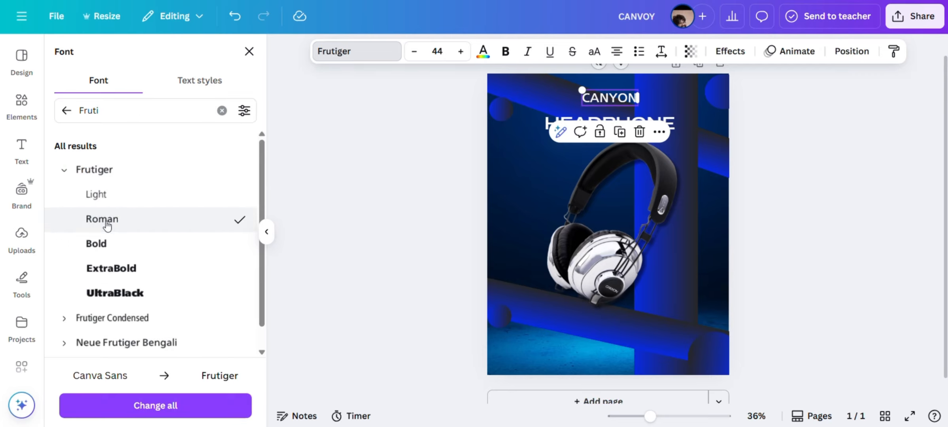
{"action": "left_click", "coordinate": [461, 51]}
{"action": "left_click", "coordinate": [700, 195]}
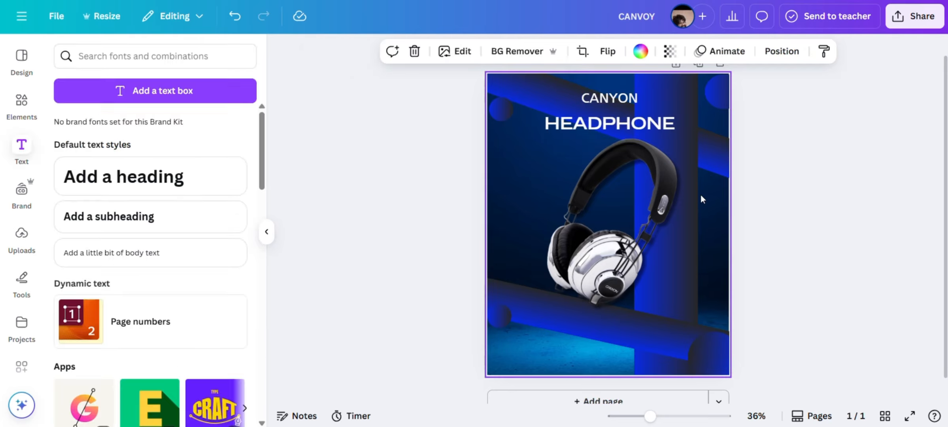
- Move the CANYON text down close to HEADPHONE and widen its letter spacing slightly
{"action": "left_click", "coordinate": [609, 122]}
{"action": "left_click", "coordinate": [662, 51]}
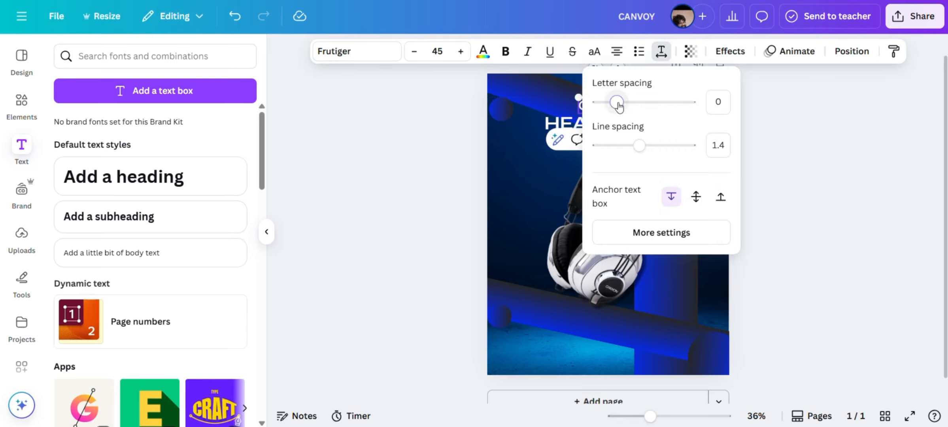
{"action": "left_click", "coordinate": [767, 138]}
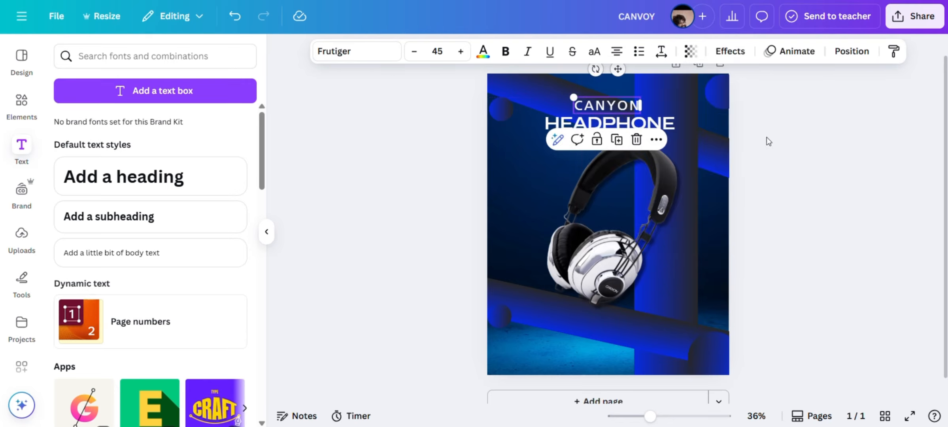
{"action": "left_click", "coordinate": [621, 102]}
{"action": "left_click", "coordinate": [662, 51]}
{"action": "left_click", "coordinate": [760, 120]}
{"action": "left_click", "coordinate": [760, 120]}
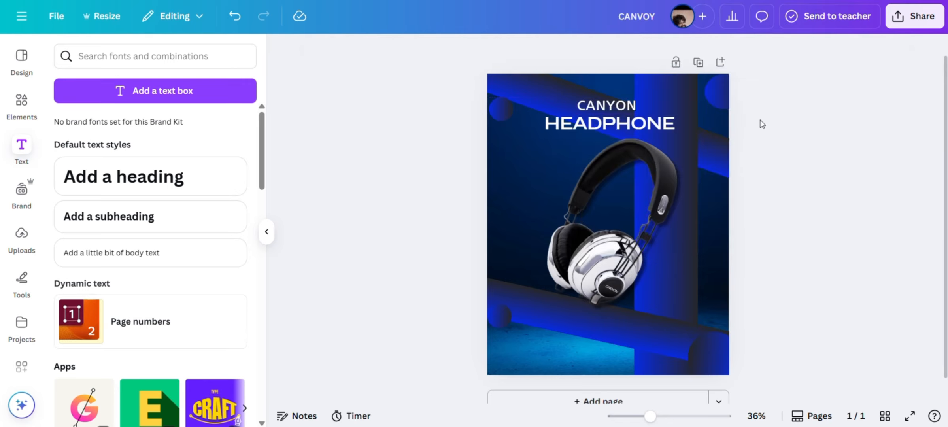
- Set the letter spacing of the HEADPHONE text to 84 and centre CANYON above it
{"action": "left_click", "coordinate": [610, 123]}
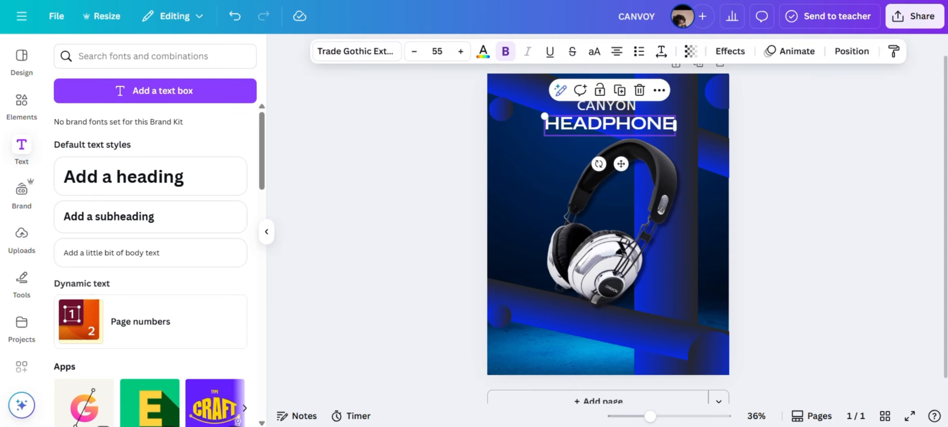
{"action": "left_click", "coordinate": [661, 51]}
{"action": "left_click", "coordinate": [719, 102]}
{"action": "type", "text": "84"}
{"action": "left_click", "coordinate": [816, 152]}
{"action": "left_click", "coordinate": [816, 152]}
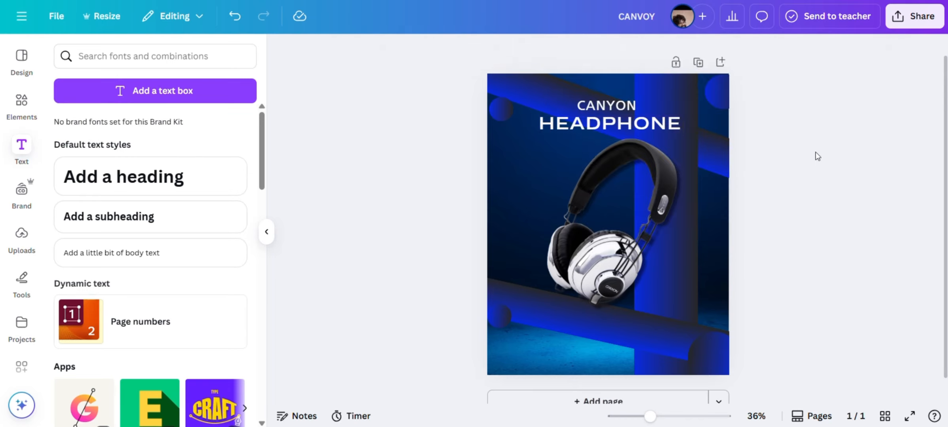
{"action": "left_click", "coordinate": [613, 105]}
{"action": "left_click", "coordinate": [794, 145]}
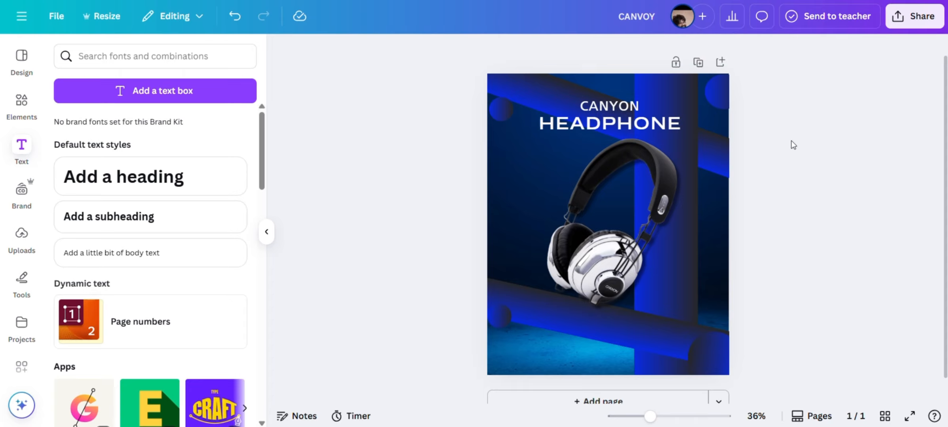
{"action": "left_click", "coordinate": [99, 56]}
{"action": "type", "text": "single white "}
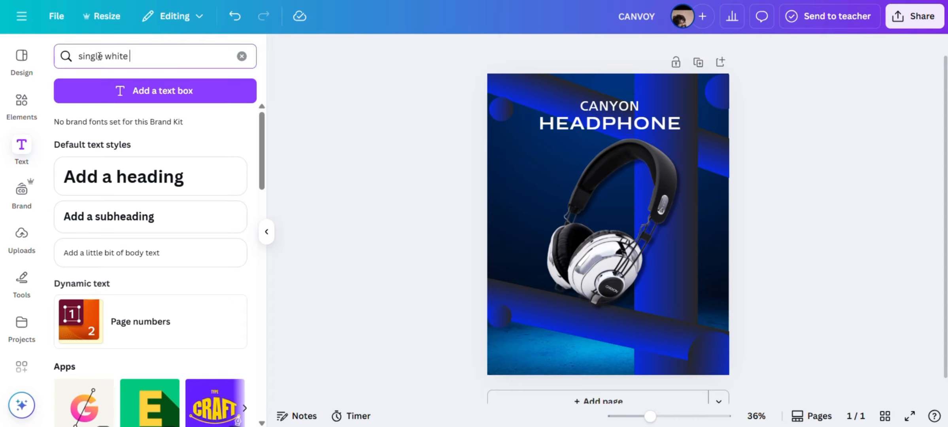
{"action": "type", "text": "line"}
{"action": "key", "text": "Return"}
{"action": "left_click", "coordinate": [242, 56]}
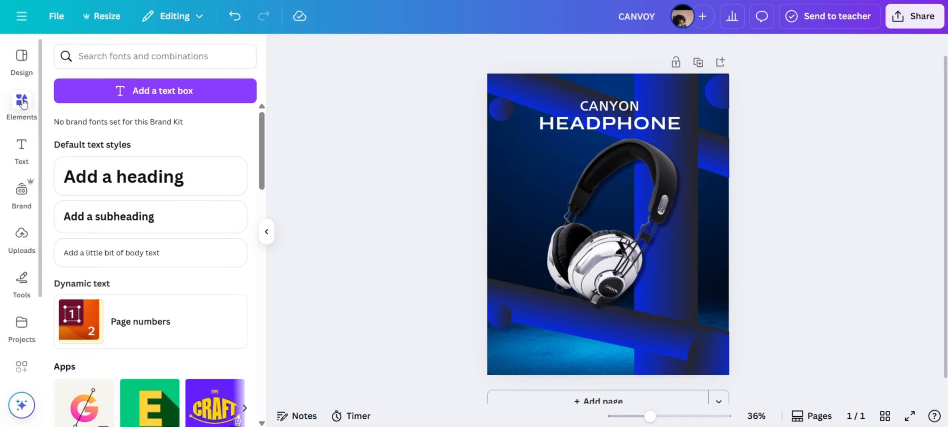
- Search the elements for "single white line" and add the first straight line graphic to the page
{"action": "left_click", "coordinate": [23, 102]}
{"action": "left_click", "coordinate": [114, 57]}
{"action": "type", "text": "single white line"}
{"action": "key", "text": "Return"}
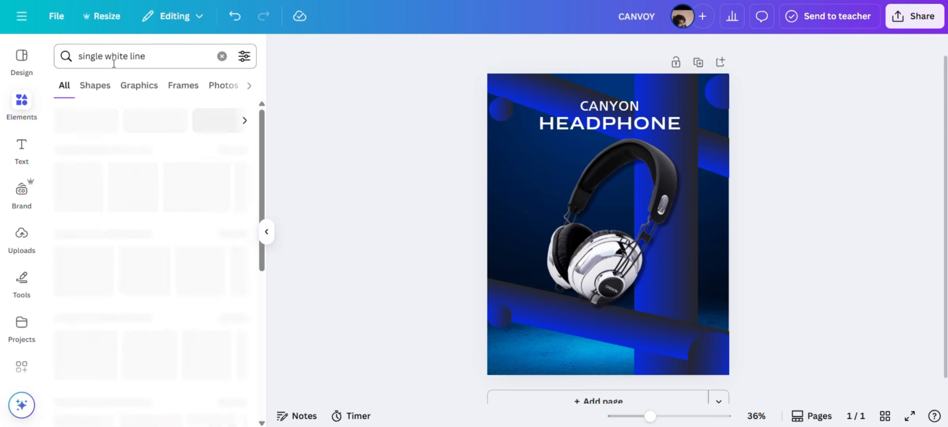
{"action": "left_click", "coordinate": [79, 187]}
- Shift the headphones slightly down and left, and move the line to the page's lower-left edge
{"action": "left_click", "coordinate": [555, 363]}
{"action": "left_click", "coordinate": [618, 230]}
{"action": "left_click", "coordinate": [616, 224]}
{"action": "left_click_drag", "start_coordinate": [621, 265], "coordinate": [616, 280]}
{"action": "left_click", "coordinate": [616, 224]}
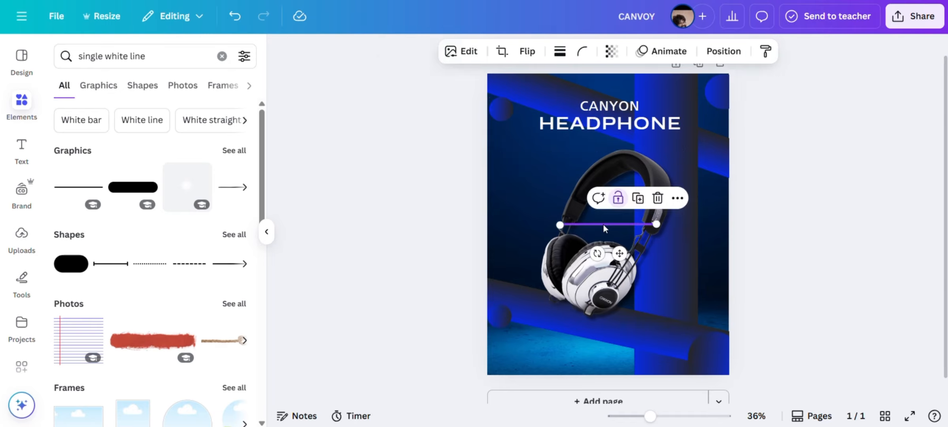
{"action": "left_click_drag", "start_coordinate": [616, 254], "coordinate": [514, 395]}
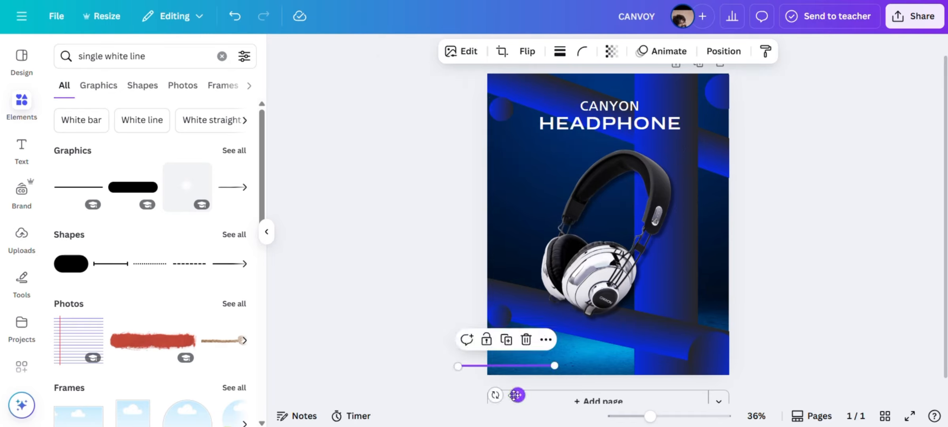
{"action": "left_click", "coordinate": [560, 51]}
{"action": "left_click", "coordinate": [462, 52]}
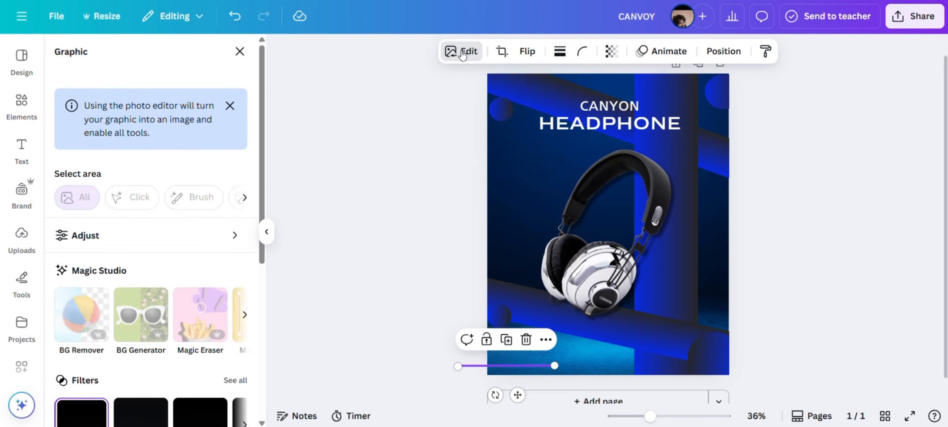
{"action": "left_click", "coordinate": [540, 197]}
{"action": "left_click", "coordinate": [525, 371]}
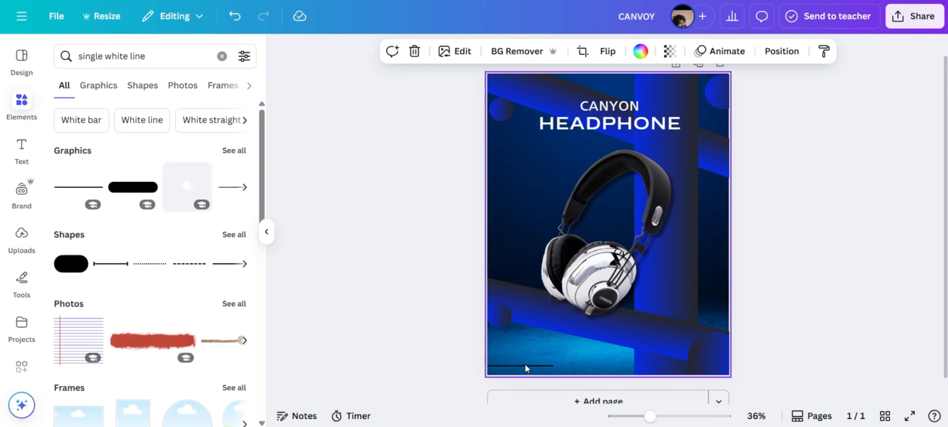
- Apply a solid stroke to the line at the page's lower-left edge and colour it white
{"action": "left_click", "coordinate": [530, 366]}
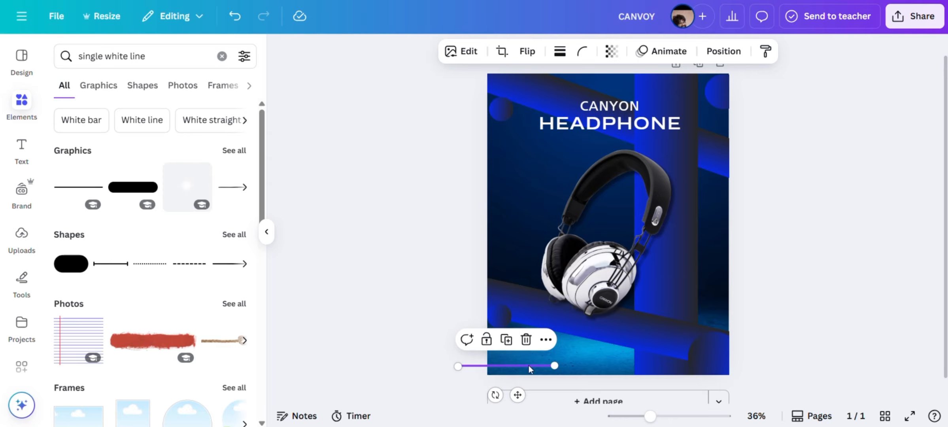
{"action": "left_click", "coordinate": [559, 51]}
{"action": "left_click", "coordinate": [524, 87]}
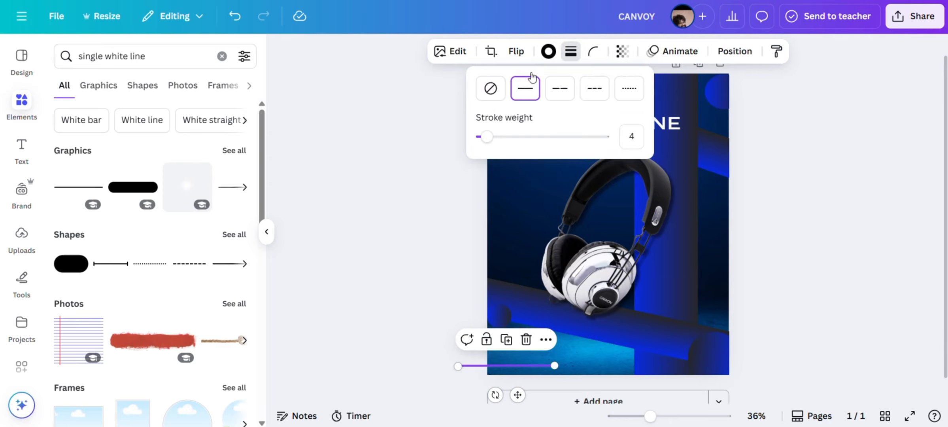
{"action": "left_click", "coordinate": [548, 51]}
{"action": "left_click", "coordinate": [123, 142]}
{"action": "left_click", "coordinate": [752, 150]}
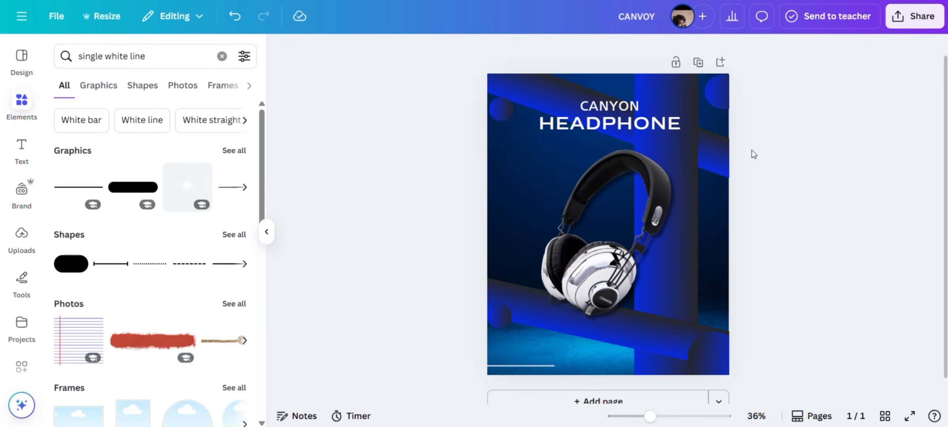
- Add a subheading reading "Get It Now" and move it just above the white line at the page's lower left
{"action": "left_click", "coordinate": [22, 148]}
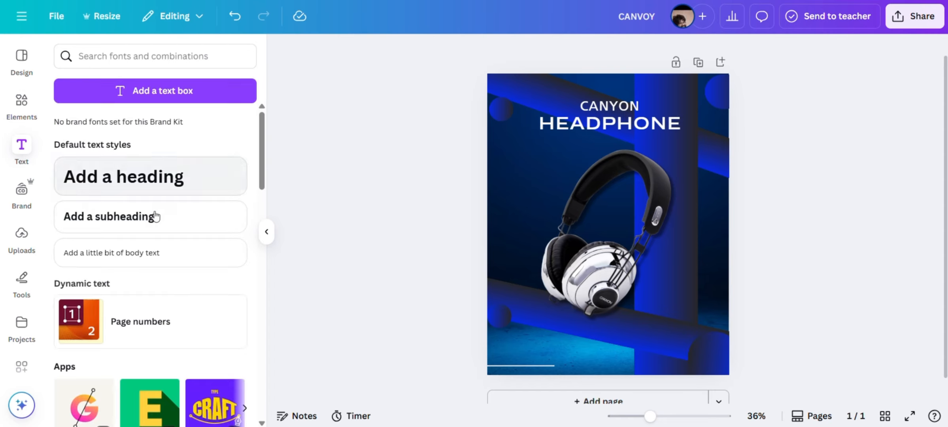
{"action": "left_click", "coordinate": [126, 222]}
{"action": "type", "text": "Get"}
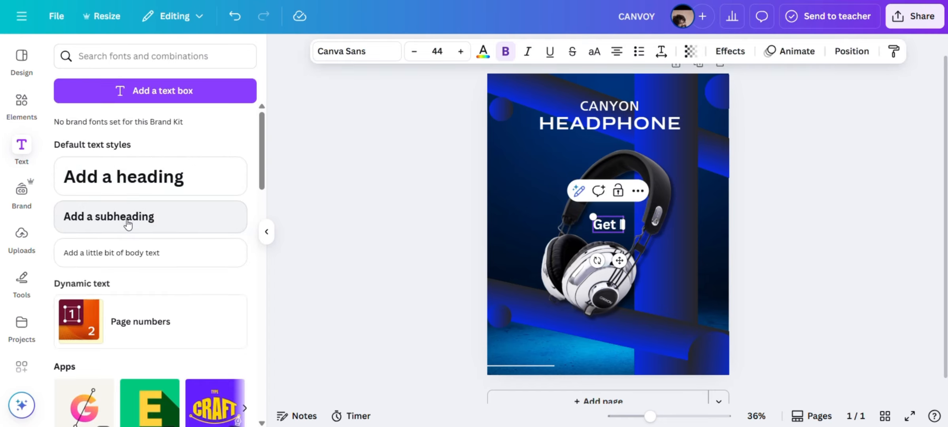
{"action": "type", "text": " It Now"}
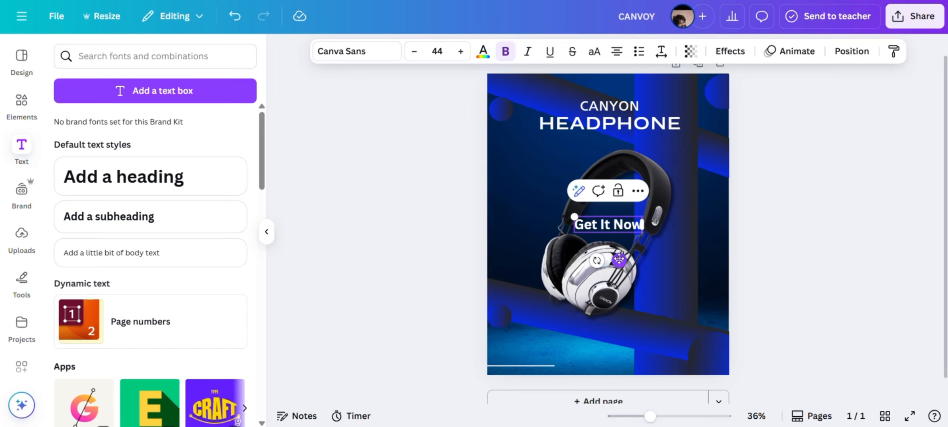
{"action": "left_click_drag", "start_coordinate": [620, 261], "coordinate": [556, 384]}
- Set the "Get It Now" text to size 49 and change its font to PT Sans
{"action": "left_click", "coordinate": [443, 52]}
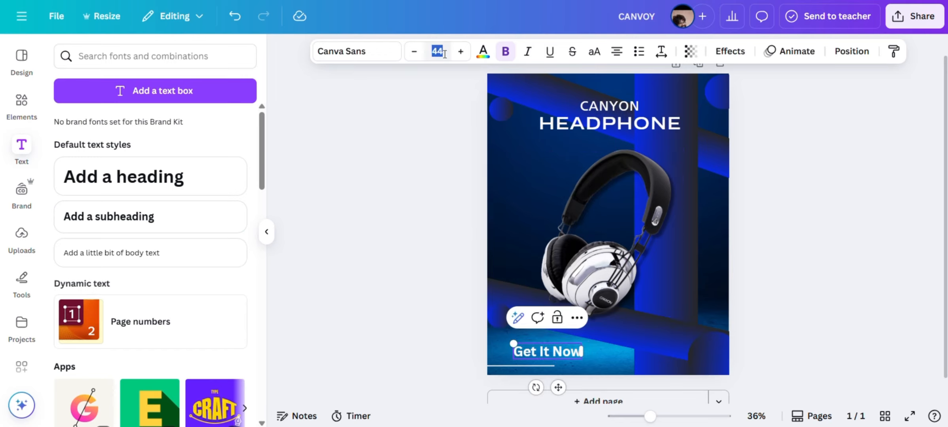
{"action": "left_click", "coordinate": [356, 51]}
{"action": "double_click", "coordinate": [103, 106]}
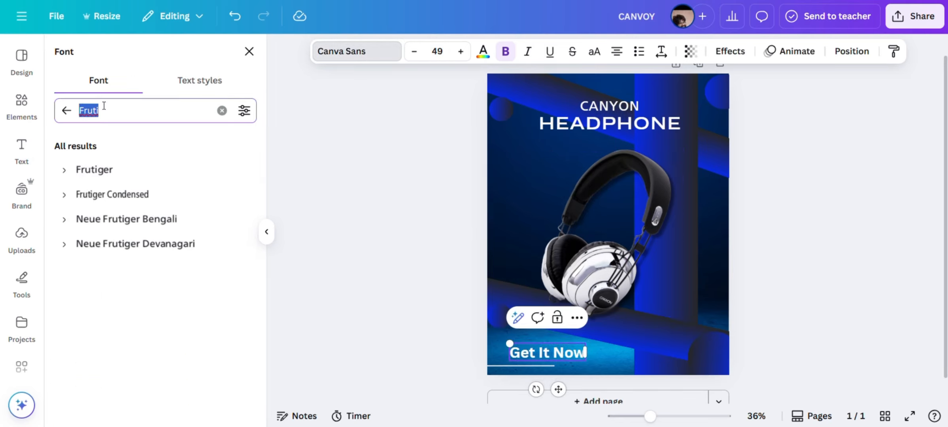
{"action": "type", "text": "PT sans"}
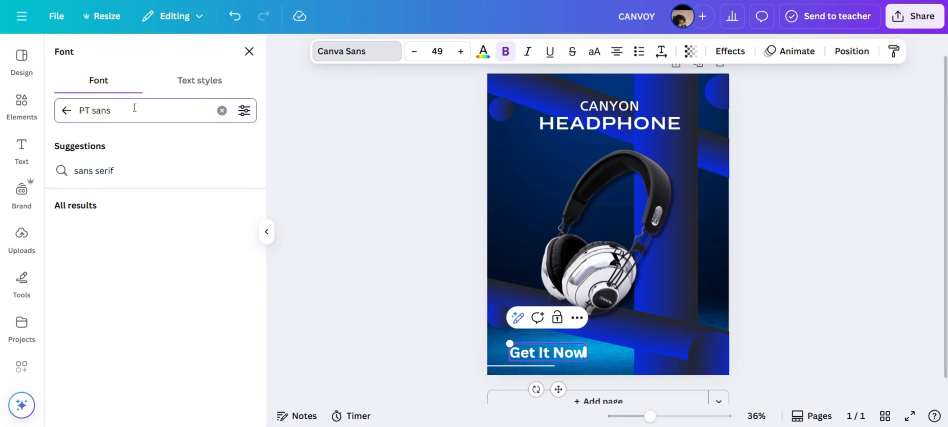
{"action": "right_click", "coordinate": [131, 111]}
{"action": "left_click", "coordinate": [105, 233]}
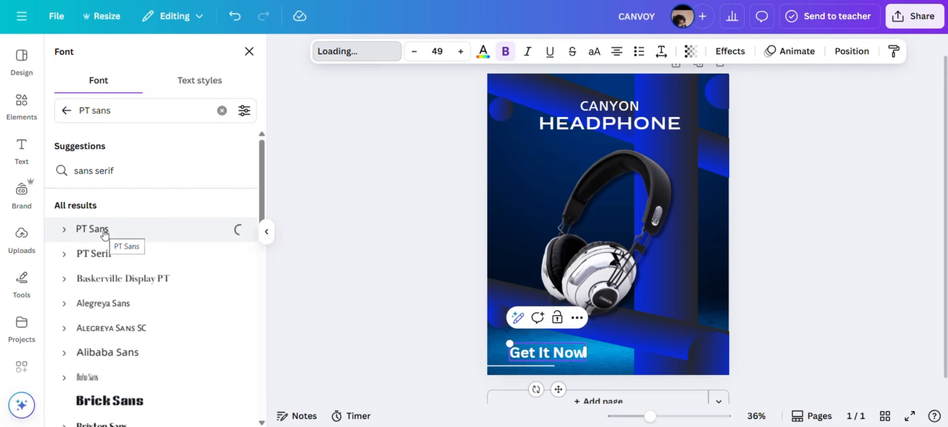
- Switch the "Get It Now" text to the regular weight of PT Sans
{"action": "left_click", "coordinate": [64, 230]}
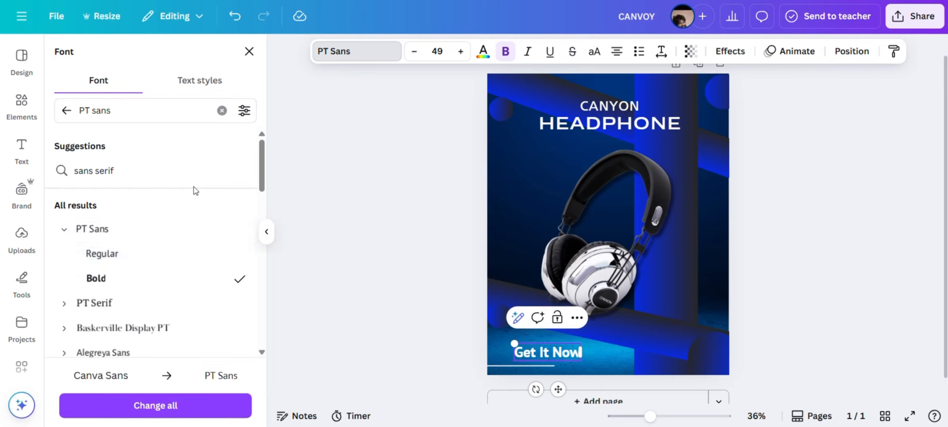
{"action": "left_click", "coordinate": [506, 52]}
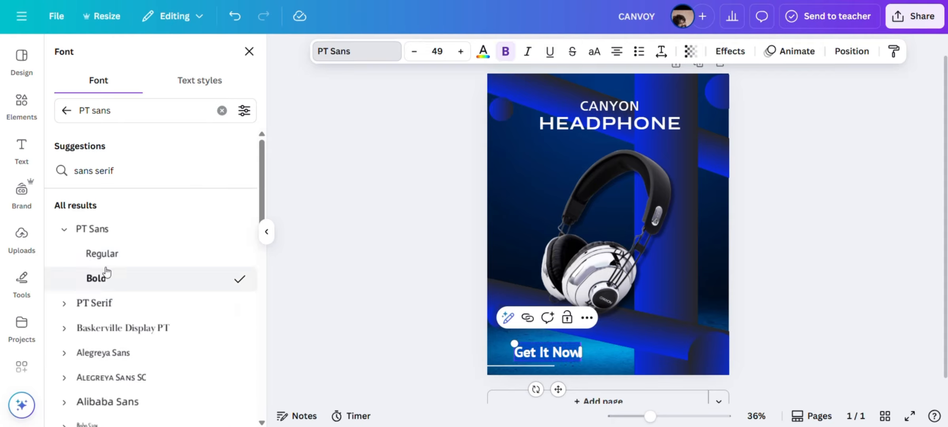
{"action": "left_click", "coordinate": [91, 256]}
{"action": "left_click", "coordinate": [521, 179]}
- Slightly enlarge "Get It Now", reposition it just above the white line, and shift the line further left
{"action": "left_click", "coordinate": [566, 354]}
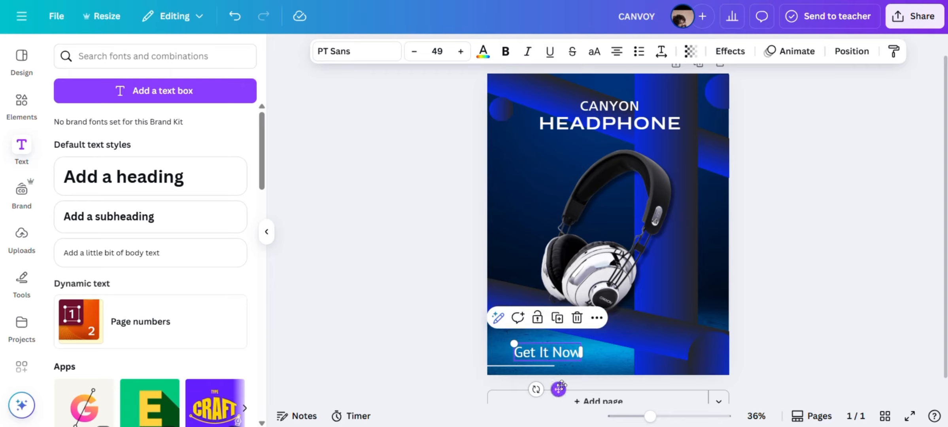
{"action": "left_click_drag", "start_coordinate": [558, 390], "coordinate": [506, 394]}
{"action": "left_click", "coordinate": [507, 365]}
{"action": "left_click", "coordinate": [504, 366]}
{"action": "left_click", "coordinate": [565, 363]}
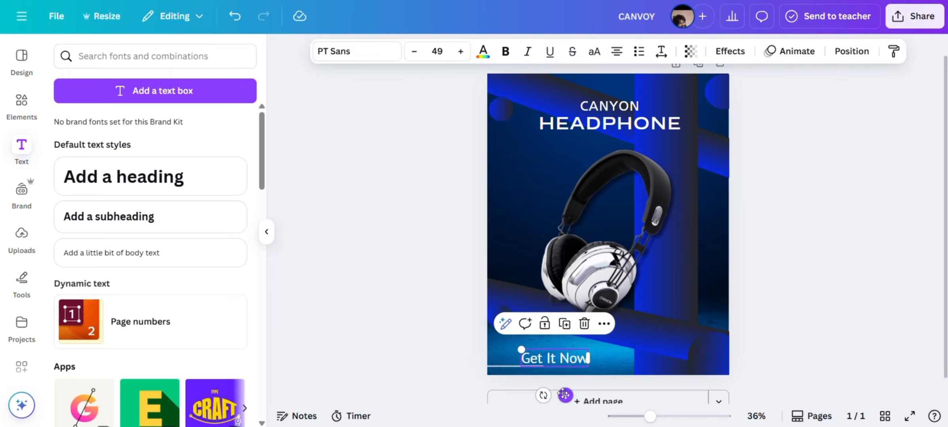
{"action": "left_click_drag", "start_coordinate": [564, 394], "coordinate": [561, 394]}
{"action": "left_click", "coordinate": [459, 54]}
{"action": "left_click_drag", "start_coordinate": [565, 394], "coordinate": [563, 392]}
{"action": "left_click", "coordinate": [778, 250]}
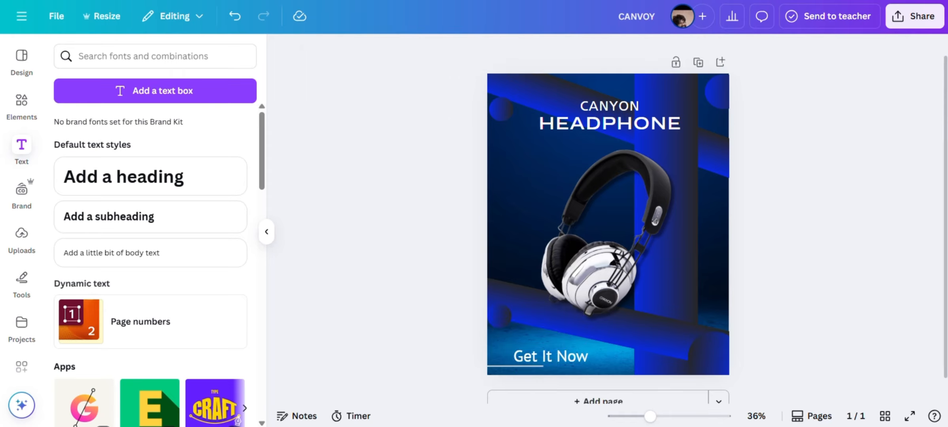
- Add a subheading reading "Clear sound" at size 30 and place it below the left end of the headline
{"action": "left_click", "coordinate": [180, 226]}
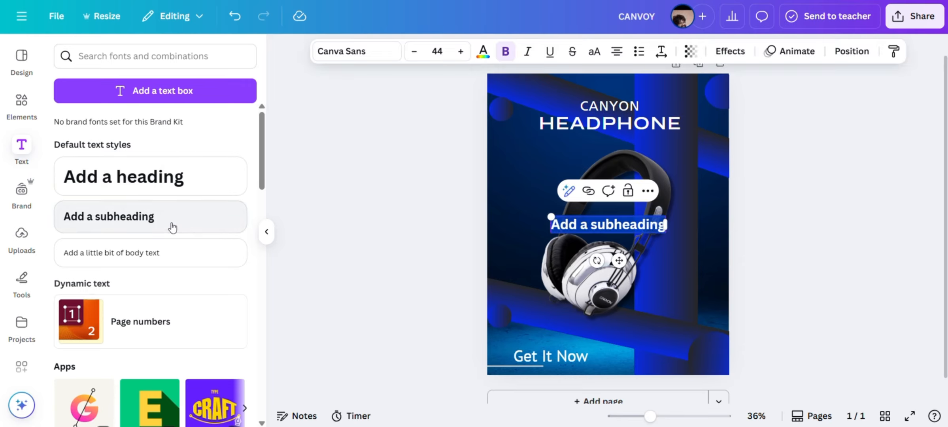
{"action": "type", "text": "Clear sound"}
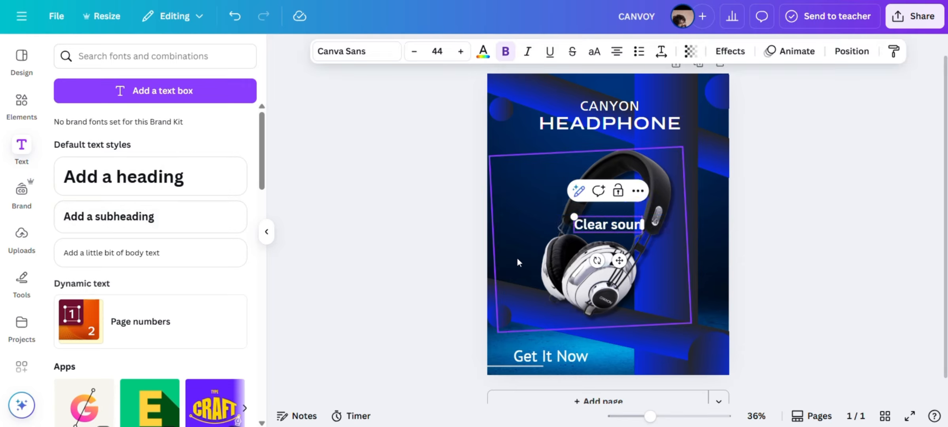
{"action": "left_click", "coordinate": [446, 52]}
{"action": "type", "text": "30"}
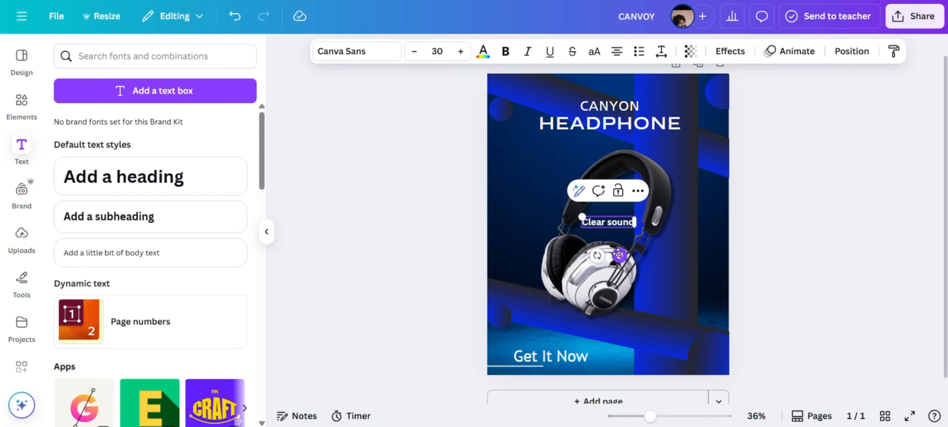
{"action": "left_click_drag", "start_coordinate": [619, 260], "coordinate": [543, 180]}
- Change the "Clear sound" text's font to Atkinson Hyperlegible in regular weight
{"action": "left_click", "coordinate": [358, 52]}
{"action": "left_click", "coordinate": [121, 109]}
{"action": "type", "text": "atkinson"}
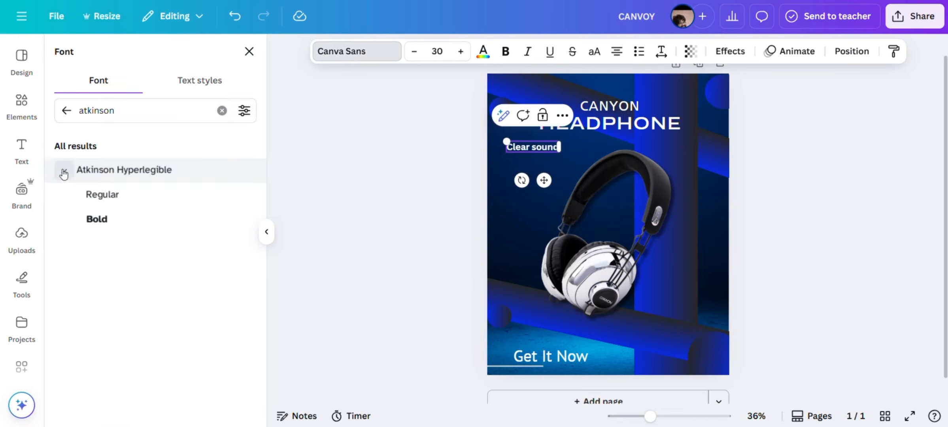
{"action": "left_click", "coordinate": [84, 200]}
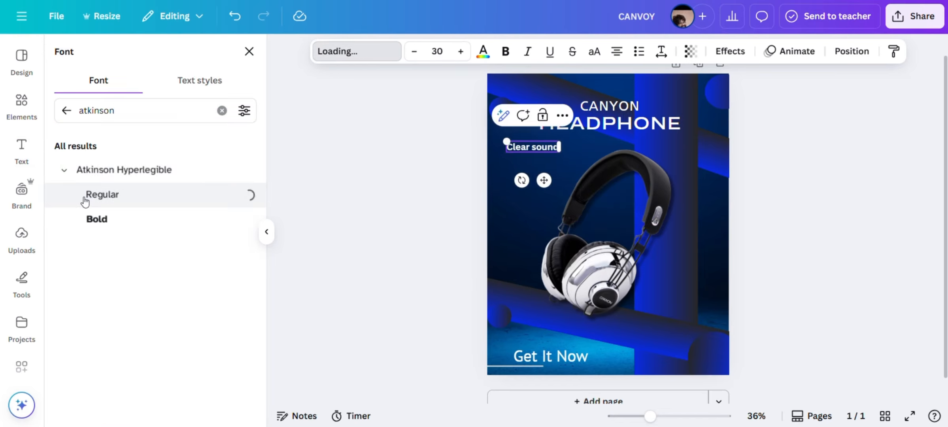
{"action": "left_click", "coordinate": [267, 231]}
{"action": "left_click", "coordinate": [563, 235]}
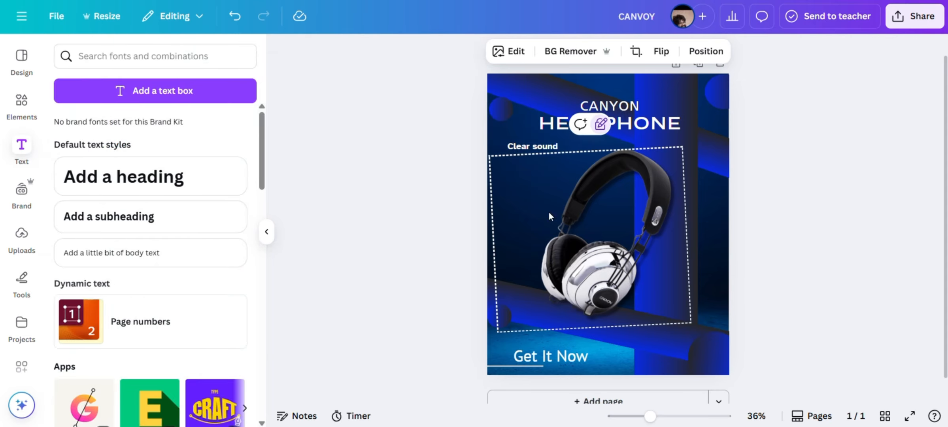
{"action": "left_click", "coordinate": [533, 146]}
{"action": "left_click", "coordinate": [502, 56]}
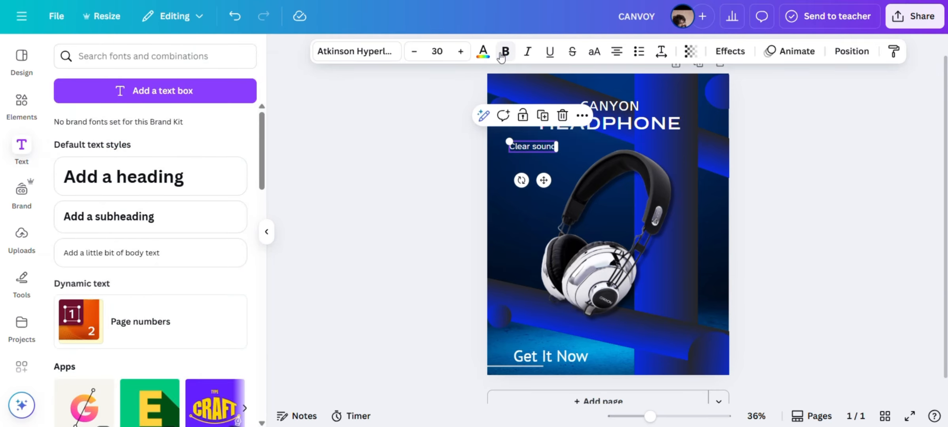
{"action": "left_click", "coordinate": [572, 144]}
{"action": "left_click", "coordinate": [779, 144]}
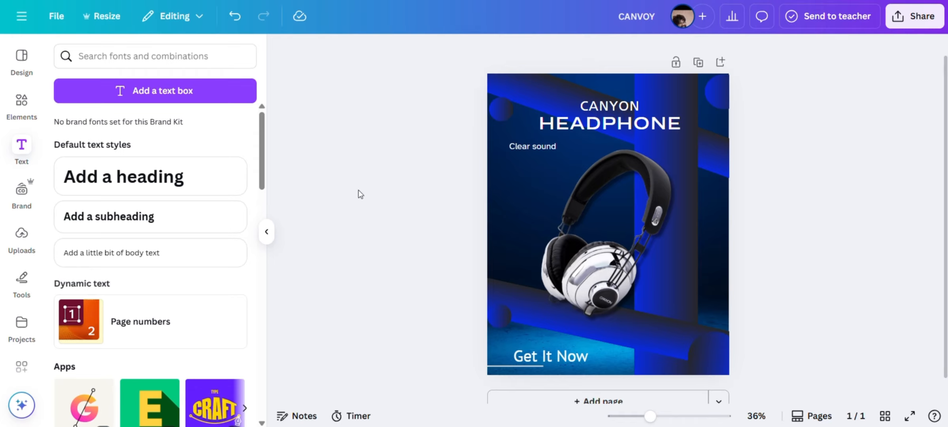
- Move "Clear sound" slightly left, and place a copy reading "InstaCharge" directly below it
{"action": "left_click", "coordinate": [532, 147]}
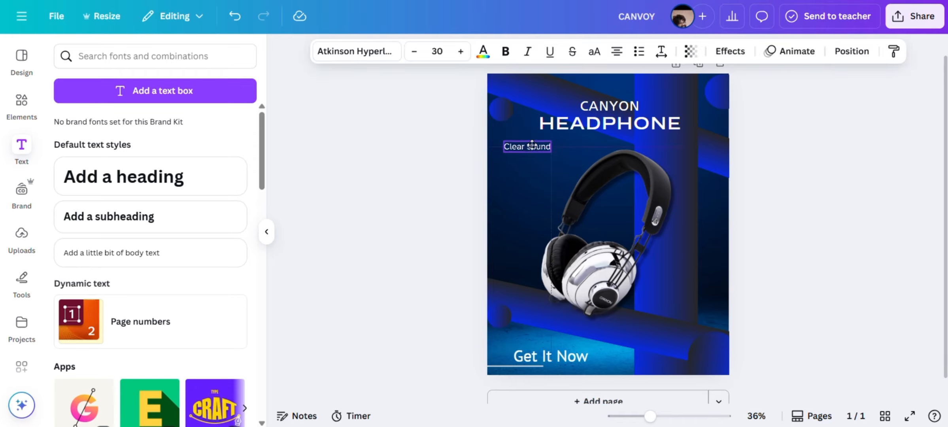
{"action": "left_click_drag", "start_coordinate": [532, 145], "coordinate": [539, 137]}
{"action": "left_click_drag", "start_coordinate": [545, 189], "coordinate": [540, 196]}
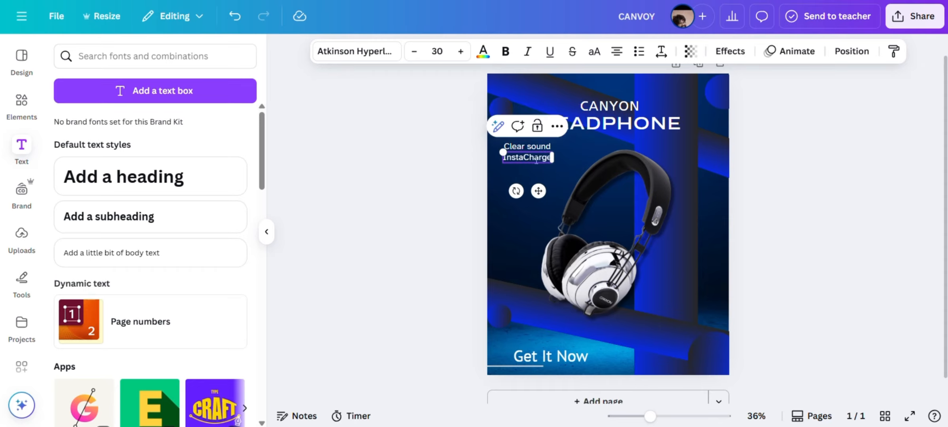
{"action": "left_click", "coordinate": [566, 142]}
- Duplicate the "InstaCharge" text directly beneath itself and change the copy to "Low Latency"
{"action": "left_click", "coordinate": [533, 158]}
{"action": "key", "text": "ctrl+d"}
{"action": "left_click_drag", "start_coordinate": [539, 190], "coordinate": [537, 196]}
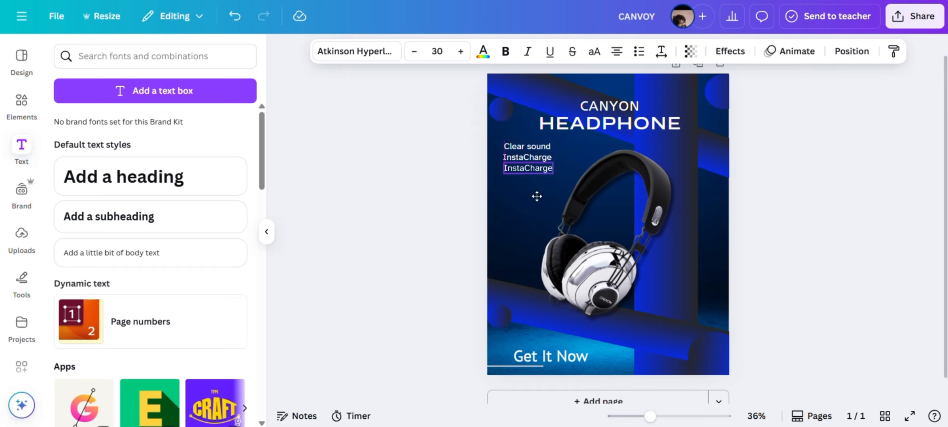
{"action": "double_click", "coordinate": [532, 169]}
{"action": "left_click", "coordinate": [560, 174]}
{"action": "left_click", "coordinate": [544, 170]}
- Duplicate the "Low Latency" text directly beneath itself and change the copy to "Dual pairing"
{"action": "left_click", "coordinate": [538, 138]}
{"action": "left_click_drag", "start_coordinate": [541, 205], "coordinate": [539, 212]}
{"action": "triple_click", "coordinate": [534, 179]}
{"action": "type", "text": "Dual pairing"}
{"action": "left_click", "coordinate": [575, 172]}
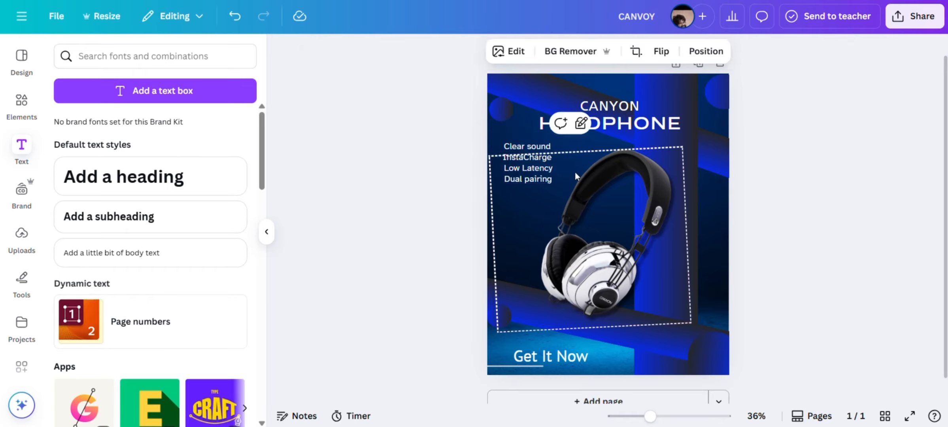
{"action": "left_click", "coordinate": [777, 161]}
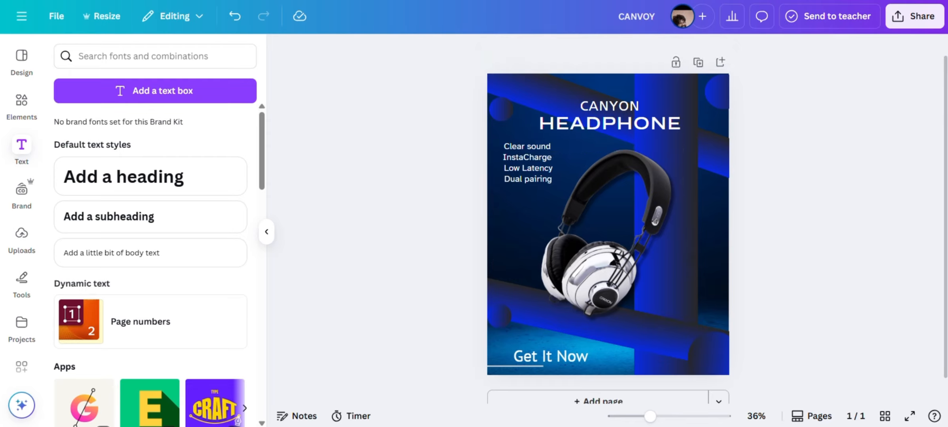
- Look through the available fonts and weights for the "Clear sound" text
{"action": "triple_click", "coordinate": [515, 147]}
{"action": "left_click", "coordinate": [505, 53]}
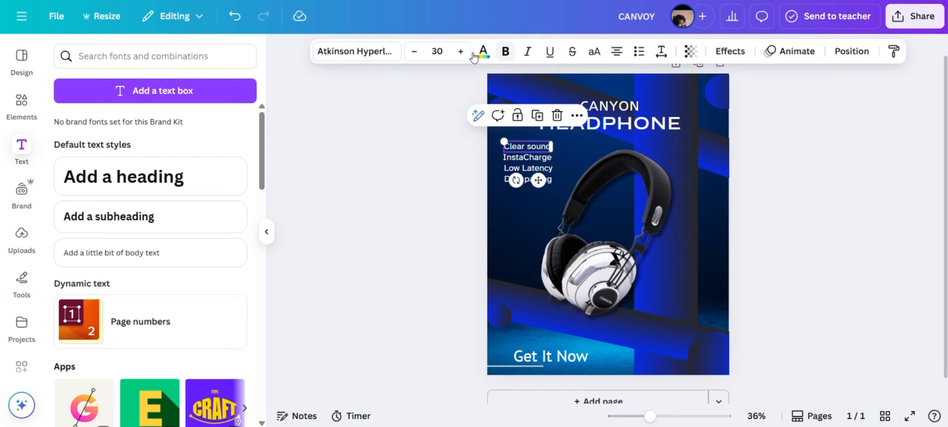
{"action": "left_click", "coordinate": [355, 51]}
{"action": "left_click", "coordinate": [132, 179]}
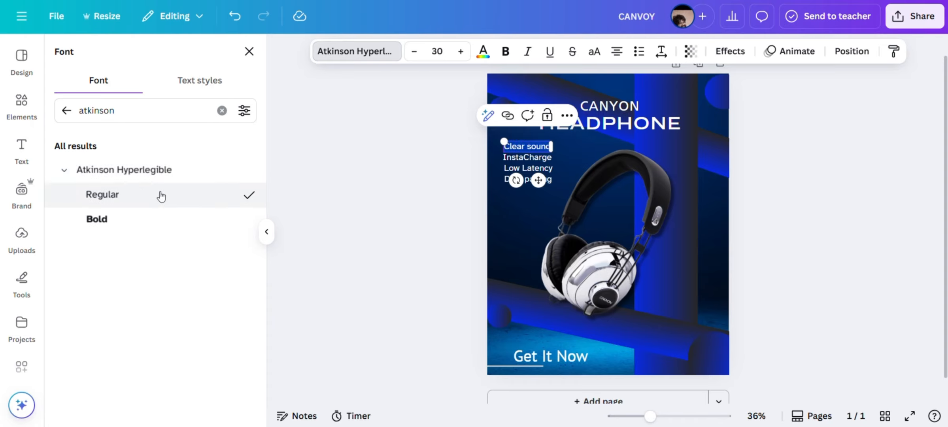
{"action": "left_click", "coordinate": [67, 111]}
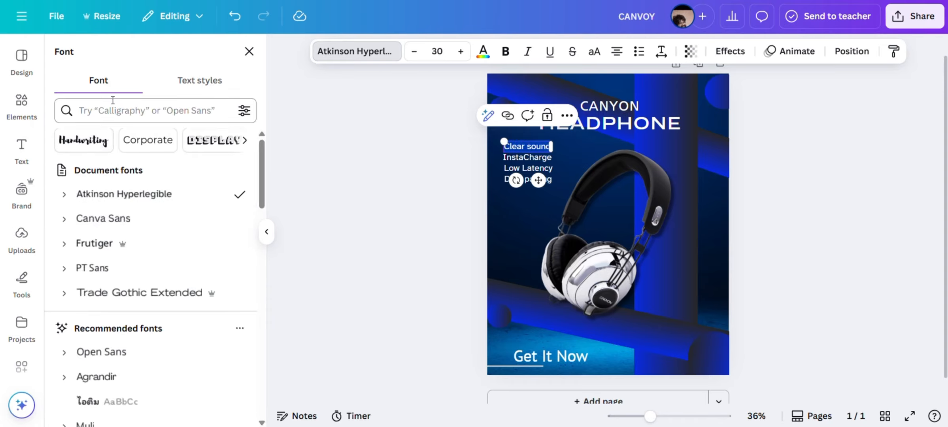
{"action": "scroll", "coordinate": [165, 194], "scroll_direction": "down", "scroll_amount": 4}
{"action": "scroll", "coordinate": [175, 234], "scroll_direction": "up", "scroll_amount": 4}
{"action": "scroll", "coordinate": [177, 235], "scroll_direction": "down", "scroll_amount": 4}
{"action": "left_click", "coordinate": [532, 229]}
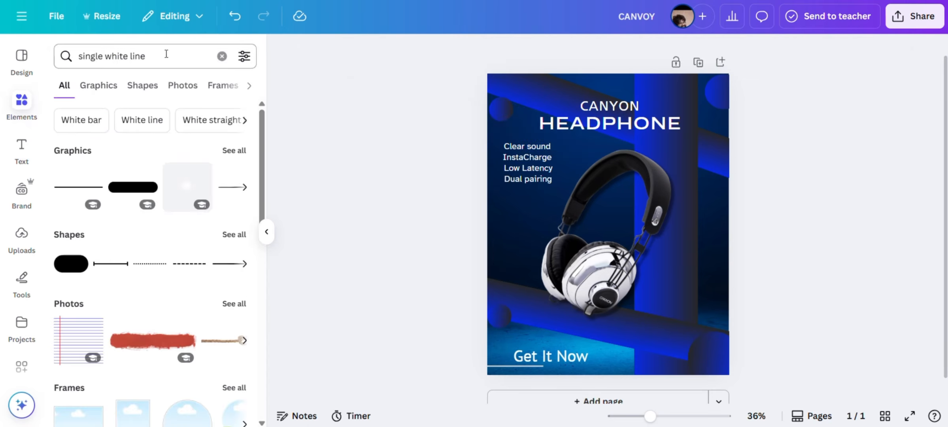
- Search the elements for "sound logo", add the black speaker graphic and colour it white
{"action": "left_click", "coordinate": [222, 56]}
{"action": "type", "text": "sound"}
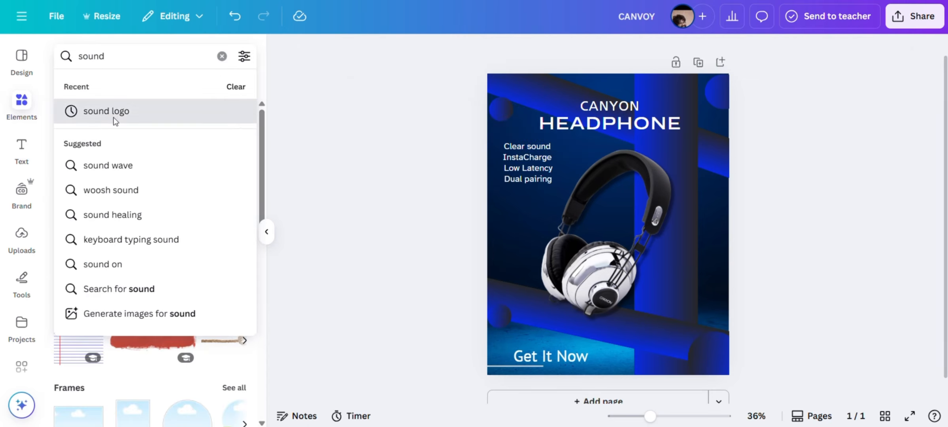
{"action": "left_click", "coordinate": [115, 118]}
{"action": "left_click", "coordinate": [136, 186]}
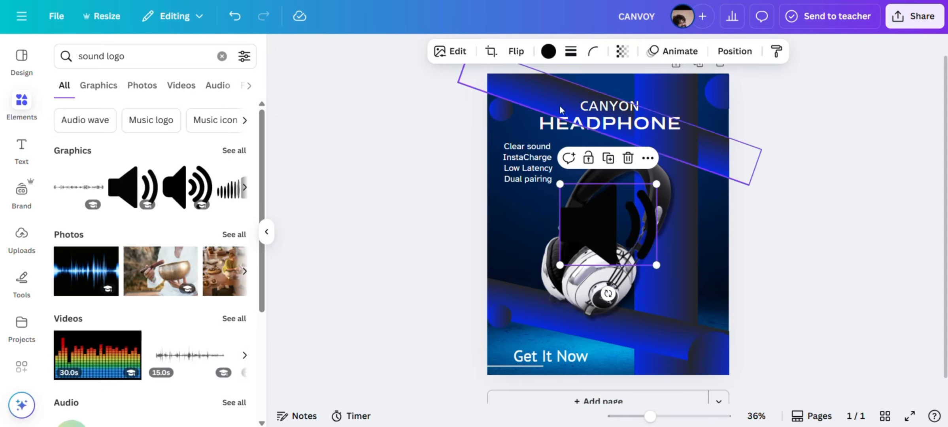
{"action": "left_click", "coordinate": [549, 51]}
{"action": "left_click", "coordinate": [151, 142]}
- Shrink the speaker icon to about the text's height and place it just left of "Clear sound"
{"action": "left_click_drag", "start_coordinate": [657, 265], "coordinate": [563, 190]}
{"action": "left_click_drag", "start_coordinate": [574, 220], "coordinate": [507, 179]}
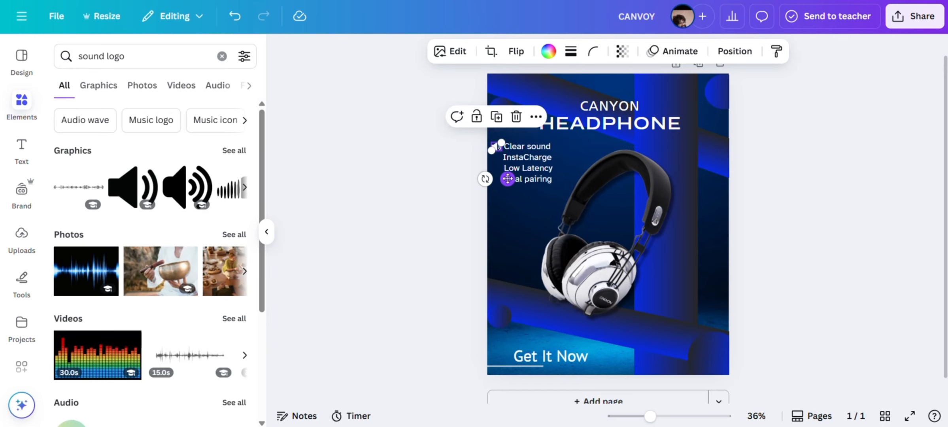
{"action": "left_click_drag", "start_coordinate": [493, 149], "coordinate": [491, 151]}
{"action": "left_click", "coordinate": [536, 208]}
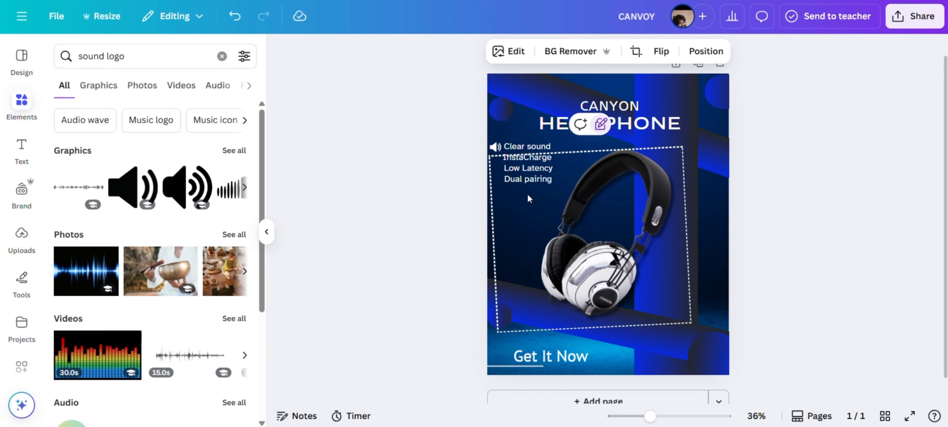
{"action": "left_click", "coordinate": [499, 147]}
{"action": "scroll", "coordinate": [499, 148], "scroll_direction": "up", "scroll_amount": 5}
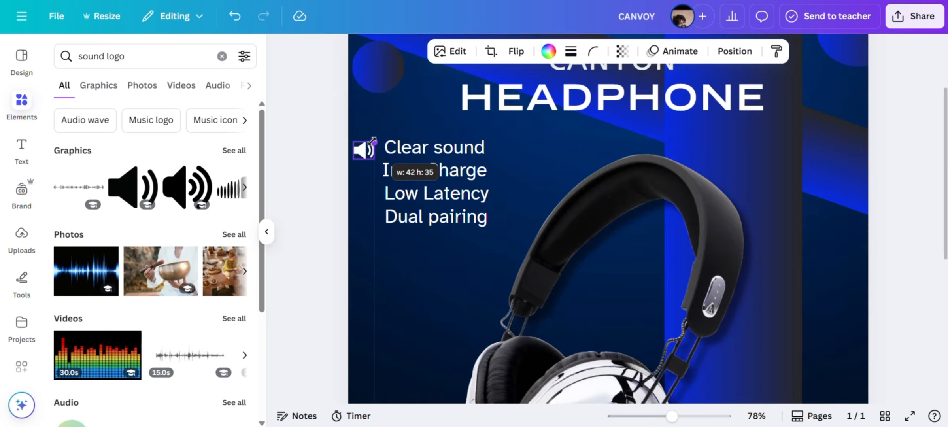
{"action": "left_click_drag", "start_coordinate": [373, 186], "coordinate": [377, 184]}
{"action": "left_click_drag", "start_coordinate": [378, 139], "coordinate": [374, 142]}
{"action": "left_click", "coordinate": [509, 173]}
- Lower the opacity of the white speaker icon beside "Clear sound"
{"action": "left_click", "coordinate": [364, 149]}
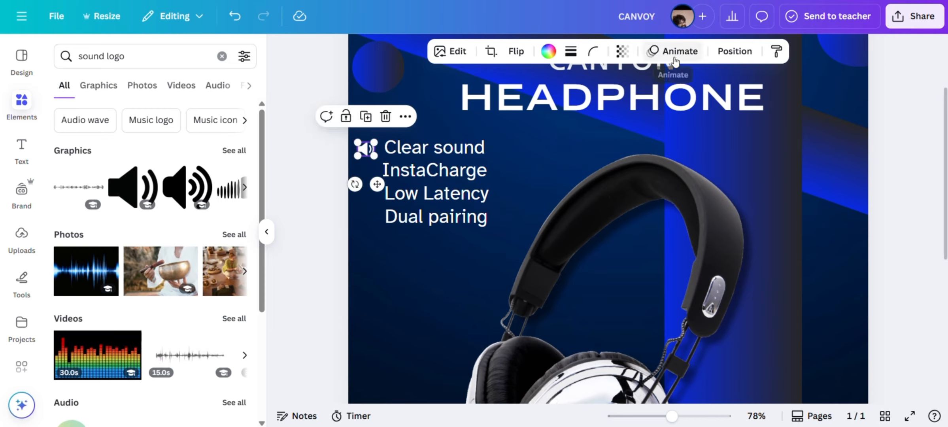
{"action": "left_click", "coordinate": [623, 52]}
{"action": "left_click", "coordinate": [494, 140]}
{"action": "left_click", "coordinate": [371, 178]}
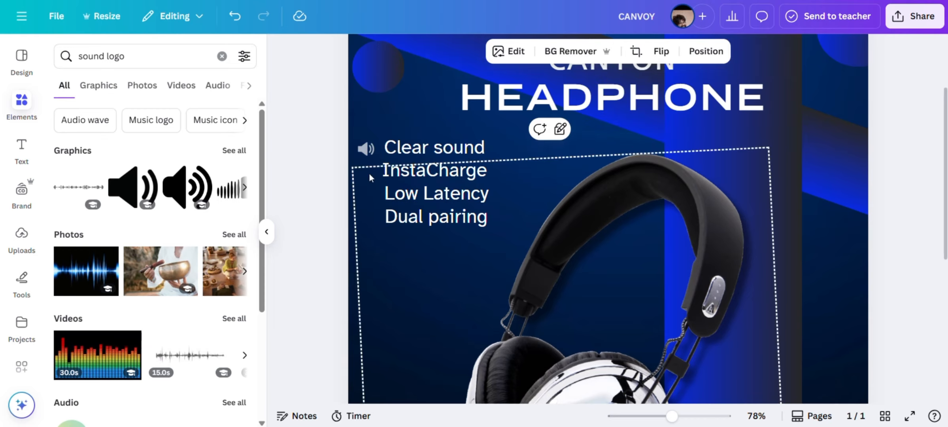
- Search the elements for "charge logo", add the circled lightning bolt graphic and colour it white
{"action": "left_click", "coordinate": [96, 56]}
{"action": "left_click", "coordinate": [96, 56]}
{"action": "double_click", "coordinate": [96, 55]}
{"action": "type", "text": "charge"}
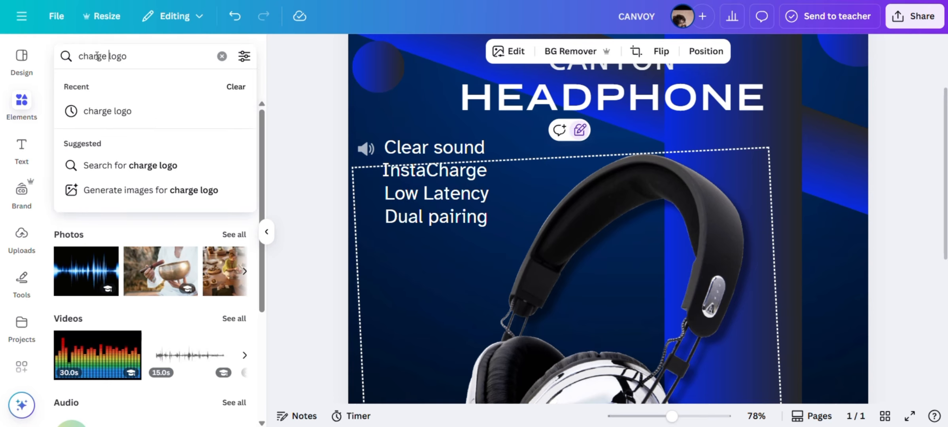
{"action": "key", "text": "Return"}
{"action": "left_click", "coordinate": [234, 185]}
{"action": "scroll", "coordinate": [588, 198], "scroll_direction": "down", "scroll_amount": 5}
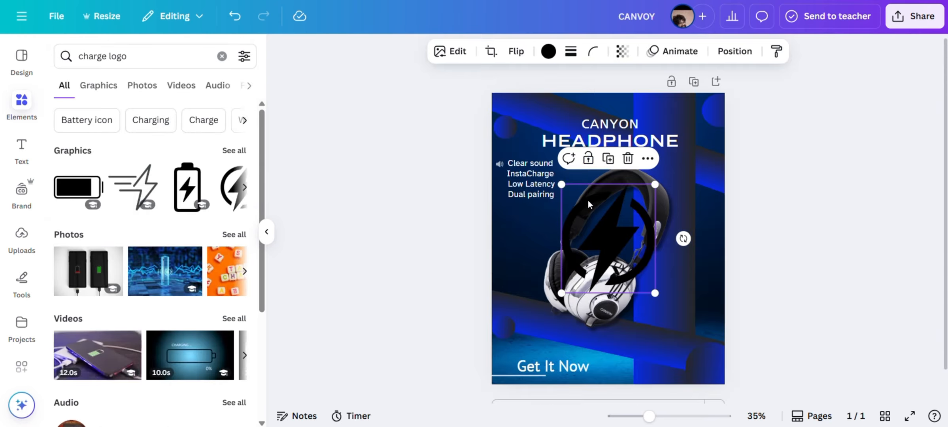
{"action": "left_click", "coordinate": [547, 51]}
{"action": "left_click", "coordinate": [122, 142]}
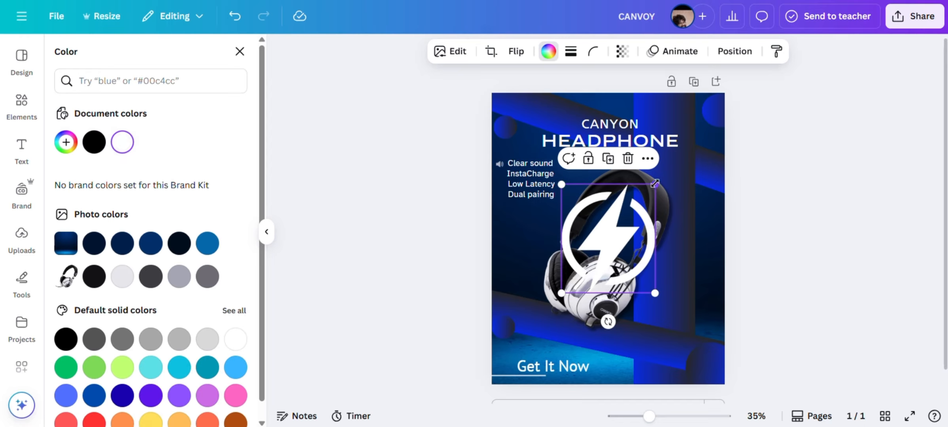
- Shrink the lightning bolt icon, place it just left of "InstaCharge" and set its transparency to about 68
{"action": "left_click_drag", "start_coordinate": [655, 185], "coordinate": [568, 286]}
{"action": "left_click_drag", "start_coordinate": [579, 318], "coordinate": [513, 202]}
{"action": "left_click", "coordinate": [623, 51]}
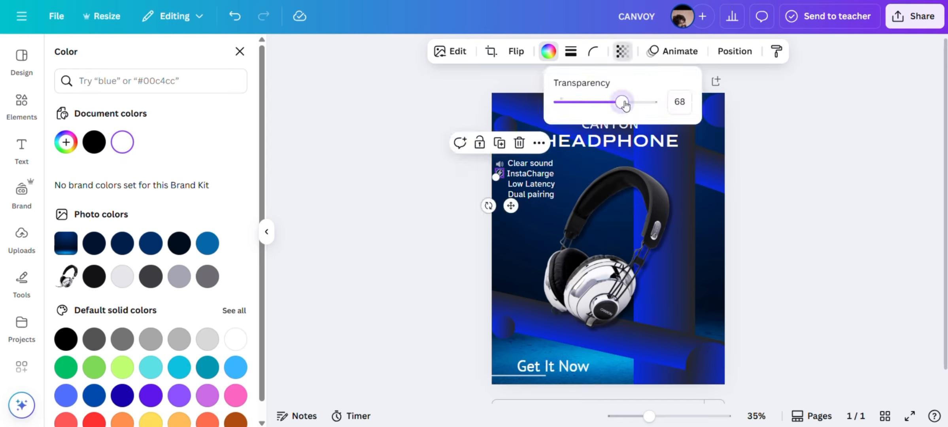
{"action": "left_click", "coordinate": [703, 166]}
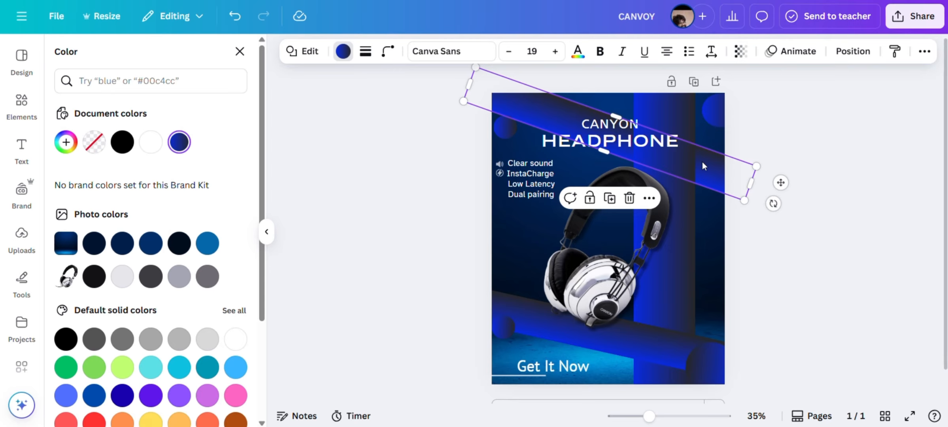
- Search the elements for "clock logo", add a thick and a thin round clock graphic, and move the thin one off the thick one
{"action": "left_click", "coordinate": [21, 105]}
{"action": "left_click", "coordinate": [107, 56]}
{"action": "type", "text": "clock logo"}
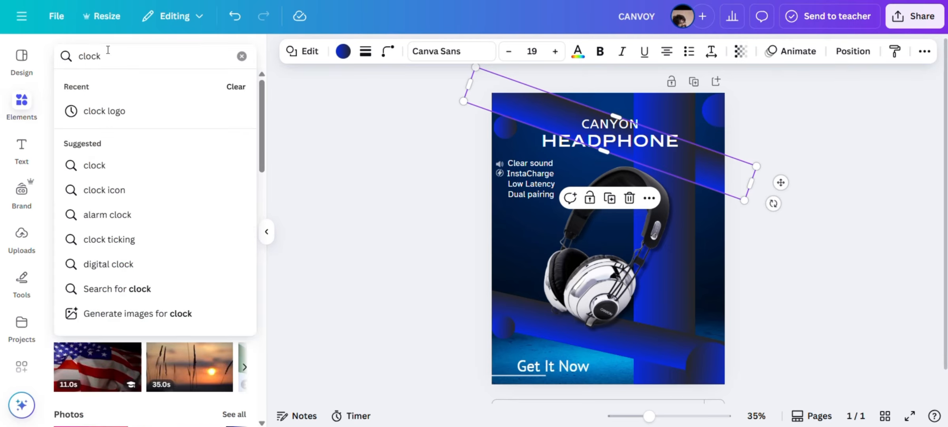
{"action": "left_click", "coordinate": [98, 112]}
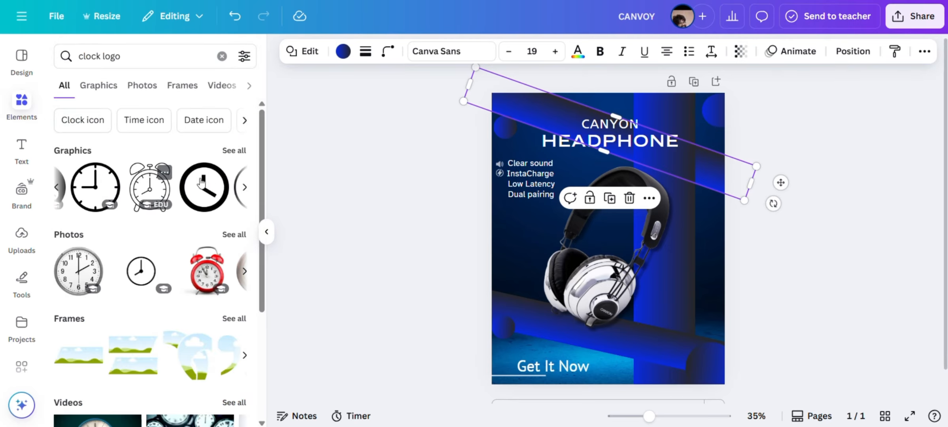
{"action": "left_click", "coordinate": [201, 180]}
{"action": "scroll", "coordinate": [201, 182], "scroll_direction": "right", "scroll_amount": 2}
{"action": "left_click", "coordinate": [183, 185]}
{"action": "left_click_drag", "start_coordinate": [618, 240], "coordinate": [553, 234]}
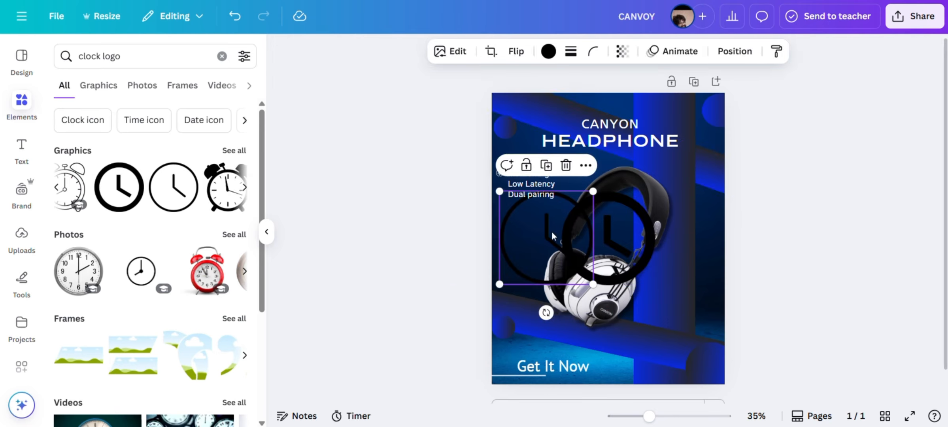
- Delete the thick clock graphic and colour the thin clock white
{"action": "left_click", "coordinate": [629, 198]}
{"action": "left_click", "coordinate": [629, 165]}
{"action": "left_click", "coordinate": [542, 263]}
{"action": "left_click", "coordinate": [549, 52]}
{"action": "left_click", "coordinate": [119, 142]}
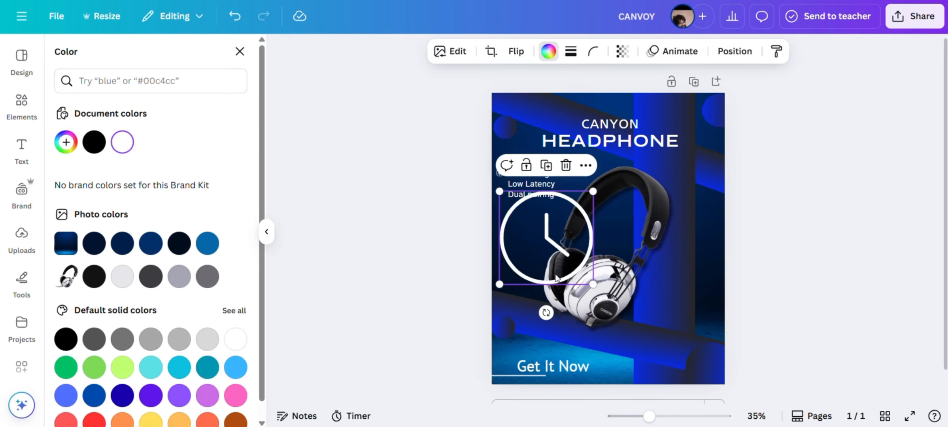
- Shrink the white clock icon to about the text's height and place it just left of "Low Latency"
{"action": "left_click_drag", "start_coordinate": [593, 284], "coordinate": [512, 214]}
{"action": "left_click_drag", "start_coordinate": [498, 186], "coordinate": [500, 184]}
{"action": "left_click_drag", "start_coordinate": [513, 209], "coordinate": [497, 189]}
{"action": "left_click", "coordinate": [535, 237]}
{"action": "left_click", "coordinate": [516, 159]}
{"action": "left_click", "coordinate": [500, 186]}
{"action": "left_click", "coordinate": [500, 184]}
{"action": "left_click", "coordinate": [532, 223]}
{"action": "left_click", "coordinate": [502, 187]}
{"action": "left_click", "coordinate": [523, 239]}
{"action": "left_click", "coordinate": [527, 133]}
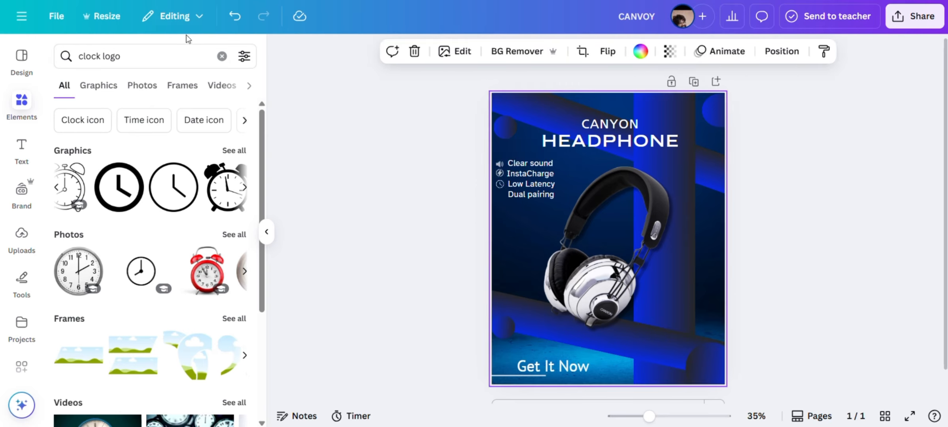
- Search the graphics for "bluetooth logo", add the Bluetooth symbol with three squares beneath it and colour it white
{"action": "type", "text": "bluetooth"}
{"action": "key", "text": "Return"}
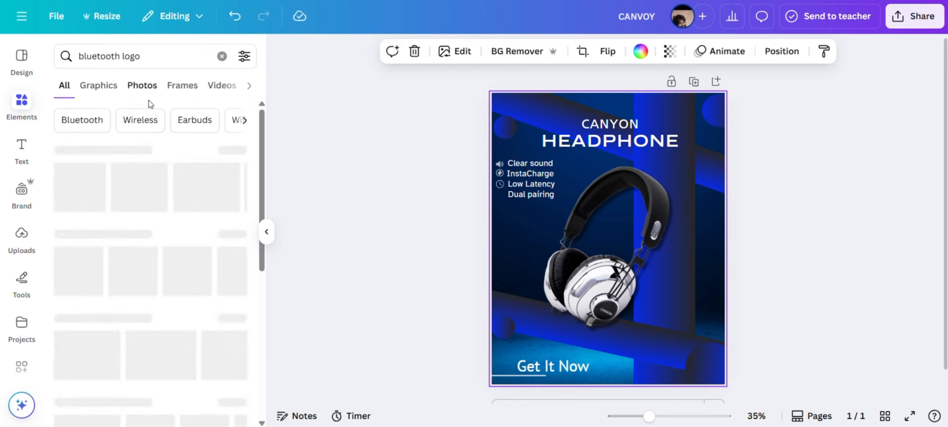
{"action": "left_click", "coordinate": [235, 150]}
{"action": "scroll", "coordinate": [163, 238], "scroll_direction": "down", "scroll_amount": 12}
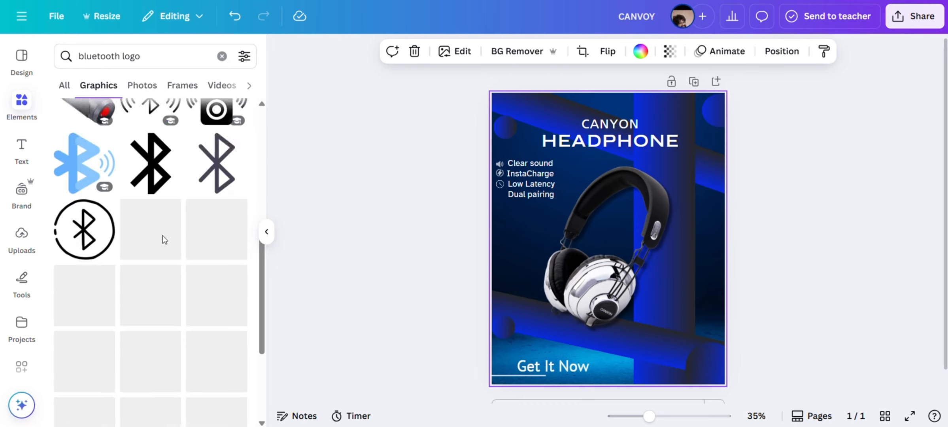
{"action": "left_click", "coordinate": [217, 289]}
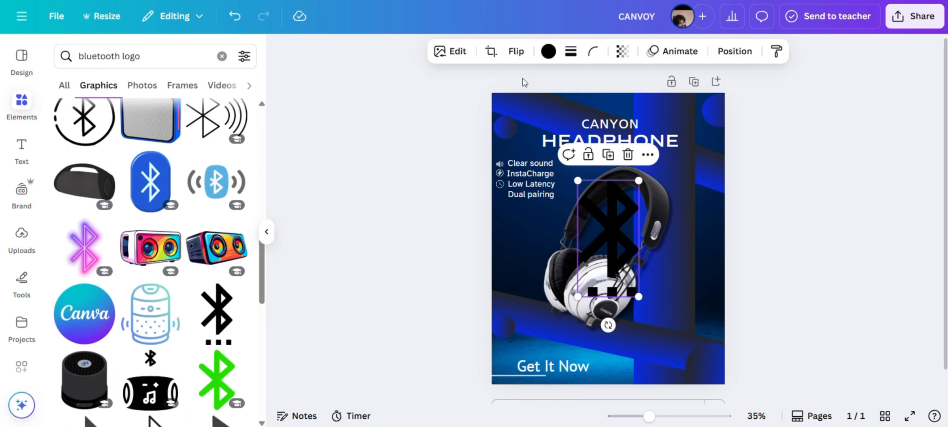
{"action": "left_click", "coordinate": [548, 51]}
{"action": "left_click", "coordinate": [123, 142]}
- Shrink the Bluetooth icon, place it just left of "Dual pairing" and set its transparency to about 74
{"action": "left_click_drag", "start_coordinate": [586, 201], "coordinate": [499, 201]}
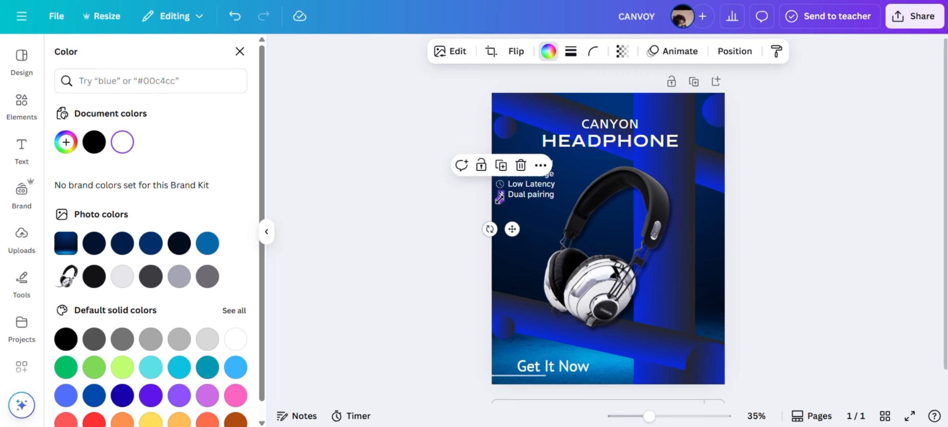
{"action": "left_click", "coordinate": [623, 51]}
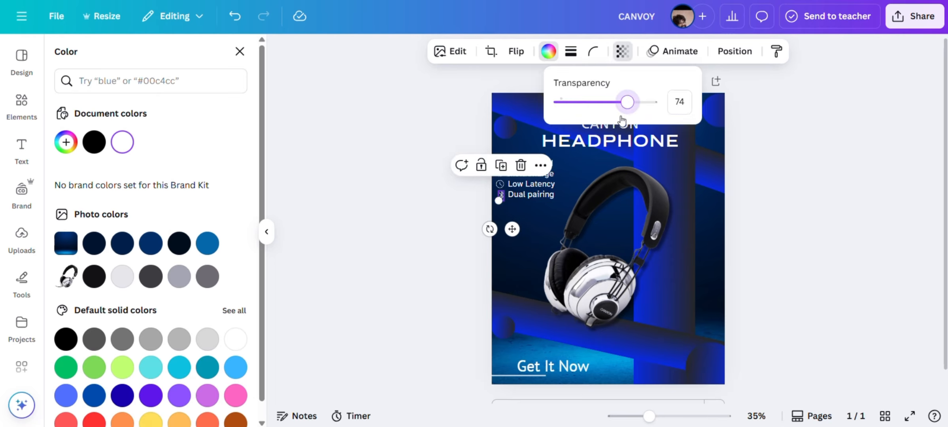
{"action": "left_click", "coordinate": [572, 178]}
- Select the four feature lines together with their icons and shift them slightly right, away from the page edge
{"action": "left_click", "coordinate": [791, 160]}
{"action": "left_click_drag", "start_coordinate": [499, 148], "coordinate": [533, 198]}
{"action": "left_click", "coordinate": [766, 174]}
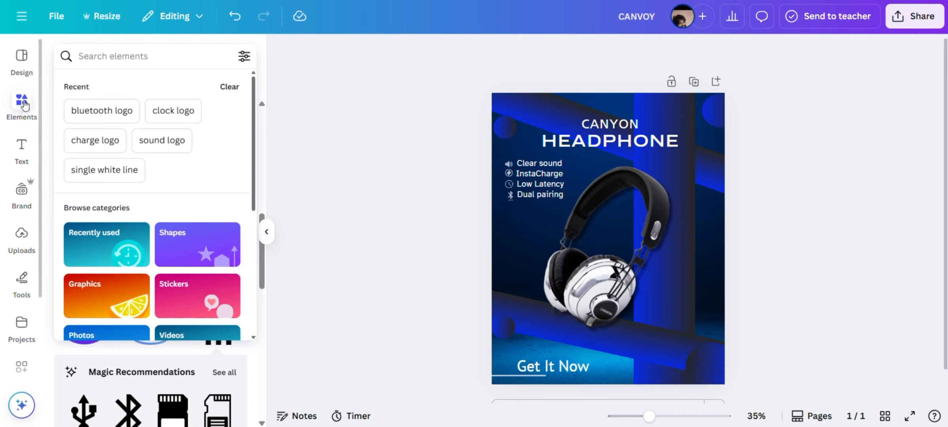
- Search the elements for "arrow", add the Arrow shape over the headphone and shorten it from its tail end
{"action": "type", "text": "arrow"}
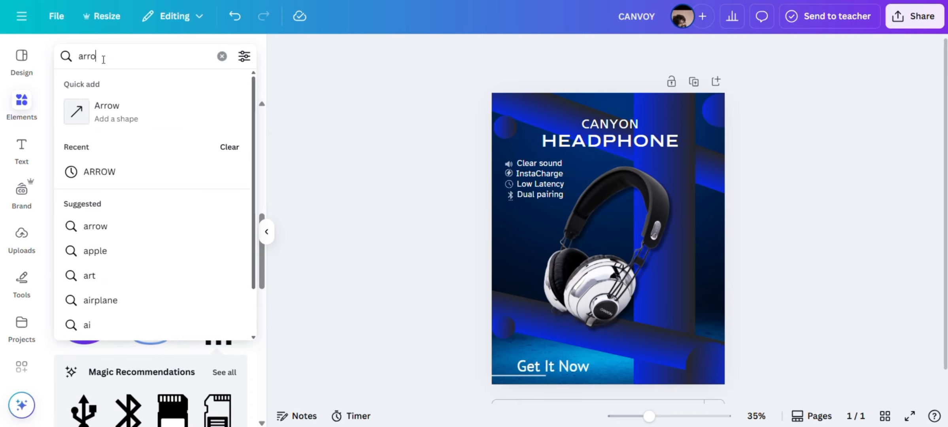
{"action": "left_click", "coordinate": [76, 112]}
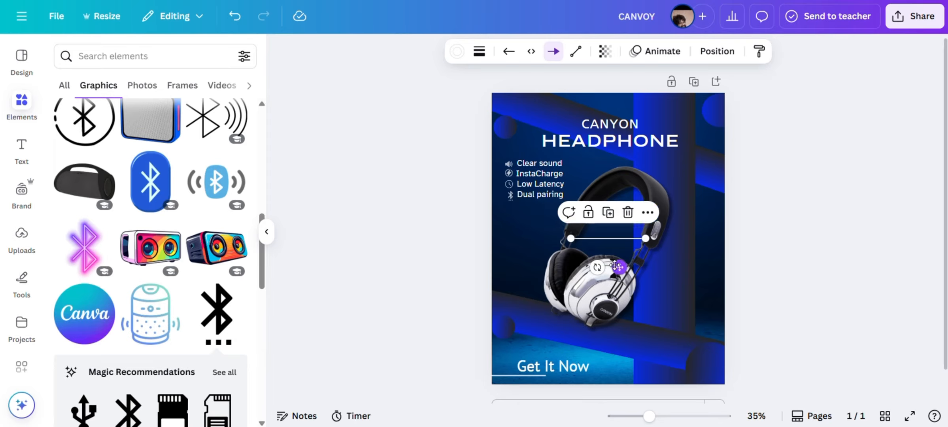
{"action": "left_click", "coordinate": [603, 256]}
{"action": "left_click", "coordinate": [573, 238]}
{"action": "left_click_drag", "start_coordinate": [571, 239], "coordinate": [596, 235]}
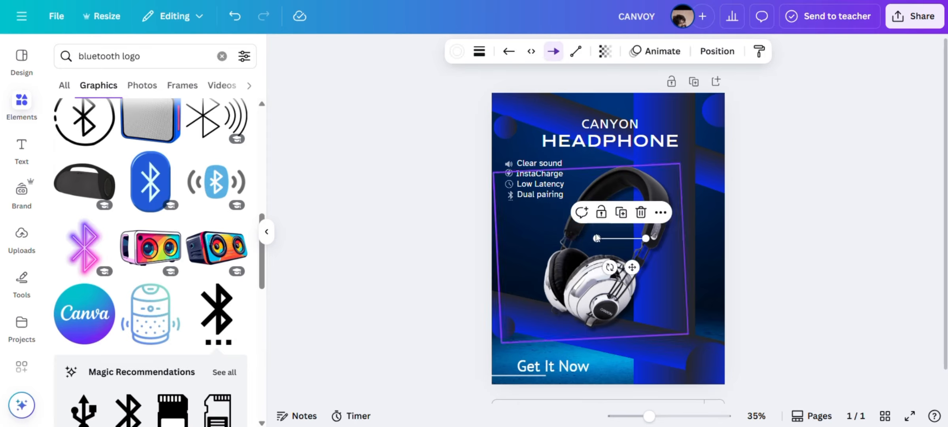
{"action": "left_click", "coordinate": [862, 161]}
- Add a circle from the basic shapes and colour it white
{"action": "scroll", "coordinate": [169, 254], "scroll_direction": "down", "scroll_amount": 5}
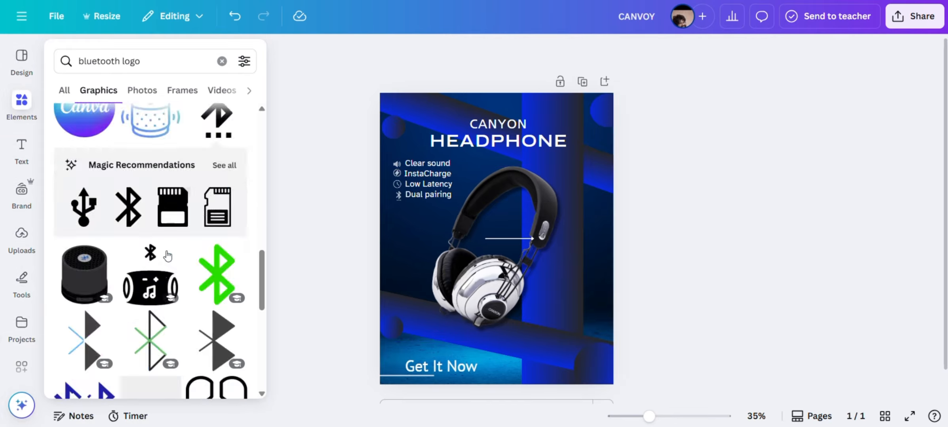
{"action": "scroll", "coordinate": [197, 178], "scroll_direction": "up", "scroll_amount": 8}
{"action": "left_click", "coordinate": [221, 62]}
{"action": "scroll", "coordinate": [144, 236], "scroll_direction": "down", "scroll_amount": 10}
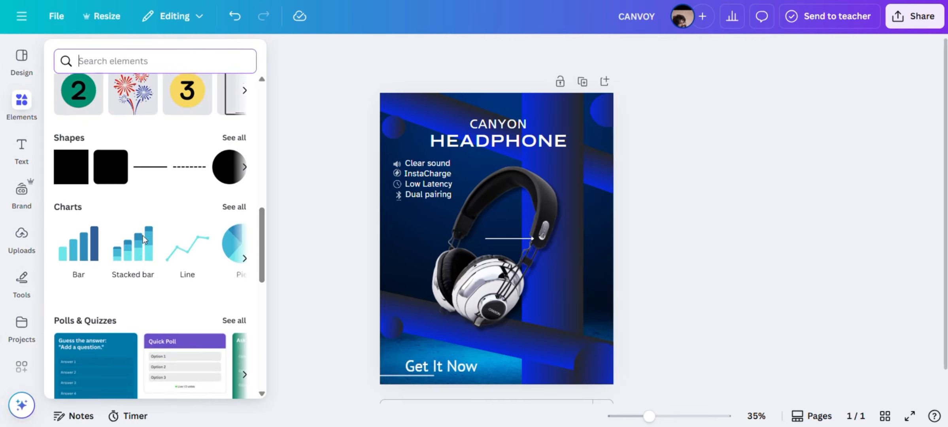
{"action": "scroll", "coordinate": [159, 162], "scroll_direction": "right", "scroll_amount": 2}
{"action": "left_click", "coordinate": [168, 163]}
{"action": "left_click", "coordinate": [223, 54]}
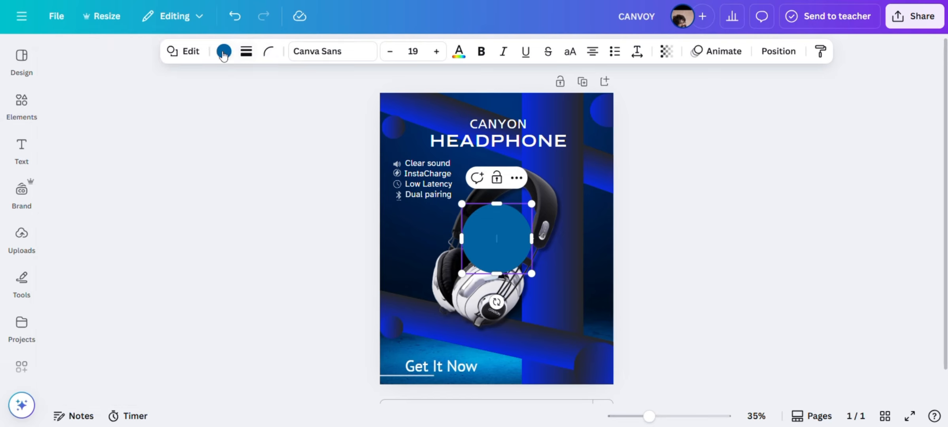
{"action": "left_click", "coordinate": [224, 52]}
{"action": "left_click", "coordinate": [178, 176]}
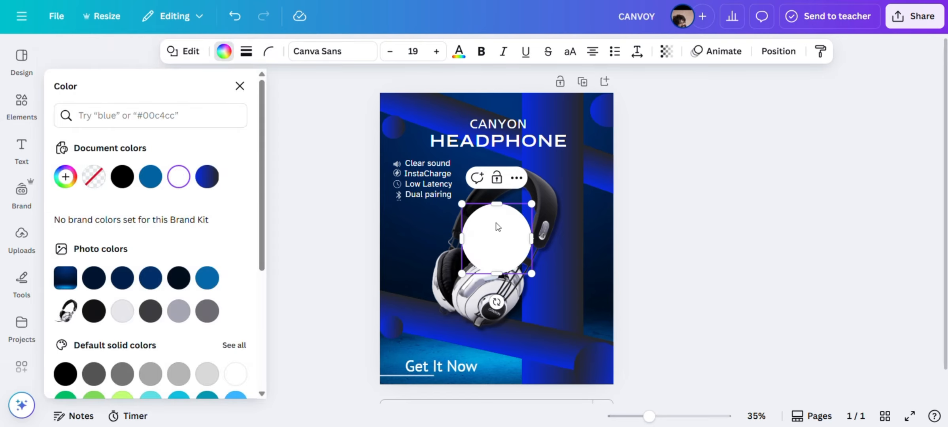
- Shrink the white circle to a tiny dot and place it on the inner padding of the headband
{"action": "left_click_drag", "start_coordinate": [532, 205], "coordinate": [480, 240]}
{"action": "left_click", "coordinate": [494, 220]}
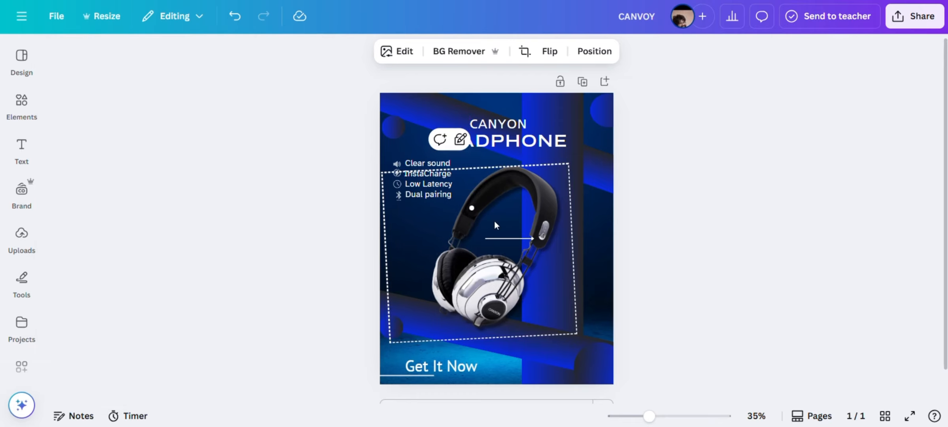
{"action": "scroll", "coordinate": [474, 203], "scroll_direction": "up", "scroll_amount": 5}
{"action": "left_click", "coordinate": [420, 217]}
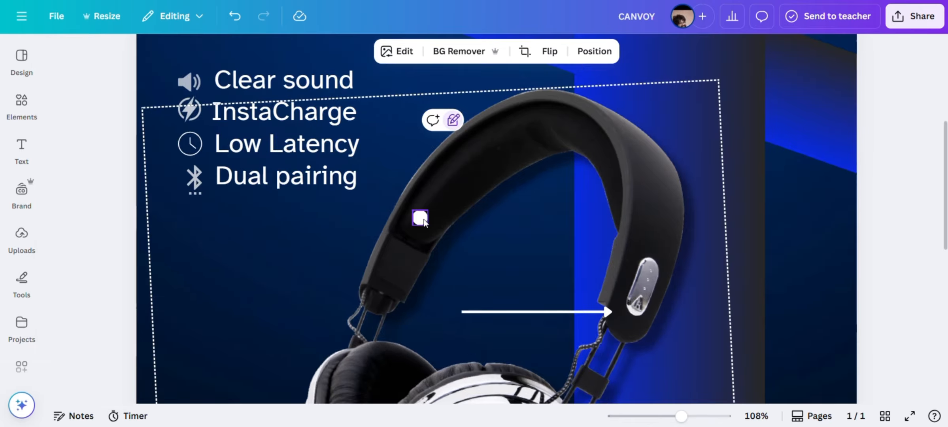
{"action": "left_click_drag", "start_coordinate": [426, 224], "coordinate": [419, 217]}
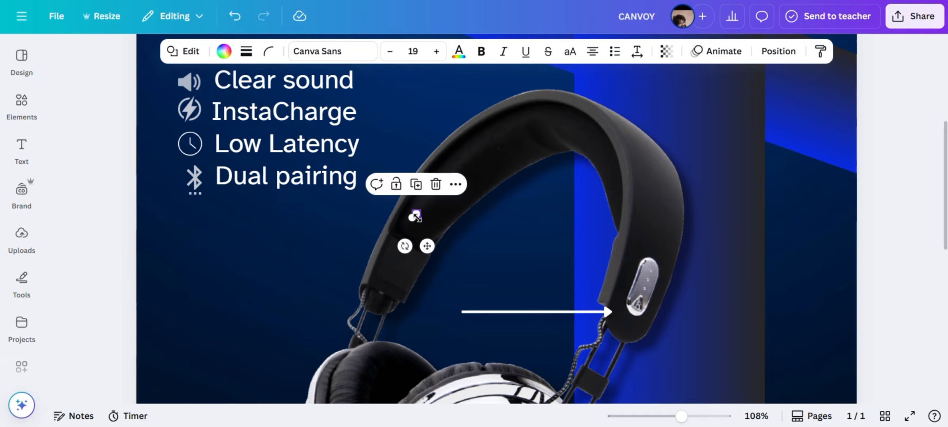
- Tilt and shorten the white arrow, and attach it to the headband dot so it points out to the lower left
{"action": "left_click", "coordinate": [504, 283]}
{"action": "left_click", "coordinate": [514, 309]}
{"action": "mouse_move", "coordinate": [525, 342]}
{"action": "left_mouse_down"}
{"action": "mouse_move", "coordinate": [511, 330]}
{"action": "mouse_move", "coordinate": [533, 343]}
{"action": "left_mouse_up"}
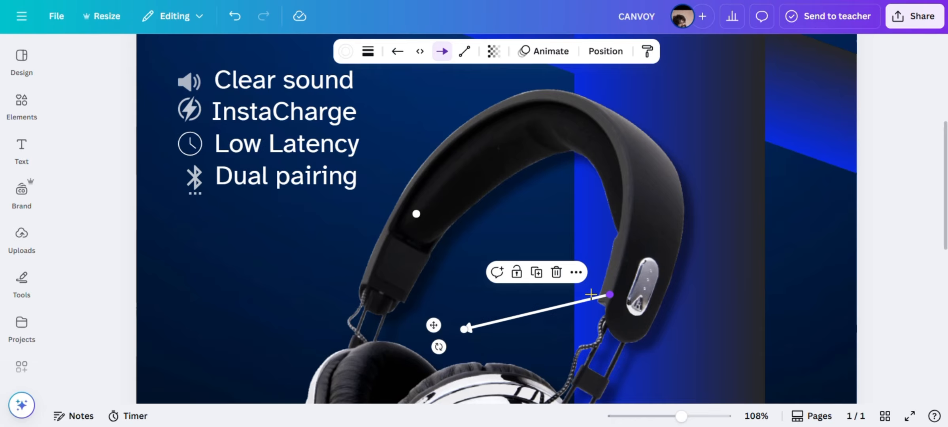
{"action": "left_click_drag", "start_coordinate": [591, 294], "coordinate": [506, 312]}
{"action": "left_click_drag", "start_coordinate": [433, 326], "coordinate": [324, 228]}
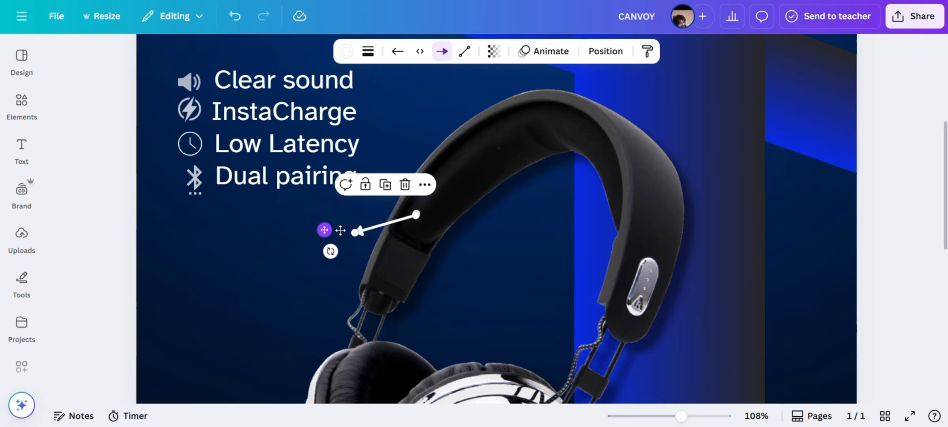
{"action": "left_click", "coordinate": [565, 277]}
- Select the dot and arrow together, duplicate them and place the copy on the black ear cushion
{"action": "scroll", "coordinate": [565, 277], "scroll_direction": "down", "scroll_amount": 4}
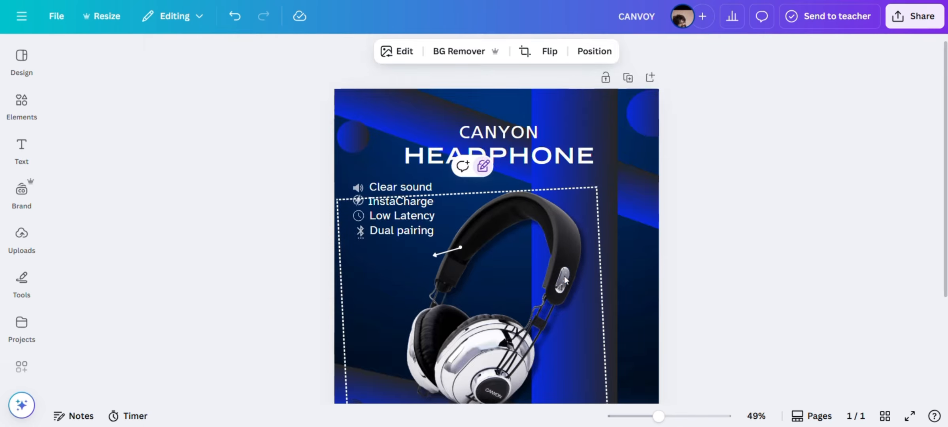
{"action": "scroll", "coordinate": [565, 276], "scroll_direction": "down", "scroll_amount": 4}
{"action": "scroll", "coordinate": [569, 255], "scroll_direction": "up", "scroll_amount": 3}
{"action": "scroll", "coordinate": [569, 255], "scroll_direction": "down", "scroll_amount": 1}
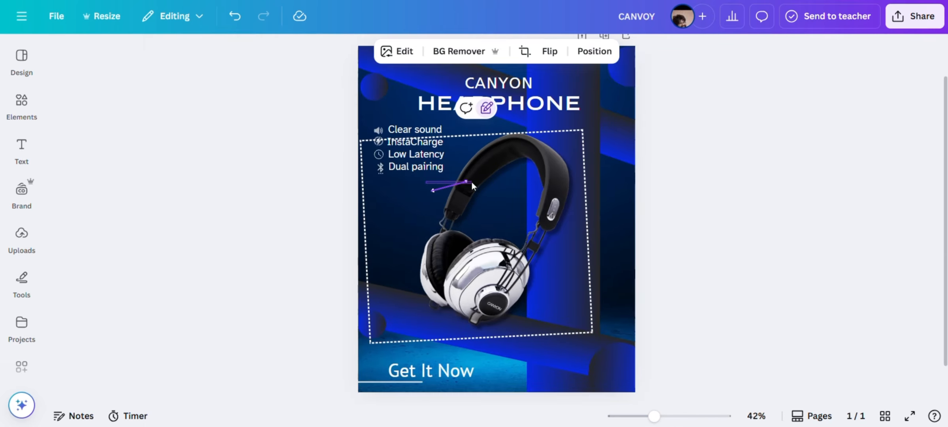
{"action": "left_click", "coordinate": [471, 181]}
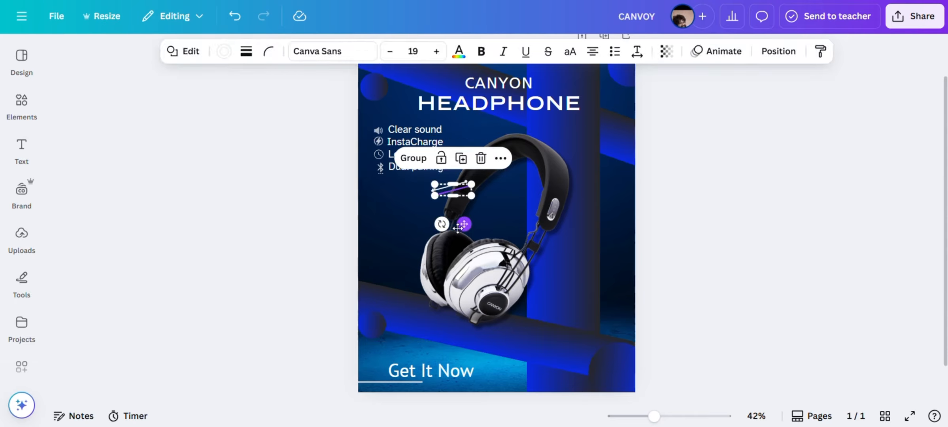
{"action": "left_click_drag", "start_coordinate": [458, 227], "coordinate": [436, 299]}
- Duplicate the dot-and-arrow pointer for the outer headband, pointing upper right, and for the CANYON ear cup, pointing right
{"action": "left_click", "coordinate": [439, 229]}
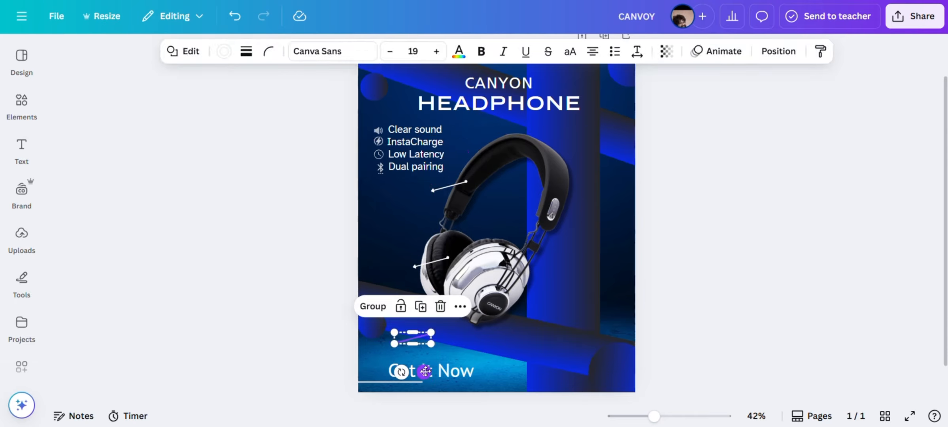
{"action": "left_click_drag", "start_coordinate": [425, 371], "coordinate": [518, 152]}
{"action": "left_click", "coordinate": [574, 113]}
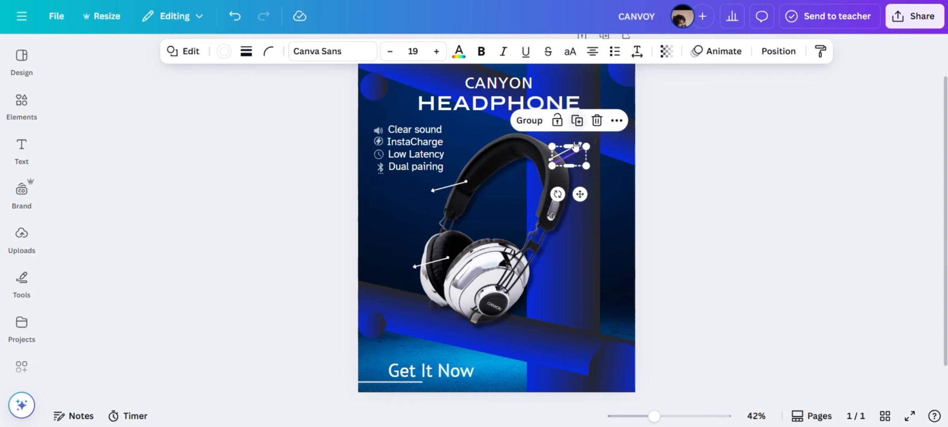
{"action": "left_click_drag", "start_coordinate": [580, 194], "coordinate": [502, 341]}
- Add a body text reading "SOFTPAD" at size 15 and place it at the tip of the inner headband arrow
{"action": "left_click", "coordinate": [21, 151]}
{"action": "left_click", "coordinate": [139, 254]}
{"action": "type", "text": "SOFTPAD"}
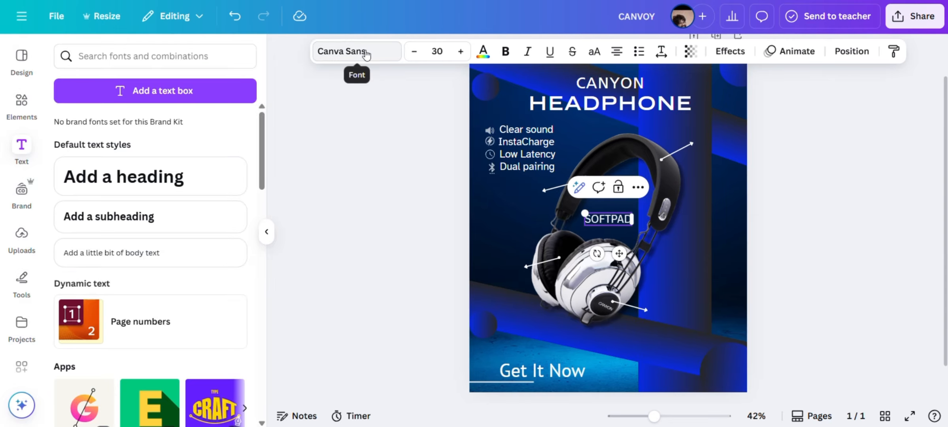
{"action": "left_click", "coordinate": [437, 51]}
{"action": "type", "text": "15"}
{"action": "key", "text": "Return"}
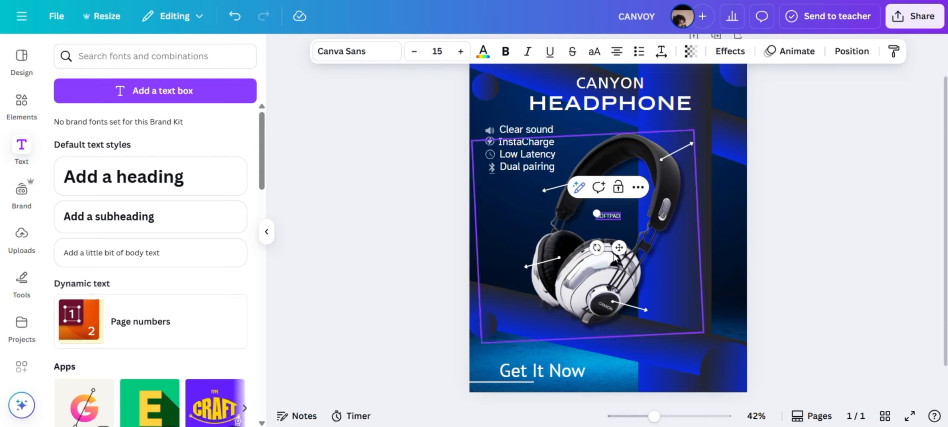
{"action": "left_click_drag", "start_coordinate": [619, 247], "coordinate": [542, 225]}
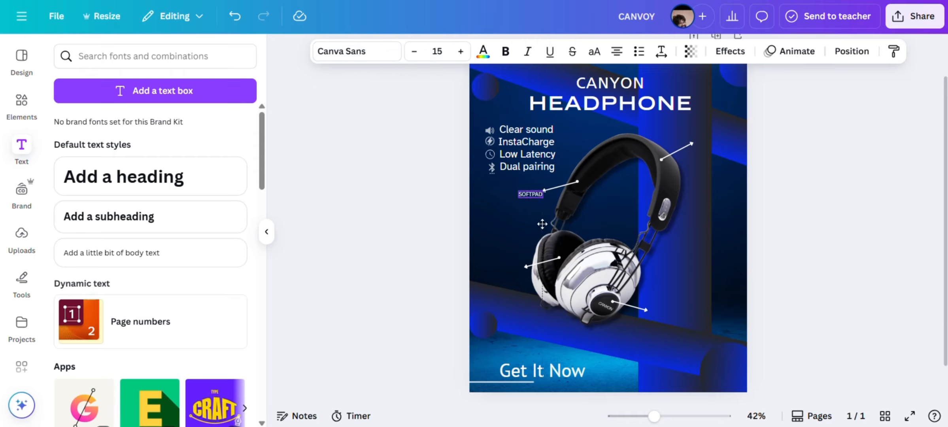
{"action": "left_click", "coordinate": [596, 222]}
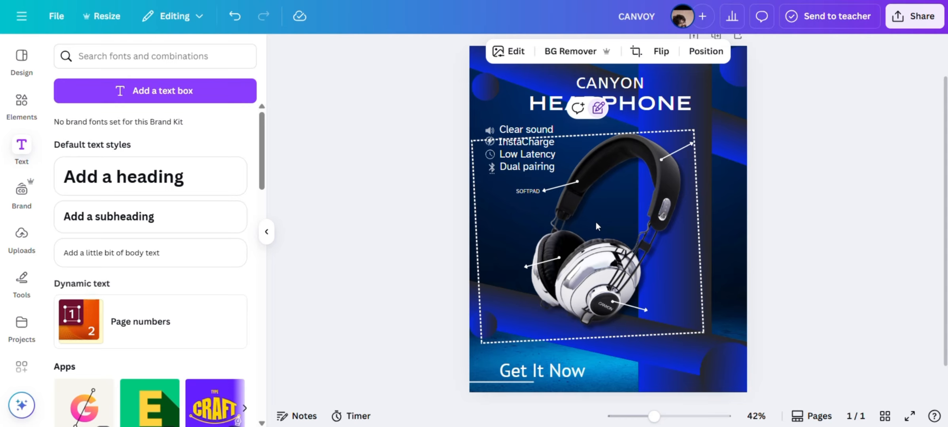
- Duplicate the "SOFTPAD" label to the tip of the outer headband arrow and change its text to "LONG LIFE BATTERY" on two lines
{"action": "left_click", "coordinate": [533, 189]}
{"action": "left_click", "coordinate": [538, 162]}
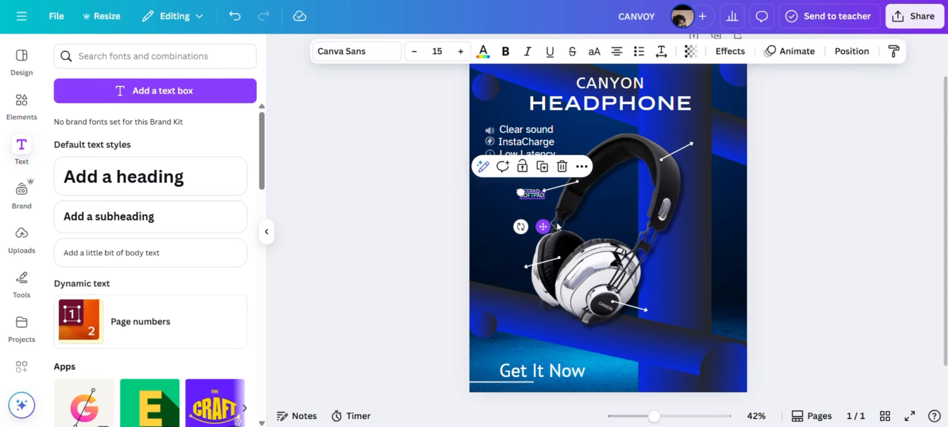
{"action": "left_click_drag", "start_coordinate": [557, 224], "coordinate": [718, 171]}
{"action": "double_click", "coordinate": [708, 139]}
{"action": "type", "text": "LONG LI"}
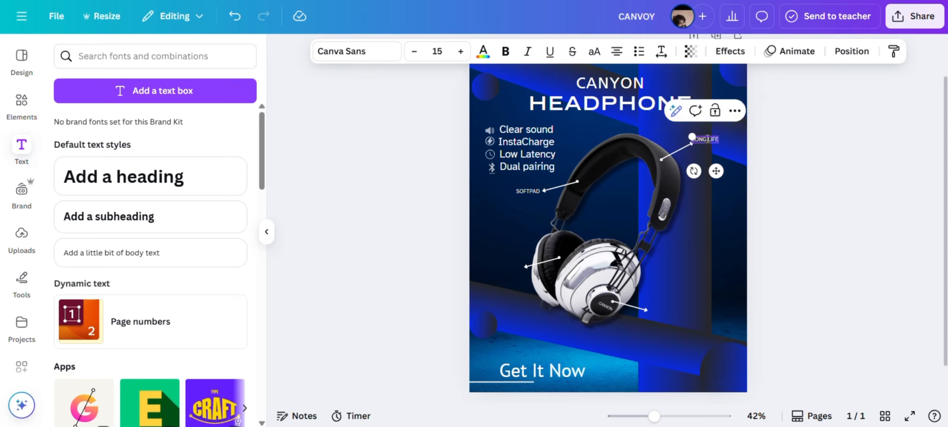
{"action": "type", "text": "FE"}
{"action": "key", "text": "Return"}
{"action": "left_click", "coordinate": [743, 154]}
{"action": "left_click", "coordinate": [706, 144]}
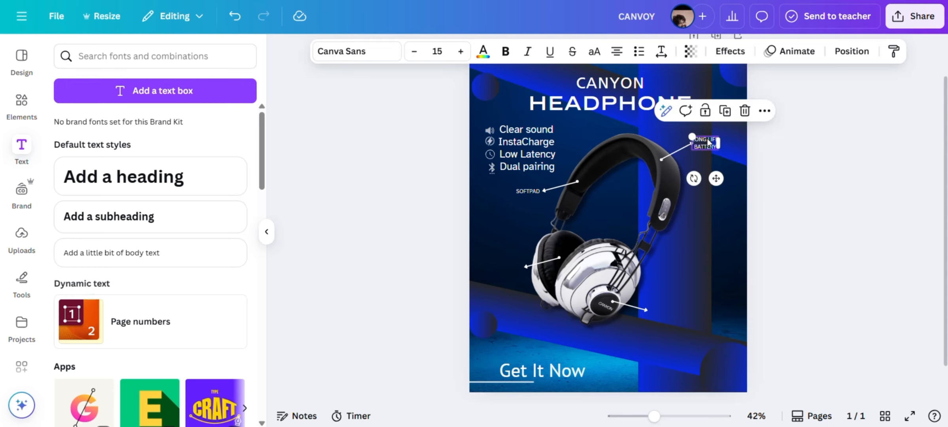
- Duplicate the "LONG LIFE BATTERY" label twice, placing one copy at the ear cushion arrow and one at the CANYON ear cup arrow
{"action": "left_click", "coordinate": [716, 111]}
{"action": "left_click_drag", "start_coordinate": [718, 182], "coordinate": [522, 303]}
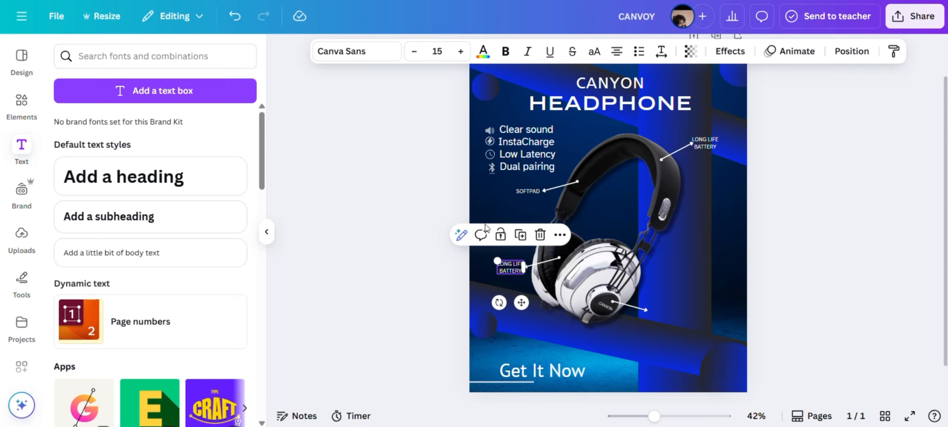
{"action": "left_click", "coordinate": [520, 235]}
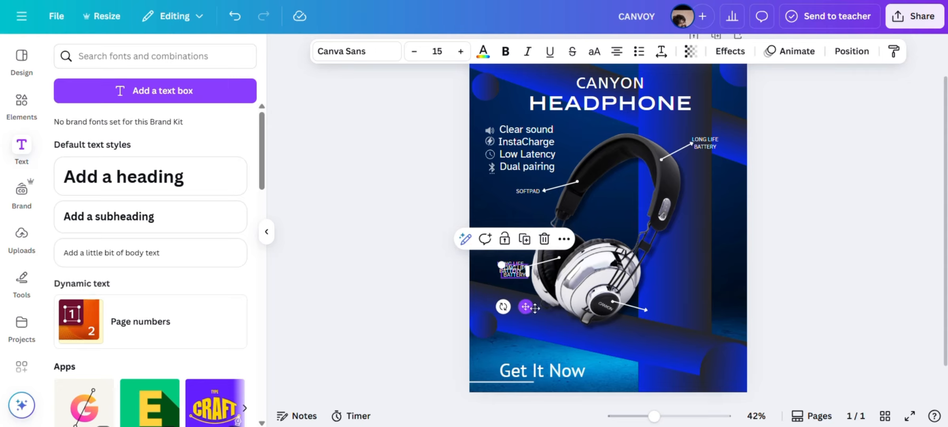
{"action": "left_click_drag", "start_coordinate": [535, 308], "coordinate": [676, 345]}
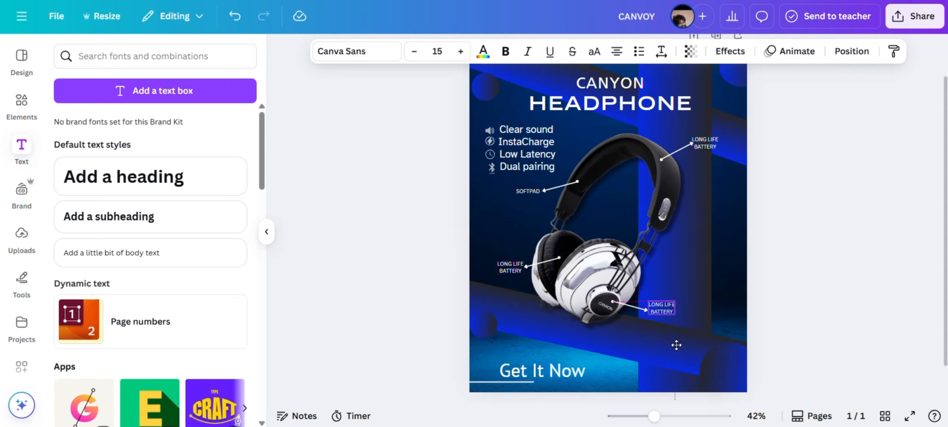
- Change the ear cushion label's text to "HIGH QUALITY SOUND", with "SOUND" on a second line
{"action": "double_click", "coordinate": [511, 267]}
{"action": "type", "text": "HIGH QUALITY"}
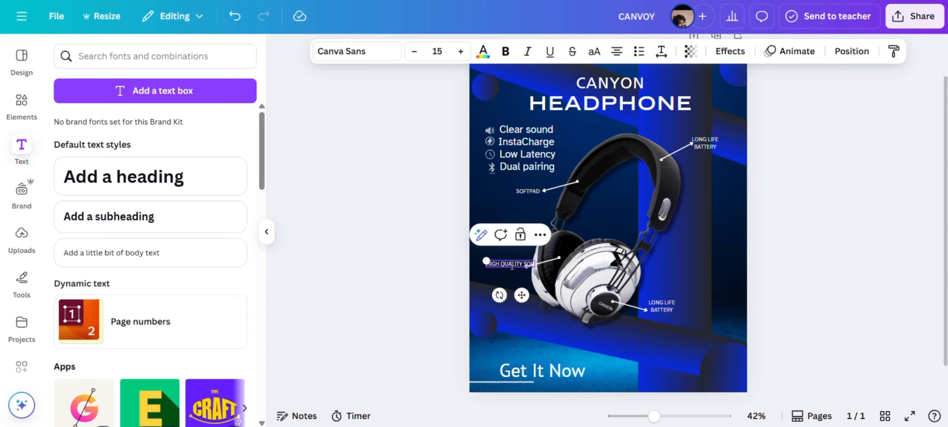
{"action": "key", "text": "Return"}
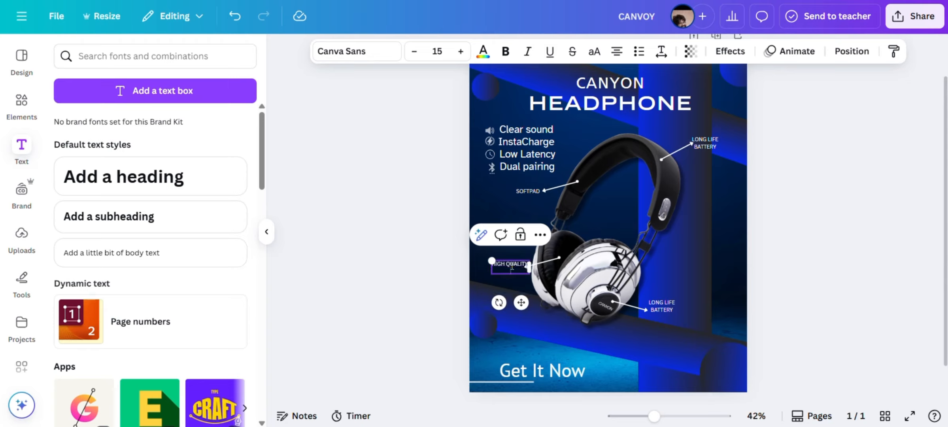
{"action": "type", "text": "SOUND"}
- Change the CANYON ear cup label's text to "CLEAR BASE" on one line and place it at the arrow tip
{"action": "double_click", "coordinate": [662, 310]}
{"action": "type", "text": "CLEAR BASS"}
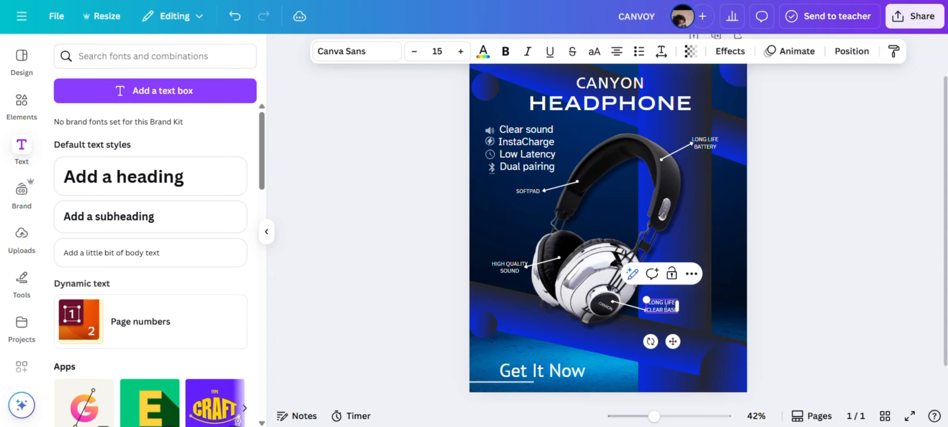
{"action": "triple_click", "coordinate": [664, 304]}
{"action": "key", "text": "BackSpace"}
{"action": "left_click_drag", "start_coordinate": [675, 335], "coordinate": [682, 345]}
{"action": "left_click", "coordinate": [737, 256]}
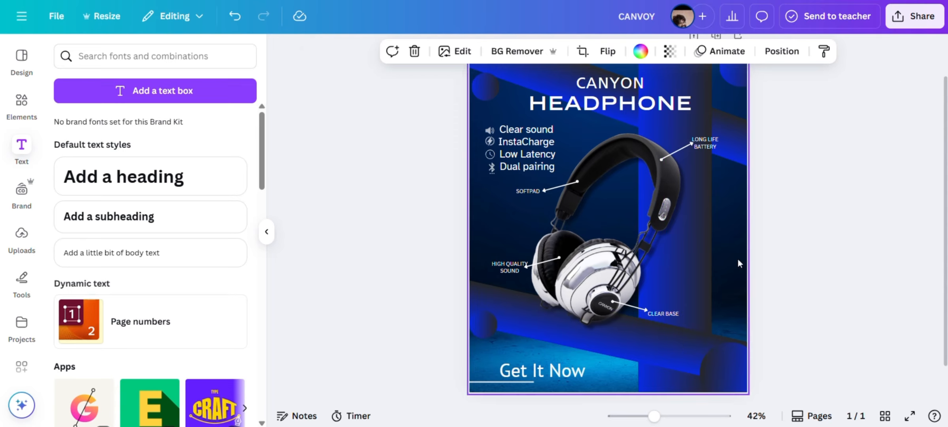
- Move the "HIGH QUALITY SOUND" label slightly lower and rotate the "CLEAR BASE" label slightly
{"action": "left_click", "coordinate": [511, 267]}
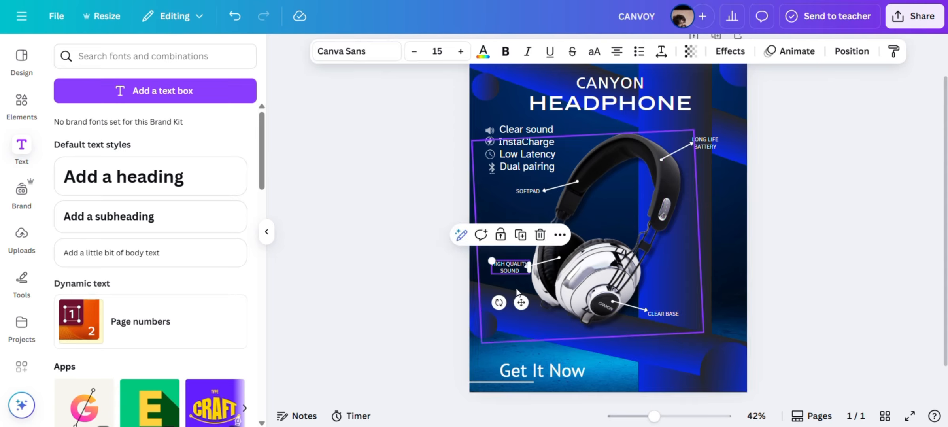
{"action": "left_click_drag", "start_coordinate": [524, 306], "coordinate": [521, 313]}
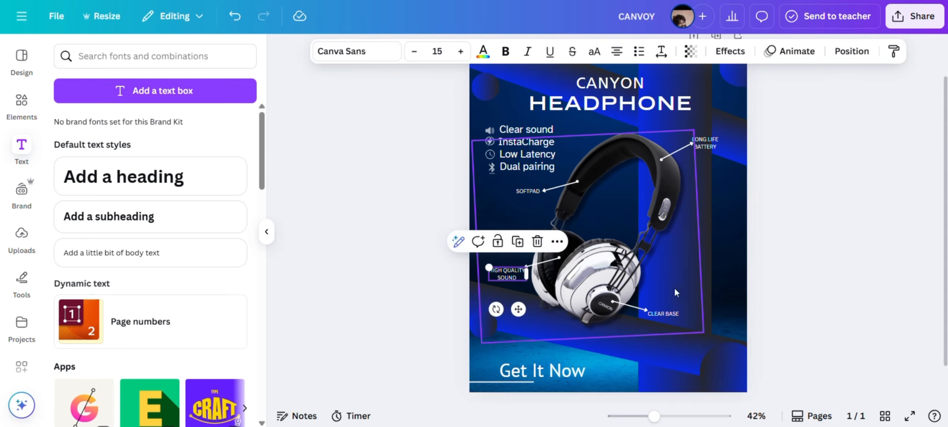
{"action": "left_click", "coordinate": [664, 311]}
{"action": "left_click_drag", "start_coordinate": [674, 346], "coordinate": [653, 344]}
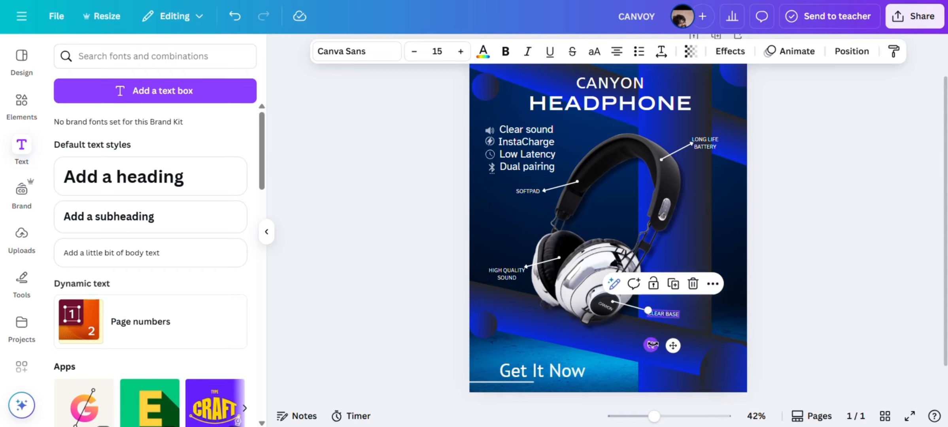
{"action": "left_click", "coordinate": [760, 295]}
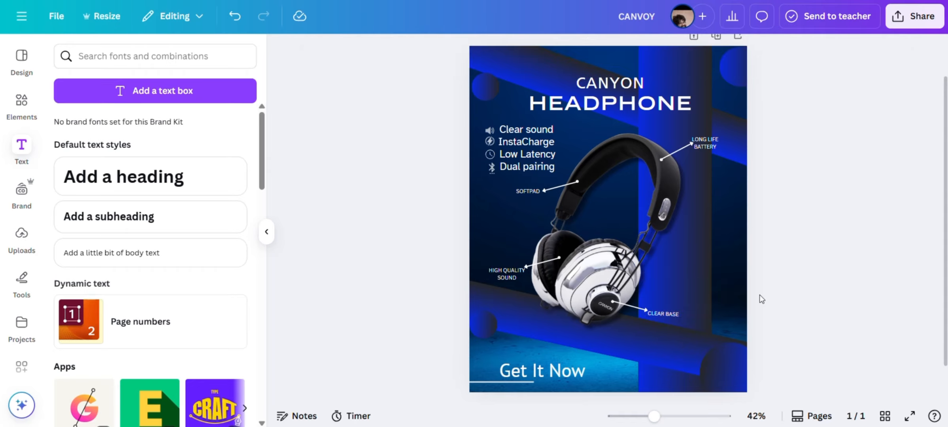
- Duplicate the "CLEAR BASE" label to the poster's lower right corner and change its text to "CALL -" followed by the phone number
{"action": "left_click", "coordinate": [664, 313]}
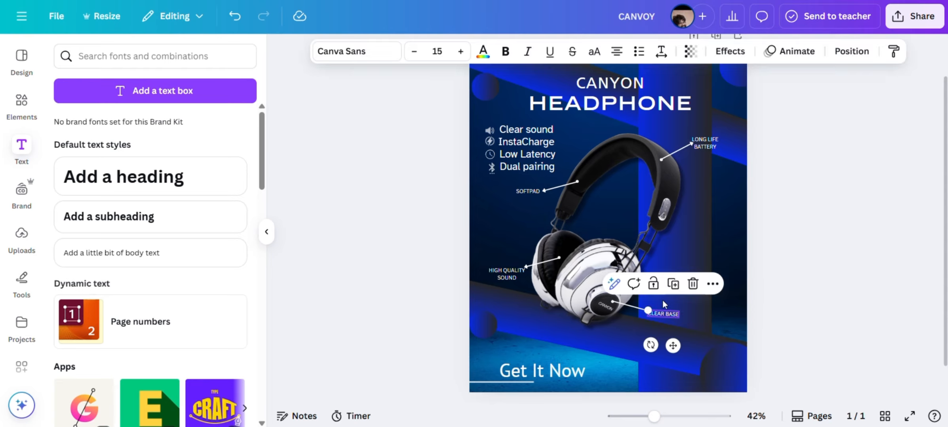
{"action": "left_click", "coordinate": [678, 287]}
{"action": "left_click_drag", "start_coordinate": [678, 349], "coordinate": [690, 395]}
{"action": "left_click", "coordinate": [678, 363]}
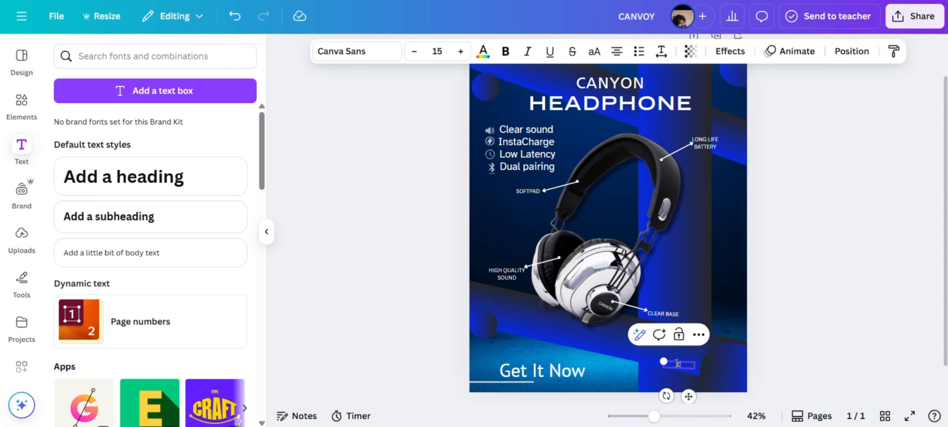
{"action": "type", "text": "CALL -"}
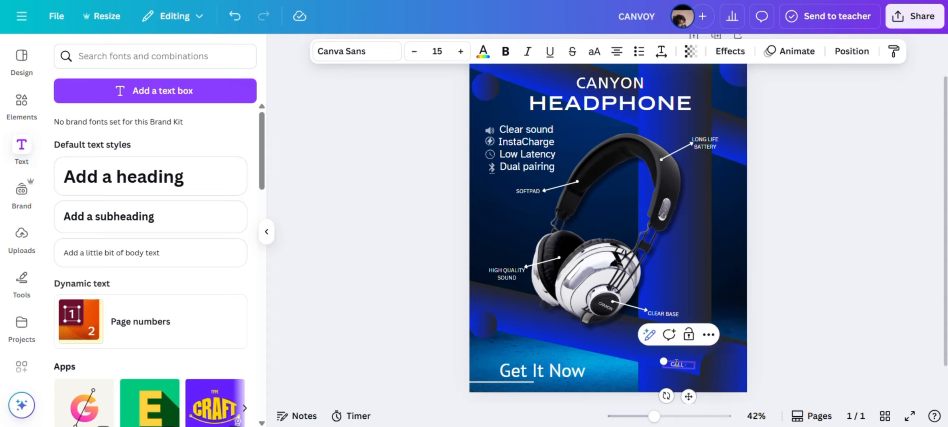
{"action": "type", "text": "123 456"}
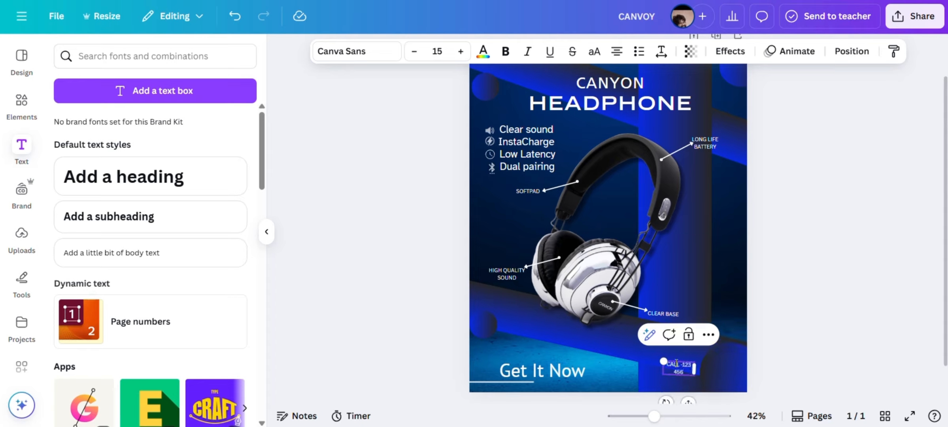
{"action": "key", "text": "BackSpace"}
{"action": "key", "text": "BackSpace"}
{"action": "key", "text": "BackSpace"}
{"action": "key", "text": "BackSpace"}
{"action": "type", "text": "45"}
- Widen the phone label's text box so it fits on one line and set its font size to 17
{"action": "left_click_drag", "start_coordinate": [703, 368], "coordinate": [718, 362]}
{"action": "left_click", "coordinate": [462, 52]}
{"action": "left_click", "coordinate": [461, 52]}
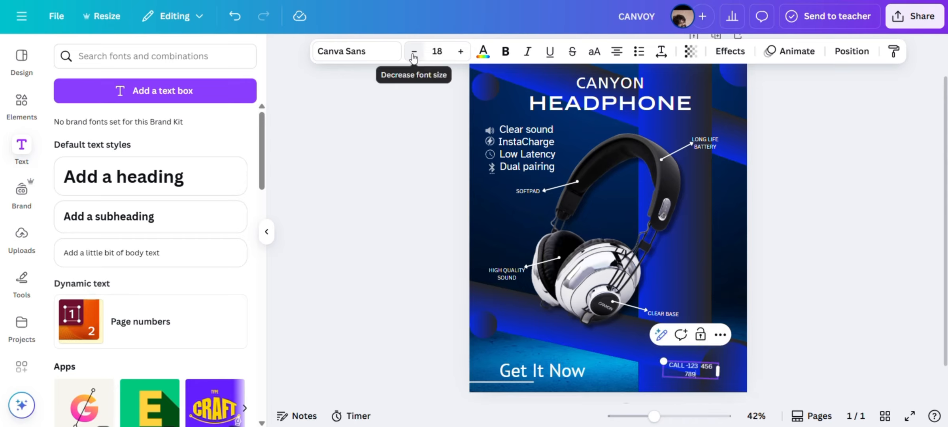
{"action": "left_click", "coordinate": [506, 52]}
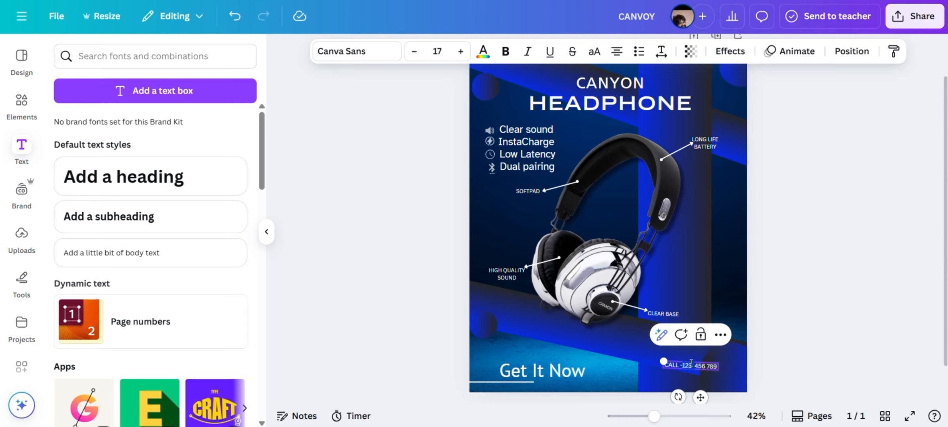
{"action": "left_click", "coordinate": [803, 364]}
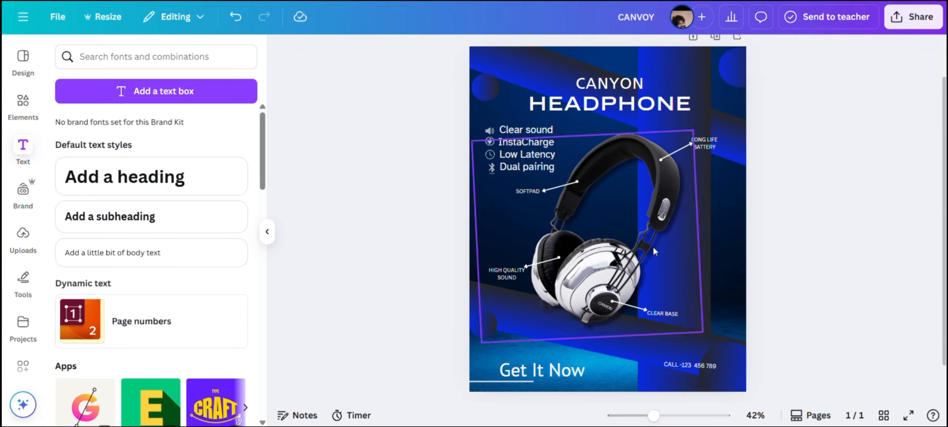
- Delete the phone number label from the poster's lower right corner
{"action": "left_click", "coordinate": [695, 369]}
{"action": "key", "text": "Delete"}
{"action": "left_click", "coordinate": [676, 324]}
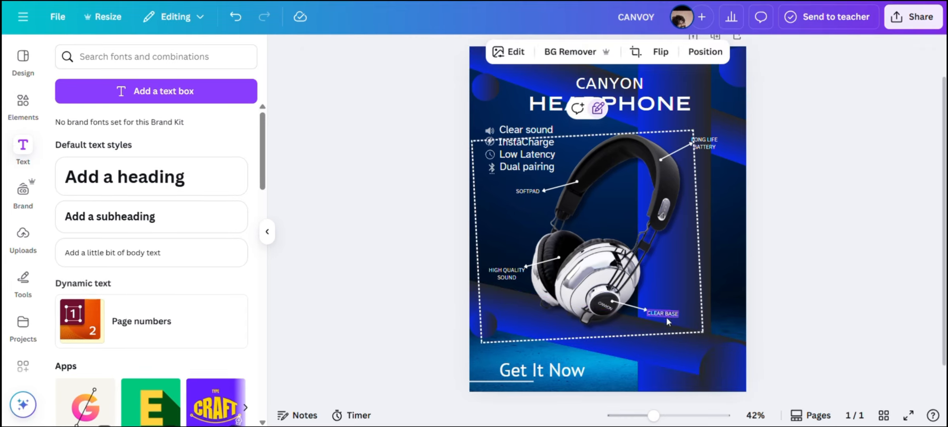
- Move the "CLEAR BASE" label to the poster's lower right corner and rotate it level
{"action": "left_click", "coordinate": [667, 314]}
{"action": "left_click_drag", "start_coordinate": [674, 348], "coordinate": [682, 366]}
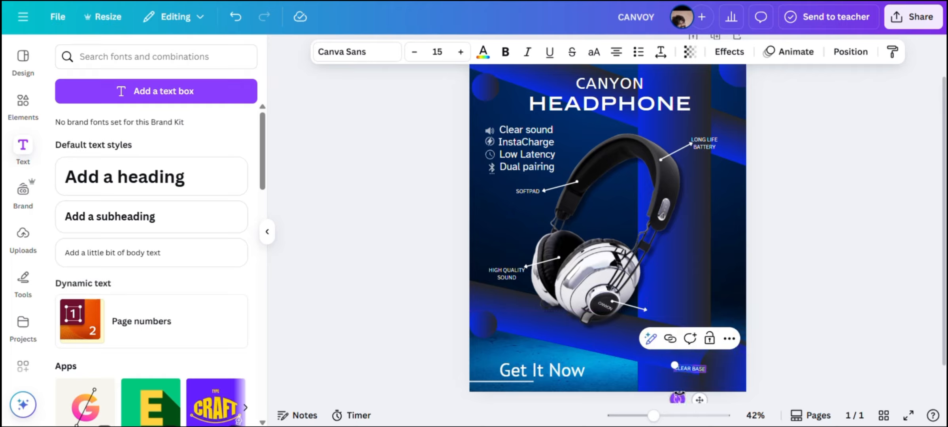
{"action": "left_click_drag", "start_coordinate": [680, 394], "coordinate": [681, 394]}
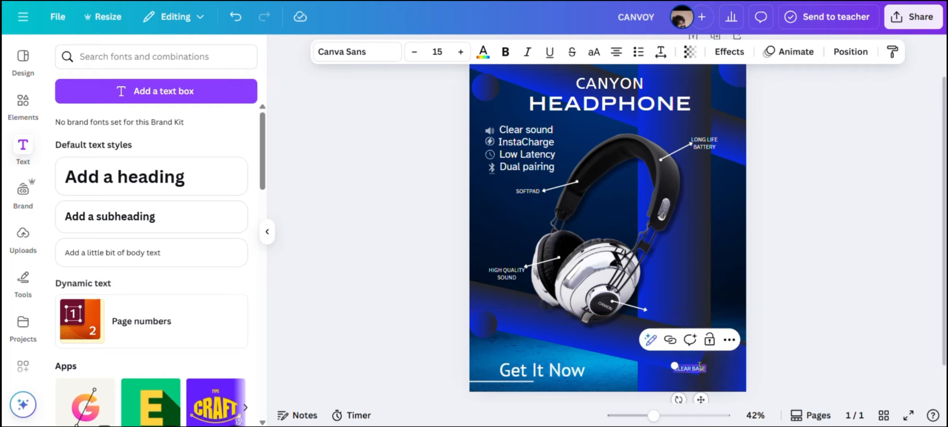
- Replace the lower right label's text with "CALL:" and the phone number, and move it slightly higher
{"action": "left_click_drag", "start_coordinate": [700, 364], "coordinate": [698, 365]}
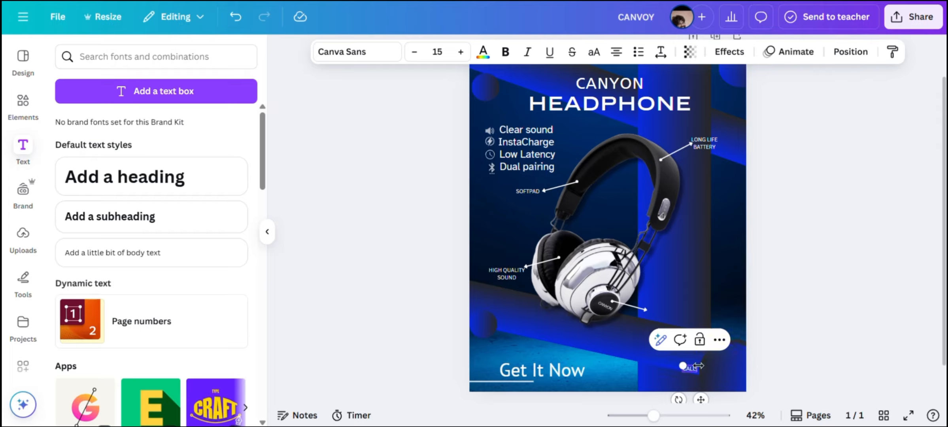
{"action": "type", "text": "CALL:123 456 789"}
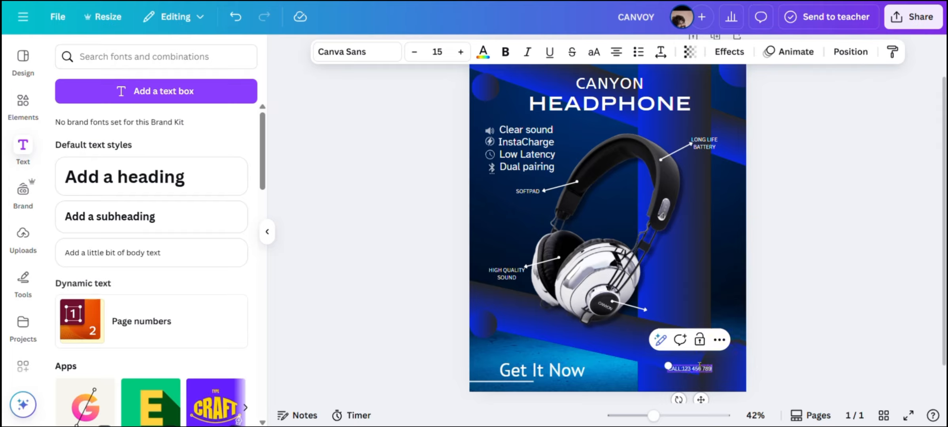
{"action": "left_click_drag", "start_coordinate": [696, 394], "coordinate": [701, 384]}
{"action": "left_click", "coordinate": [745, 355]}
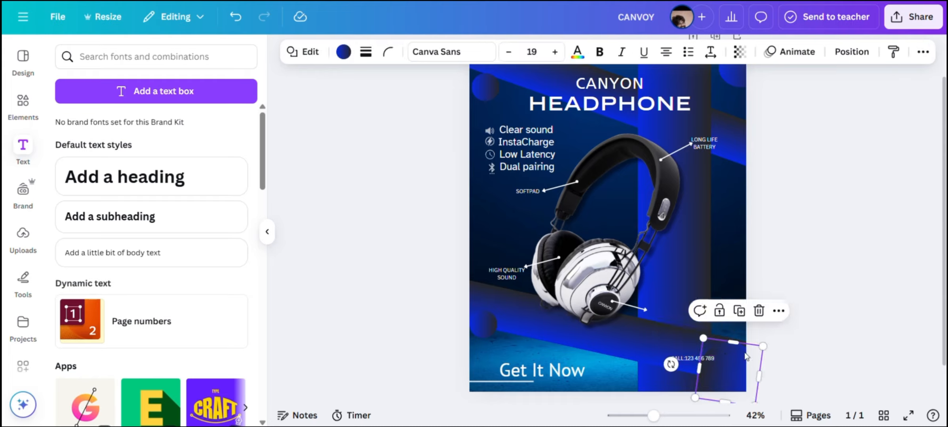
- Set the "CALL:" label's font size to 17
{"action": "left_click", "coordinate": [695, 361]}
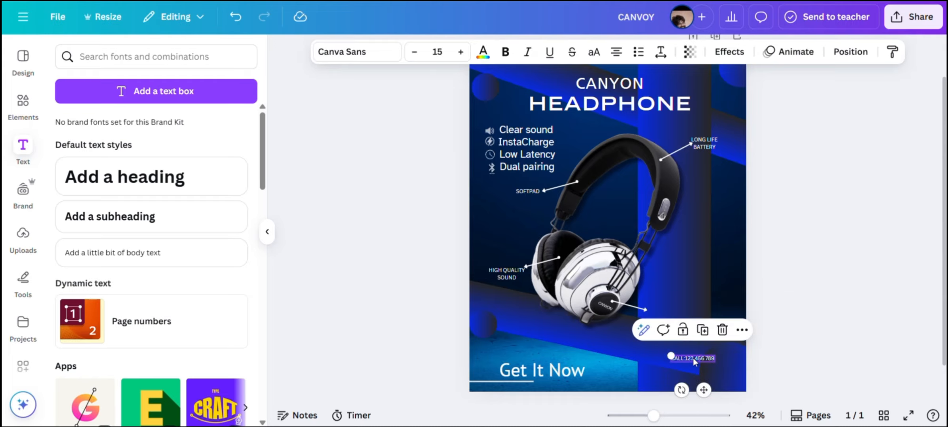
{"action": "left_click", "coordinate": [461, 52]}
{"action": "left_click", "coordinate": [461, 52]}
{"action": "left_click", "coordinate": [461, 52]}
{"action": "left_click", "coordinate": [416, 52]}
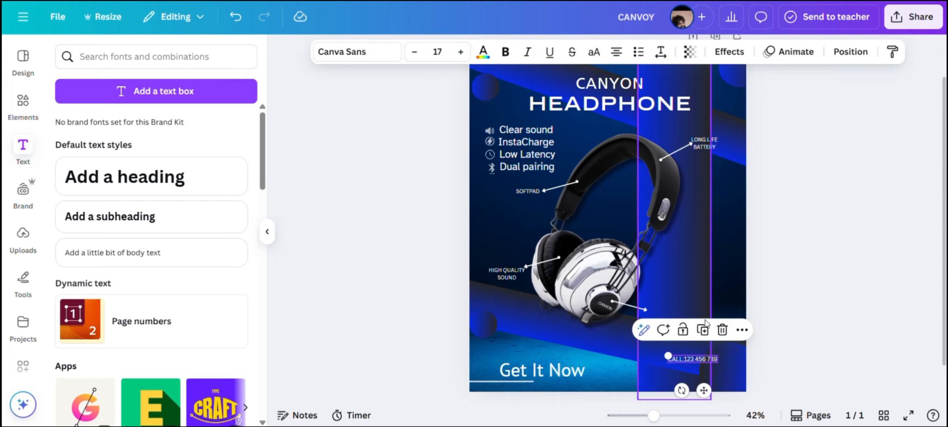
{"action": "left_click_drag", "start_coordinate": [751, 380], "coordinate": [744, 383]}
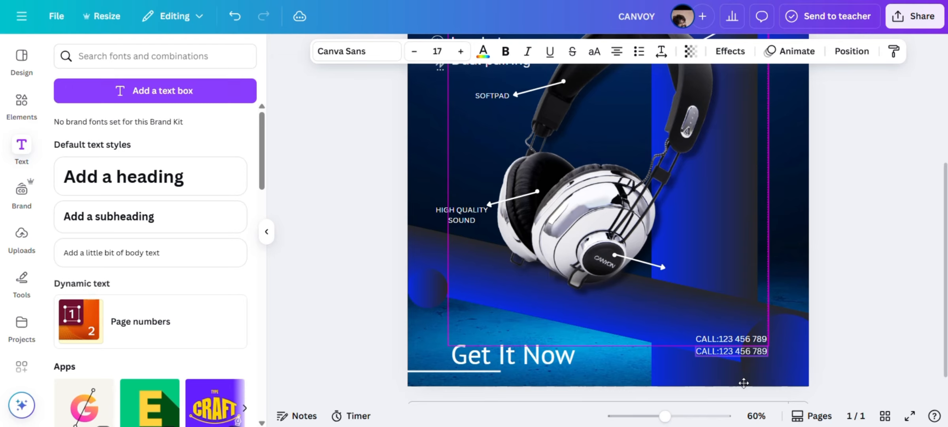
{"action": "double_click", "coordinate": [730, 351]}
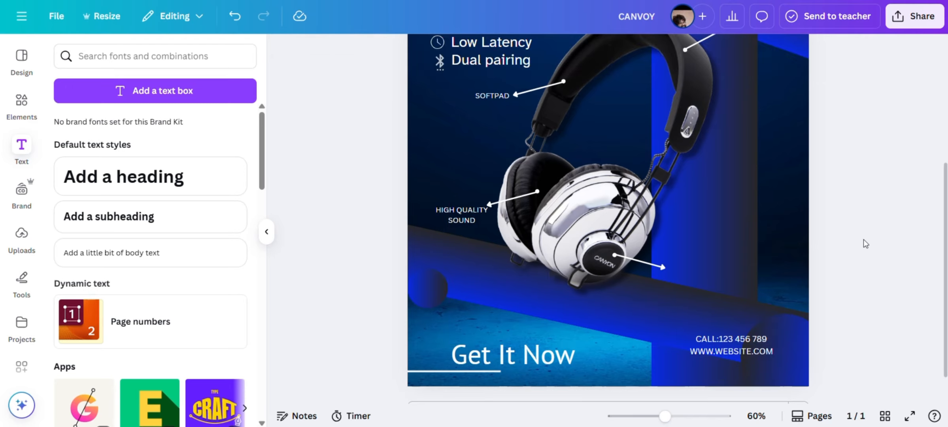
{"action": "scroll", "coordinate": [864, 240], "scroll_direction": "down", "scroll_amount": 5}
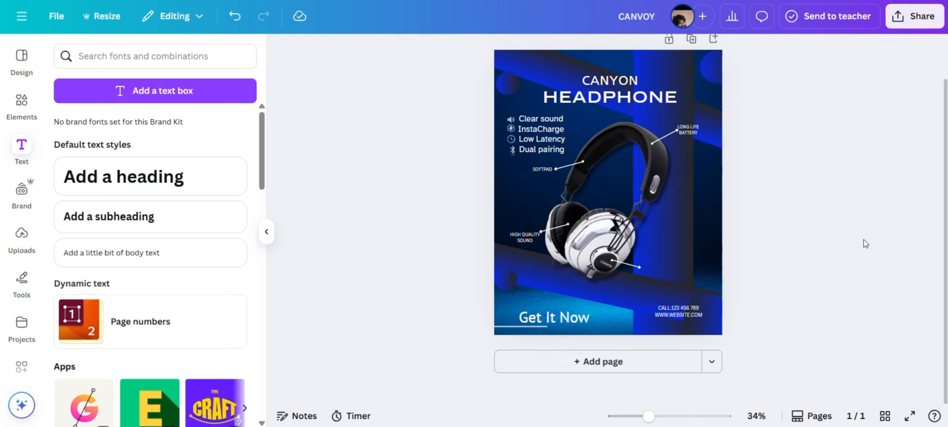
- Search elements for "instagram logo", add the outlined logo in white, shrink it and place it at the poster's top centre
{"action": "left_click", "coordinate": [22, 102]}
{"action": "left_click", "coordinate": [115, 56]}
{"action": "type", "text": "lNSTA"}
{"action": "left_click", "coordinate": [104, 111]}
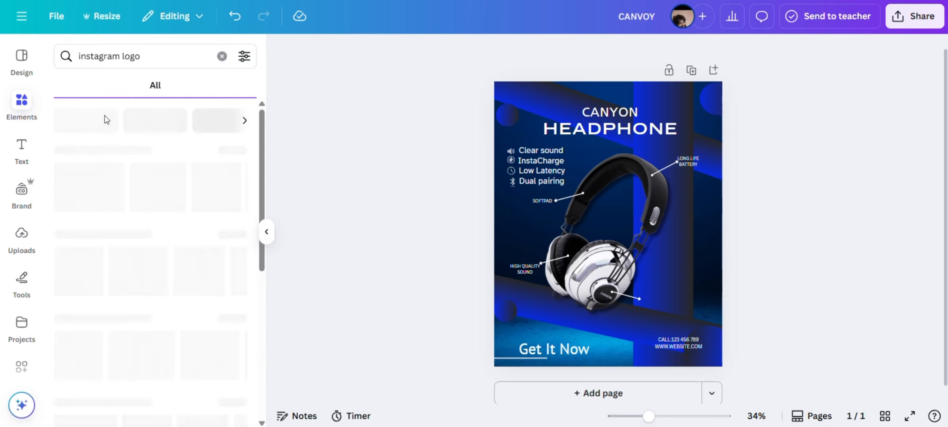
{"action": "left_click", "coordinate": [187, 187]}
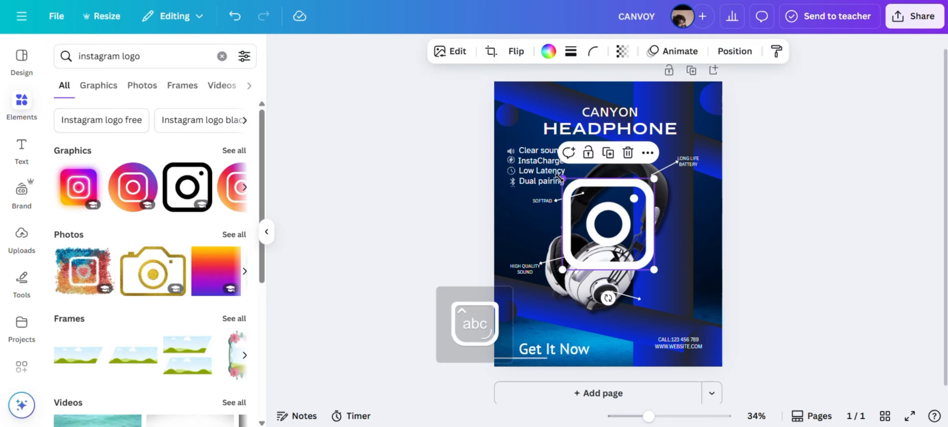
{"action": "left_click_drag", "start_coordinate": [563, 176], "coordinate": [652, 119]}
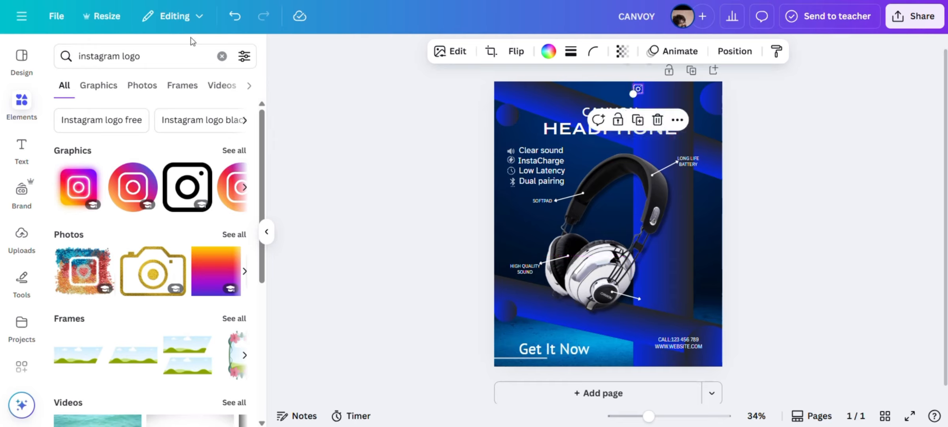
- Search elements for "facebook logo", add the square Facebook graphic and colour it white
{"action": "double_click", "coordinate": [108, 56]}
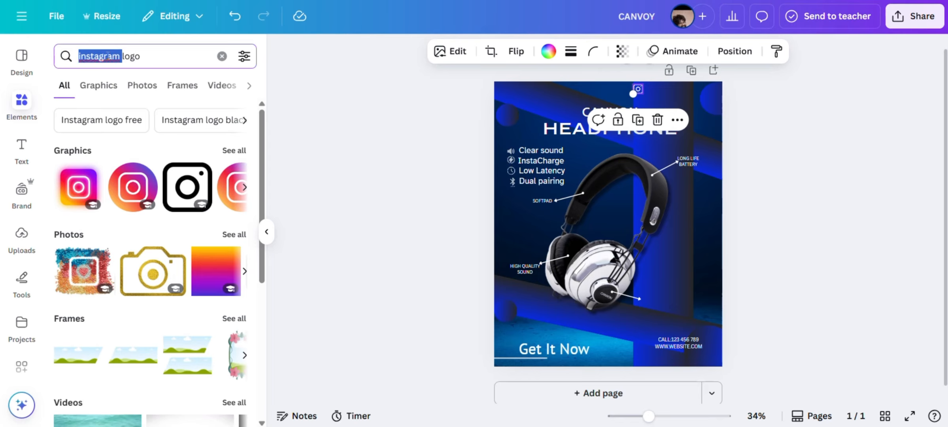
{"action": "type", "text": "facebook"}
{"action": "key", "text": "Return"}
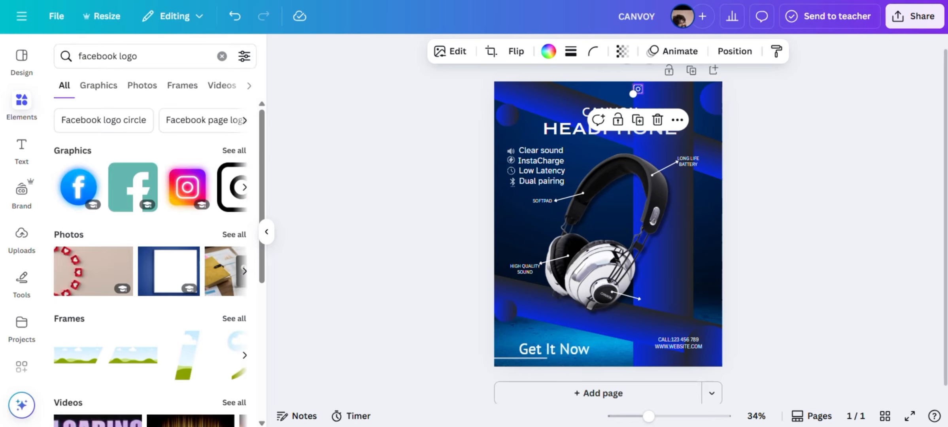
{"action": "left_click", "coordinate": [135, 190]}
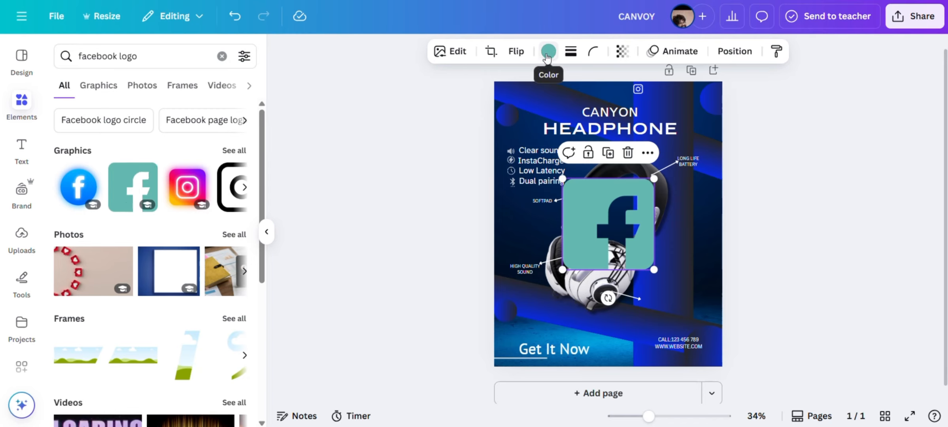
{"action": "left_click", "coordinate": [549, 51]}
{"action": "left_click", "coordinate": [153, 141]}
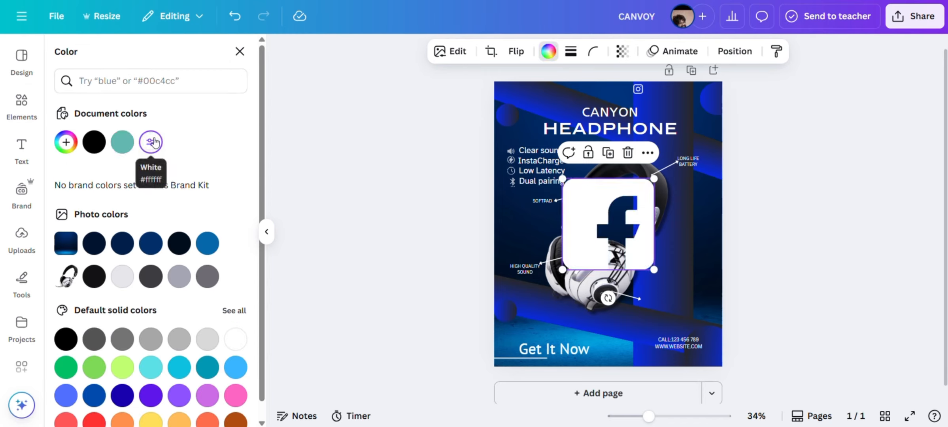
- Shrink the Facebook logo to the Instagram logo's size and place it just to the right of that logo
{"action": "left_click_drag", "start_coordinate": [563, 178], "coordinate": [652, 98]}
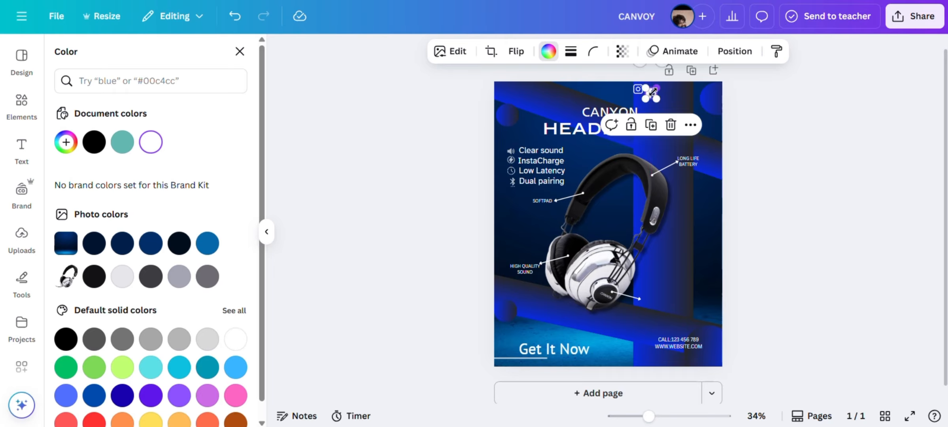
{"action": "left_click", "coordinate": [672, 97]}
{"action": "left_click", "coordinate": [788, 124]}
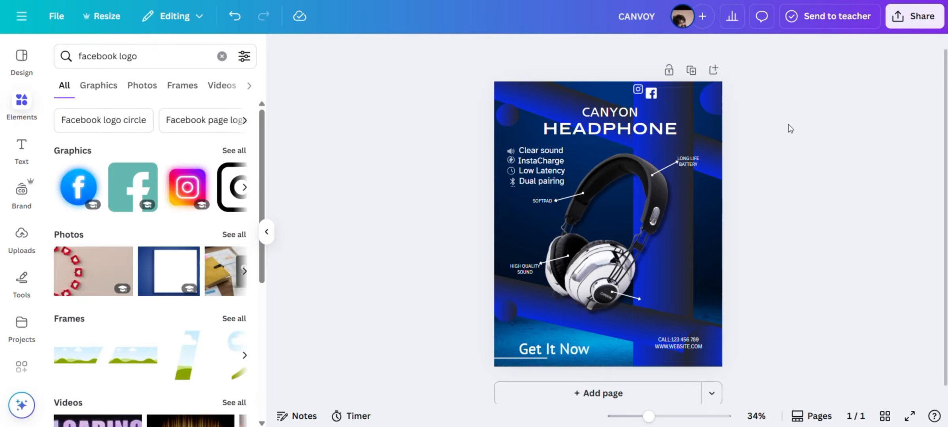
{"action": "left_click", "coordinate": [651, 93]}
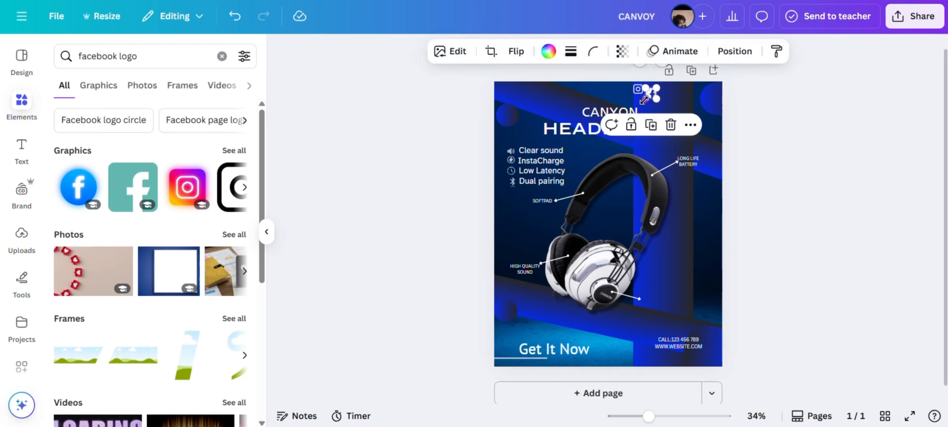
{"action": "mouse_move", "coordinate": [645, 99]}
{"action": "left_mouse_down"}
{"action": "mouse_move", "coordinate": [651, 95]}
{"action": "mouse_move", "coordinate": [640, 90]}
{"action": "left_mouse_up"}
{"action": "left_click", "coordinate": [766, 115]}
- Move the Instagram logo right so it sits close beside the Facebook logo on the same line
{"action": "left_click", "coordinate": [638, 90]}
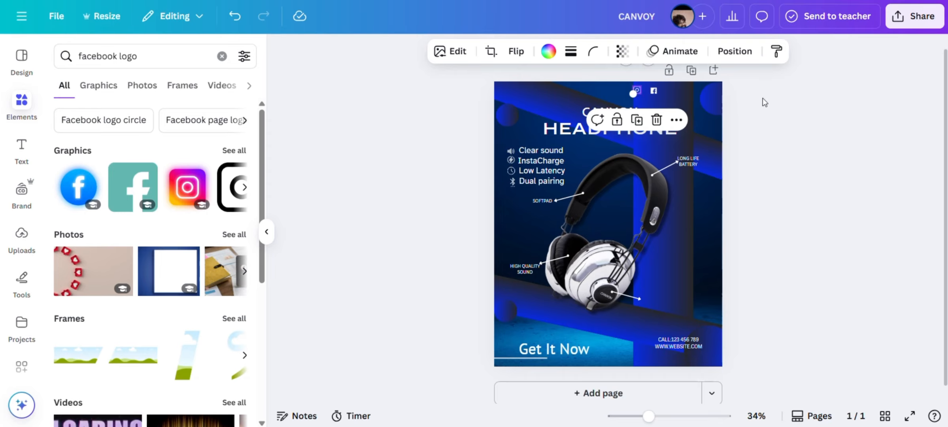
{"action": "left_click", "coordinate": [765, 101]}
{"action": "left_click", "coordinate": [637, 90]}
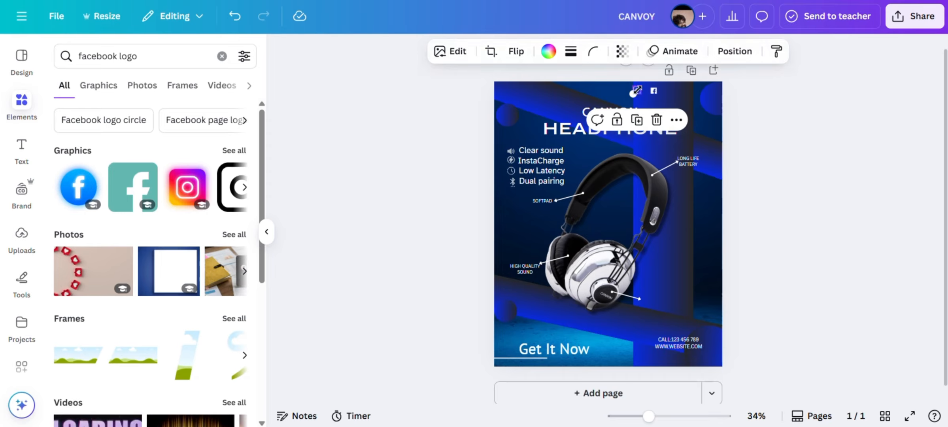
{"action": "left_click", "coordinate": [654, 71]}
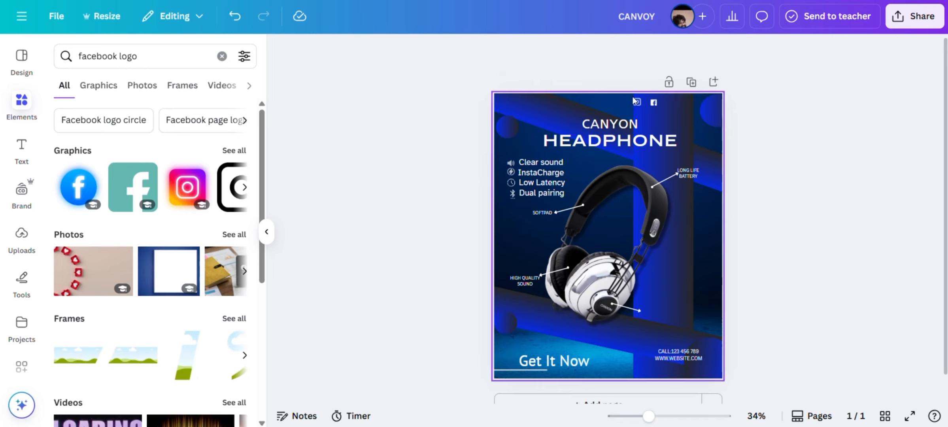
{"action": "left_click", "coordinate": [641, 103]}
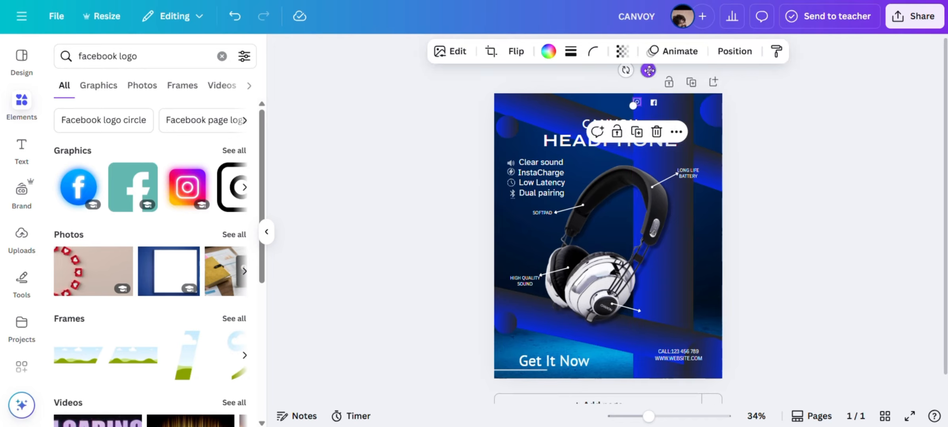
{"action": "left_click_drag", "start_coordinate": [650, 70], "coordinate": [657, 71]}
{"action": "left_click", "coordinate": [781, 172]}
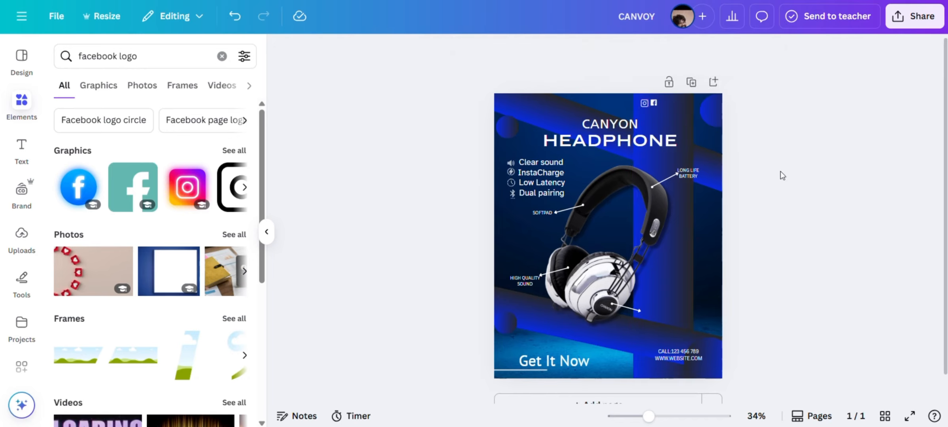
{"action": "left_click", "coordinate": [644, 103]}
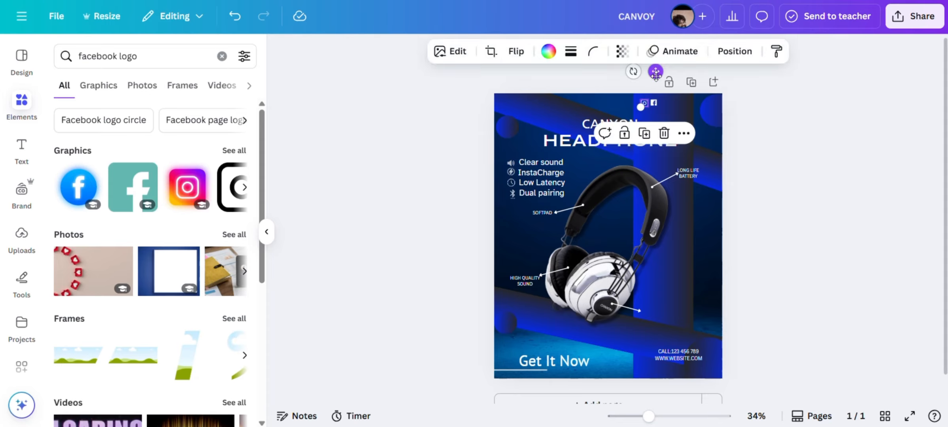
{"action": "left_click_drag", "start_coordinate": [655, 73], "coordinate": [654, 75]}
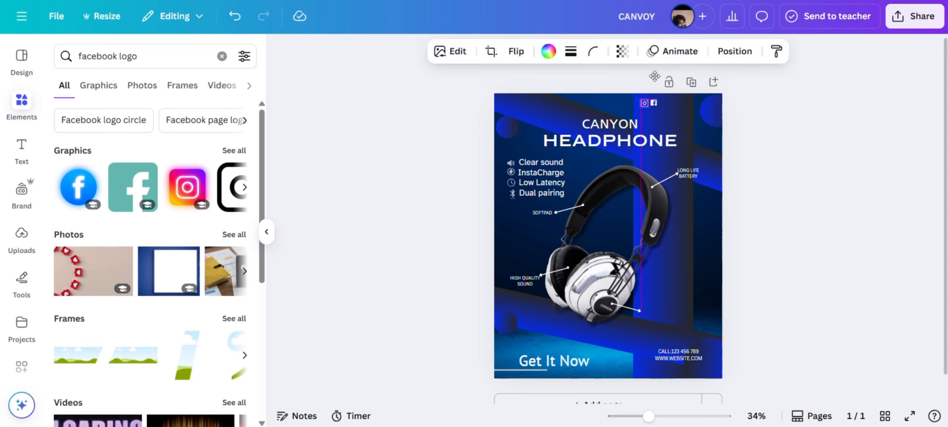
{"action": "left_click", "coordinate": [762, 130]}
- Fine-tune the Facebook logo's size to match the neighbouring Instagram logo
{"action": "scroll", "coordinate": [761, 130], "scroll_direction": "up", "scroll_amount": 5}
{"action": "left_click", "coordinate": [685, 85]}
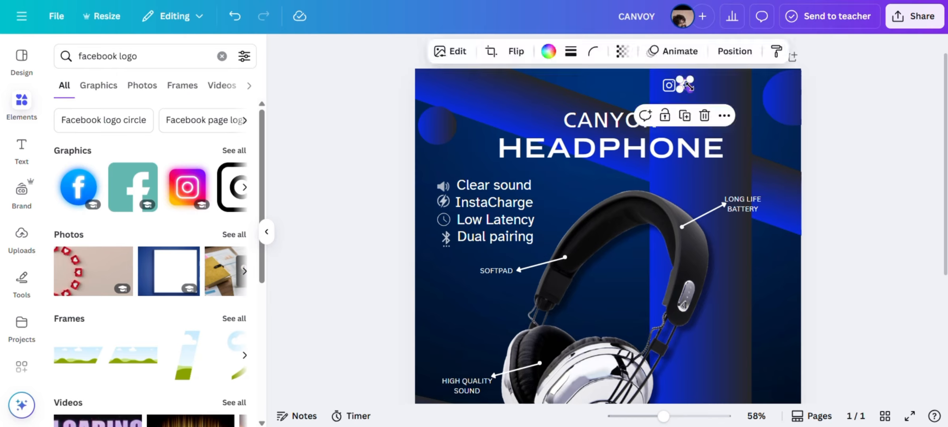
{"action": "left_click_drag", "start_coordinate": [690, 89], "coordinate": [687, 87]}
{"action": "left_click", "coordinate": [882, 123]}
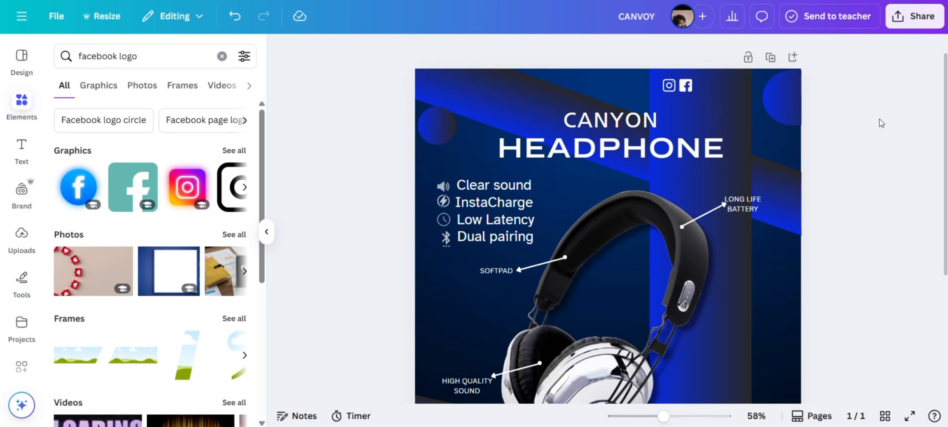
- Search graphics for "twitter logo", add the solid round bird logo and colour it white
{"action": "left_click", "coordinate": [90, 56]}
{"action": "double_click", "coordinate": [90, 56]}
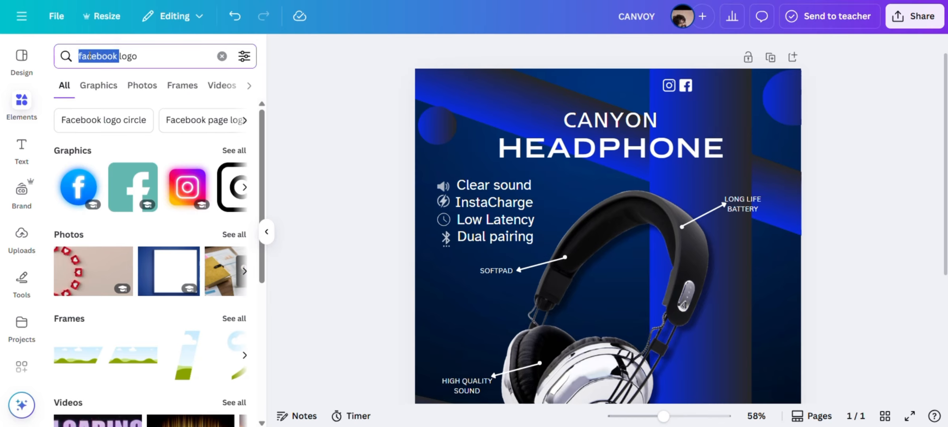
{"action": "type", "text": "twitter"}
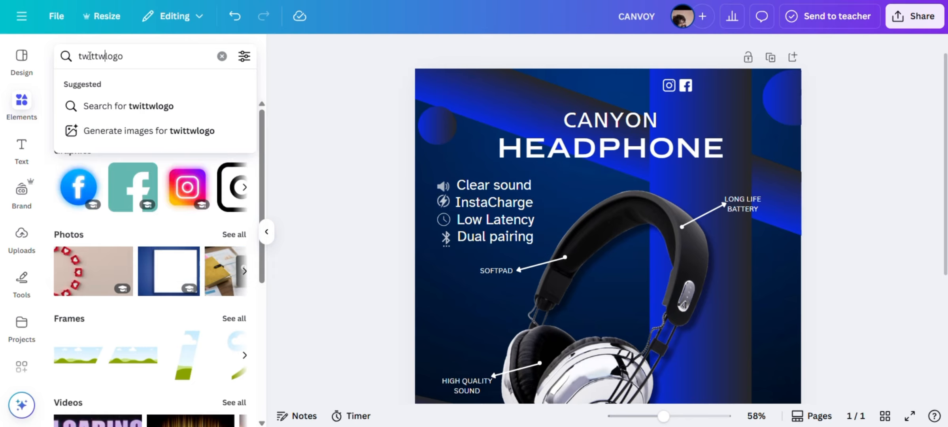
{"action": "key", "text": "Return"}
{"action": "scroll", "coordinate": [149, 295], "scroll_direction": "down", "scroll_amount": 2}
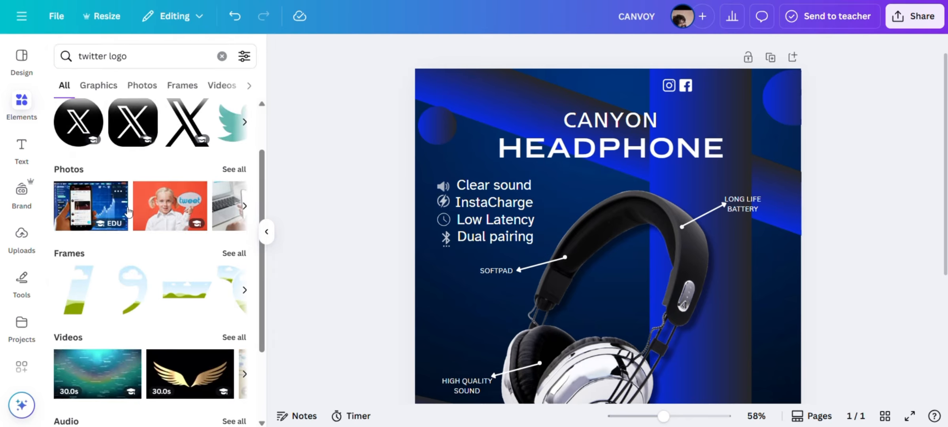
{"action": "scroll", "coordinate": [150, 295], "scroll_direction": "up", "scroll_amount": 2}
{"action": "left_click", "coordinate": [235, 150]}
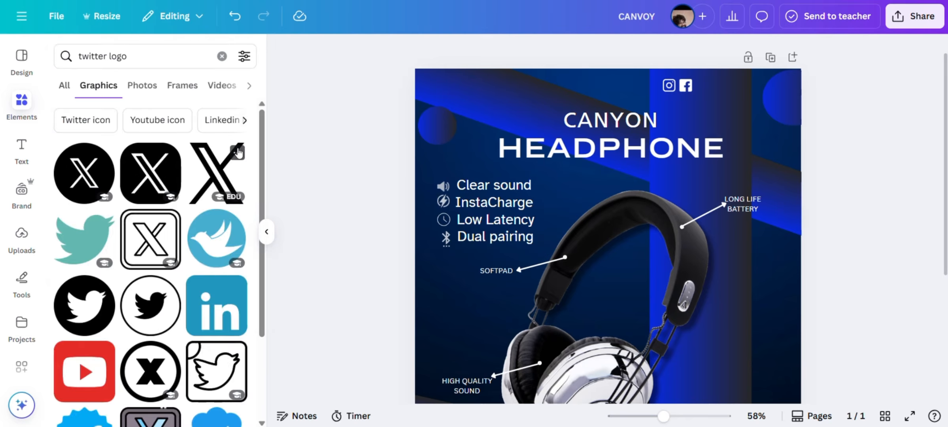
{"action": "left_click", "coordinate": [90, 311]}
{"action": "left_click", "coordinate": [549, 51]}
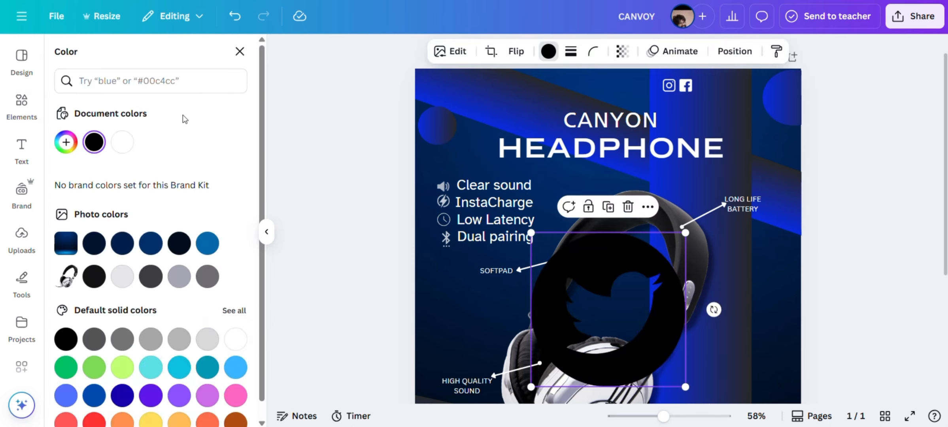
{"action": "left_click", "coordinate": [122, 142]}
- Shrink the Twitter logo to icon size and place it directly right of the Facebook logo
{"action": "scroll", "coordinate": [449, 224], "scroll_direction": "down", "scroll_amount": 3}
{"action": "scroll", "coordinate": [513, 286], "scroll_direction": "up", "scroll_amount": 3}
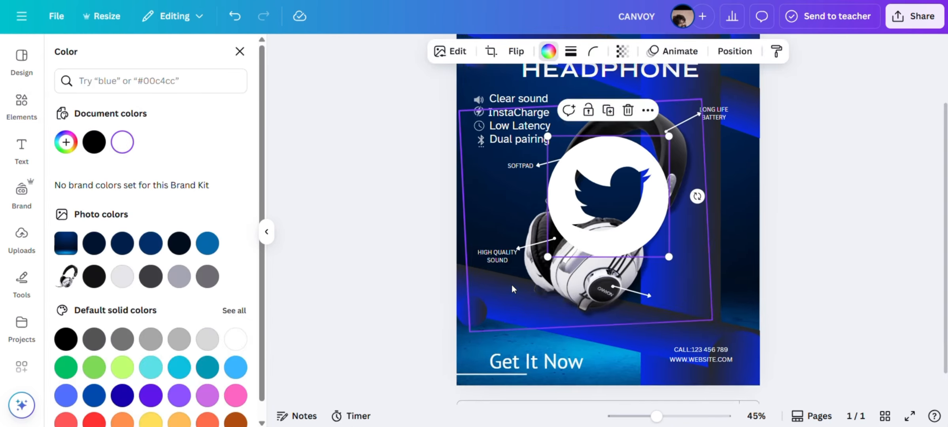
{"action": "scroll", "coordinate": [512, 286], "scroll_direction": "up", "scroll_amount": 1}
{"action": "scroll", "coordinate": [512, 288], "scroll_direction": "down", "scroll_amount": 1}
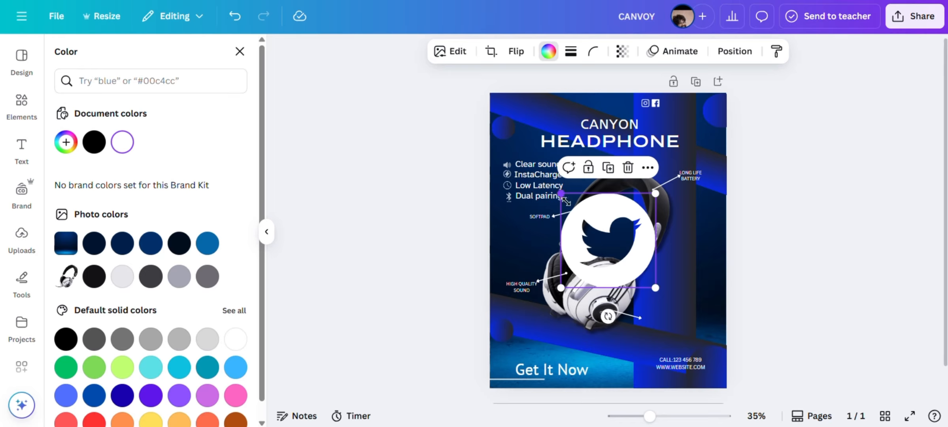
{"action": "left_click_drag", "start_coordinate": [562, 193], "coordinate": [639, 276]}
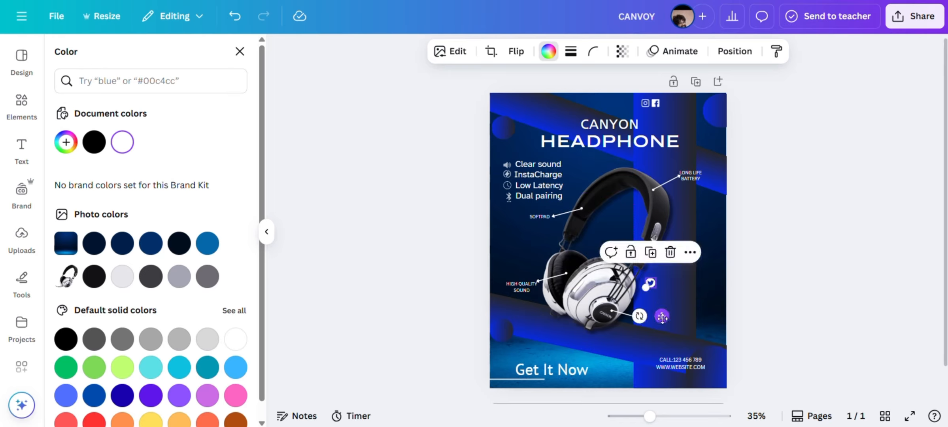
{"action": "left_click_drag", "start_coordinate": [659, 315], "coordinate": [665, 106]}
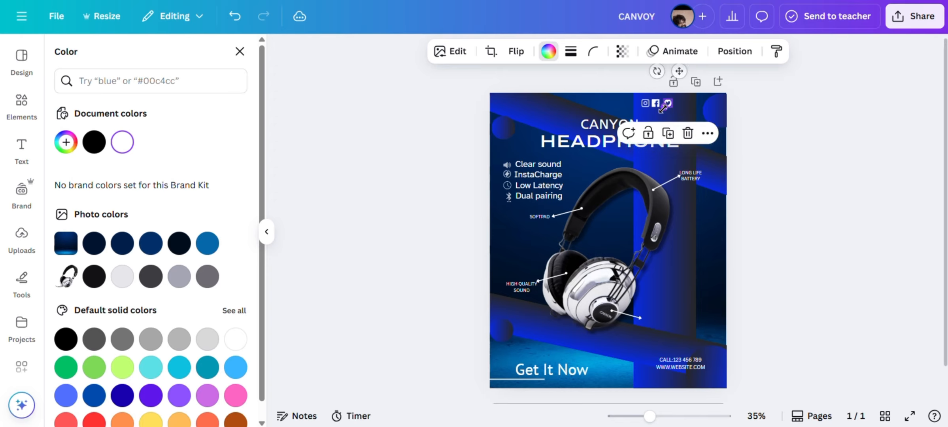
{"action": "left_click_drag", "start_coordinate": [680, 72], "coordinate": [677, 71]}
{"action": "left_click", "coordinate": [803, 128]}
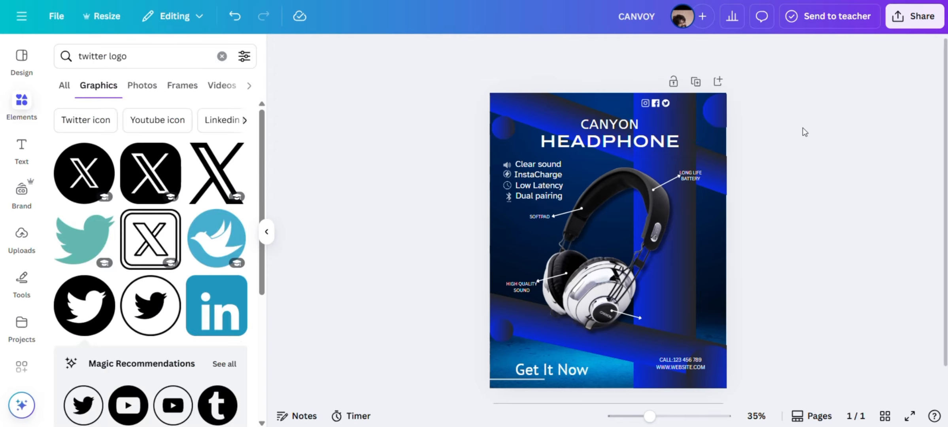
- Search graphics for "linkdin logo", add the outlined square "in" logo and colour it white
{"action": "double_click", "coordinate": [89, 56]}
{"action": "type", "text": "lin"}
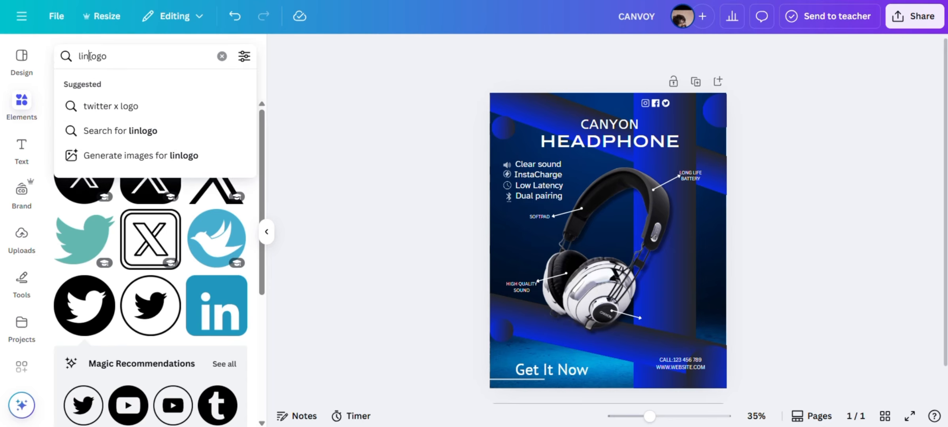
{"action": "type", "text": "kdin"}
{"action": "key", "text": "Return"}
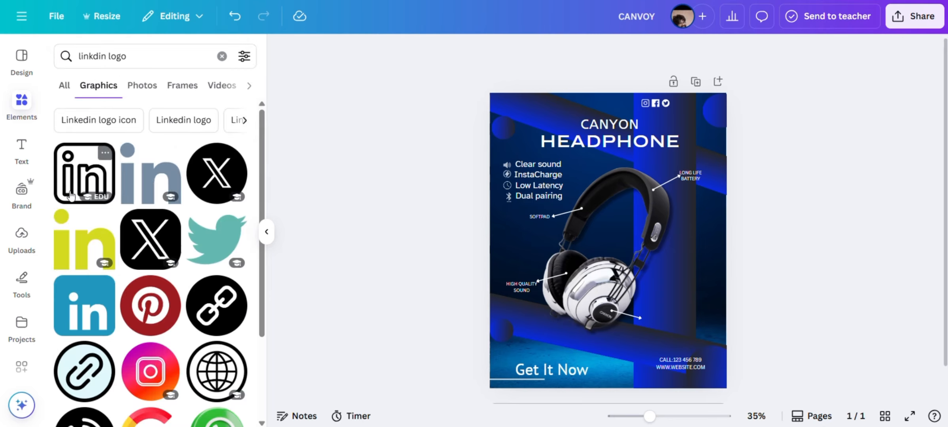
{"action": "left_click", "coordinate": [71, 195]}
{"action": "left_click", "coordinate": [546, 51]}
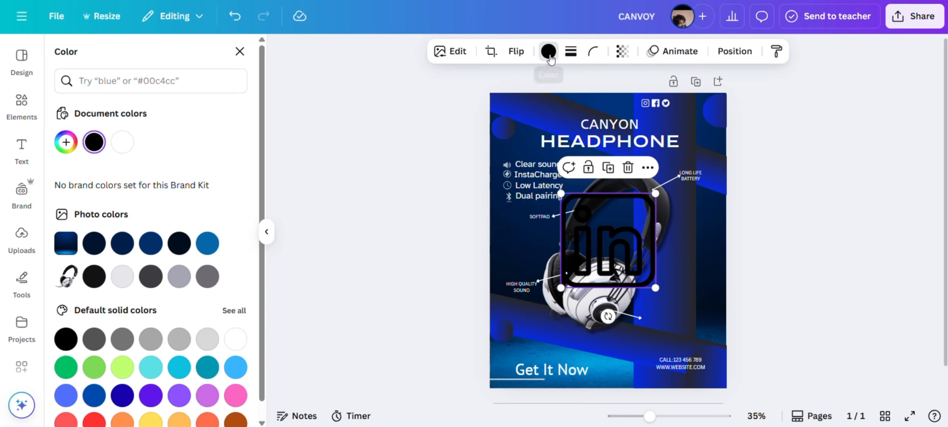
{"action": "left_click", "coordinate": [124, 148]}
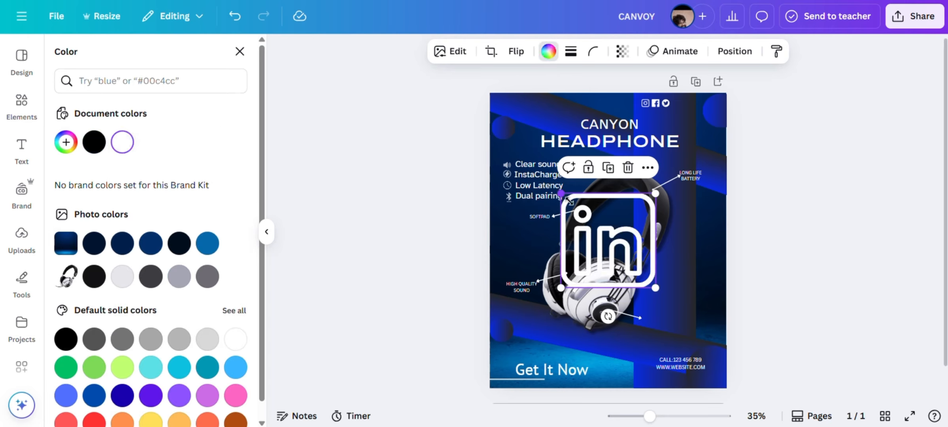
- Shrink the LinkedIn logo to icon size and align it directly right of the Twitter logo
{"action": "left_click_drag", "start_coordinate": [569, 201], "coordinate": [652, 284]}
{"action": "left_click_drag", "start_coordinate": [662, 315], "coordinate": [688, 141]}
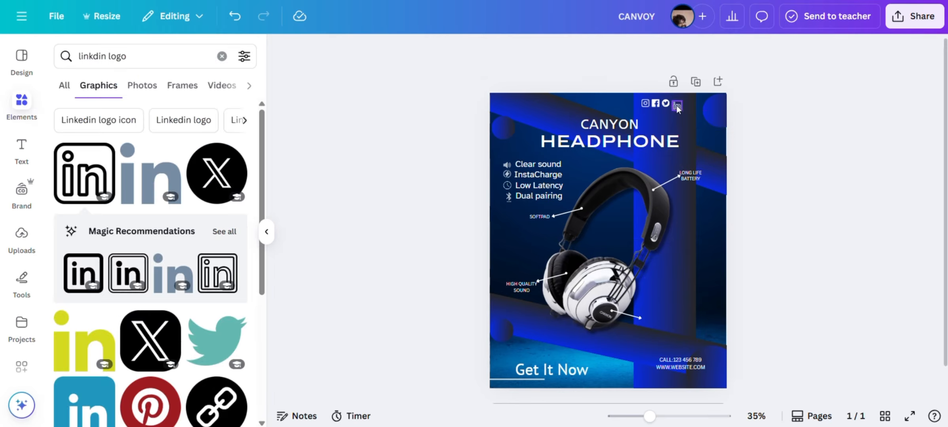
{"action": "left_click", "coordinate": [677, 105]}
{"action": "left_click_drag", "start_coordinate": [673, 102], "coordinate": [674, 103]}
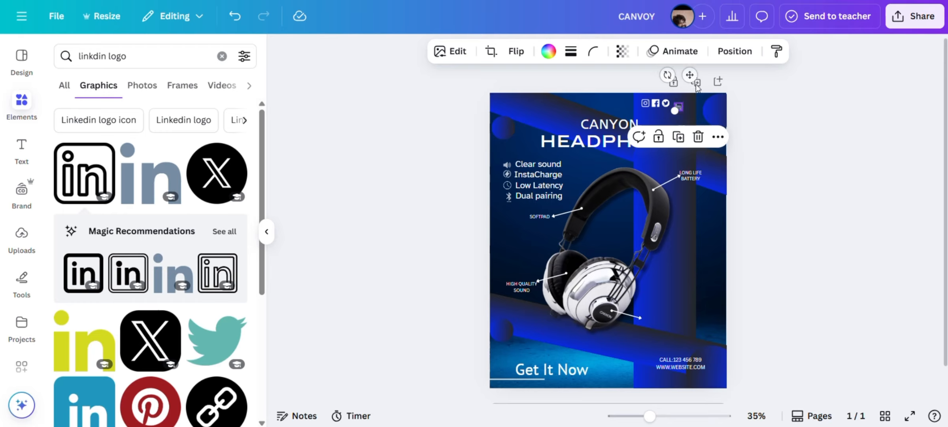
{"action": "left_click_drag", "start_coordinate": [690, 72], "coordinate": [689, 69]}
{"action": "left_click", "coordinate": [787, 144]}
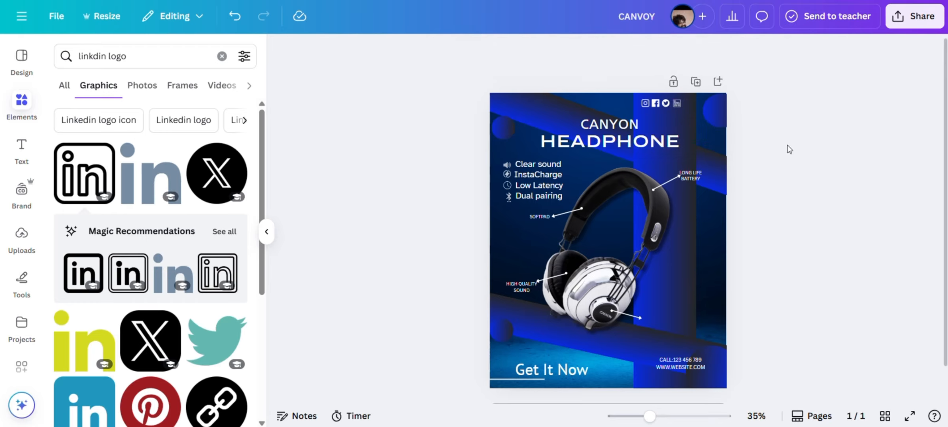
{"action": "left_click", "coordinate": [678, 106]}
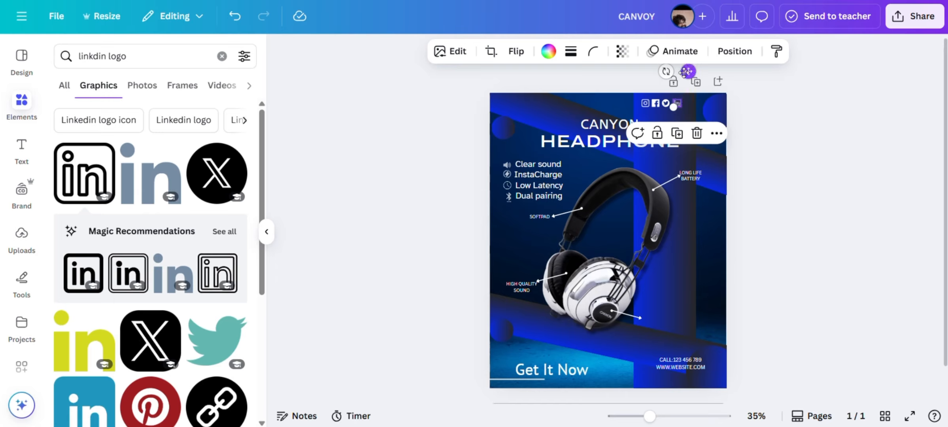
{"action": "left_click_drag", "start_coordinate": [689, 71], "coordinate": [680, 73]}
{"action": "left_click", "coordinate": [827, 162]}
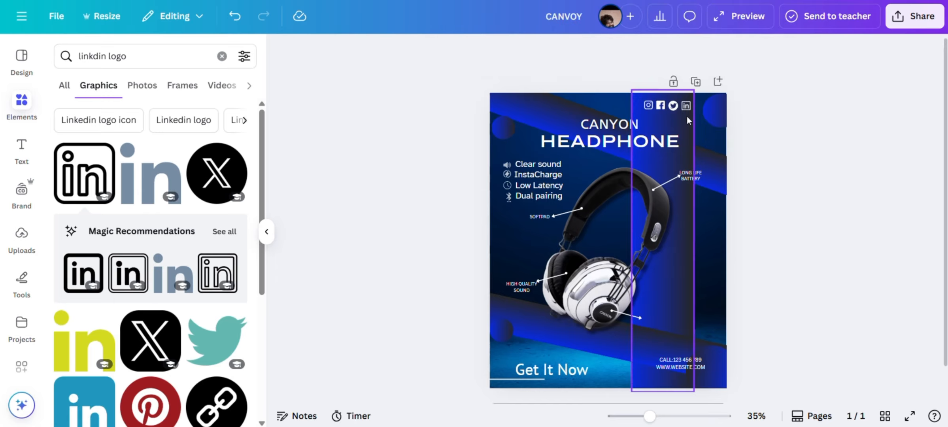
- Select the four social media logos together and shift the row slightly right, above the HEADPHONE title
{"action": "left_click_drag", "start_coordinate": [687, 116], "coordinate": [641, 98]}
{"action": "left_click_drag", "start_coordinate": [679, 71], "coordinate": [687, 69]}
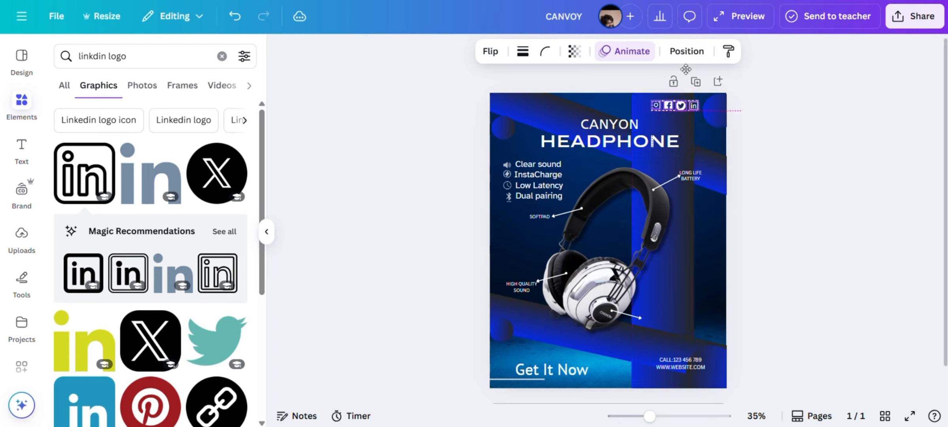
{"action": "left_click", "coordinate": [808, 100]}
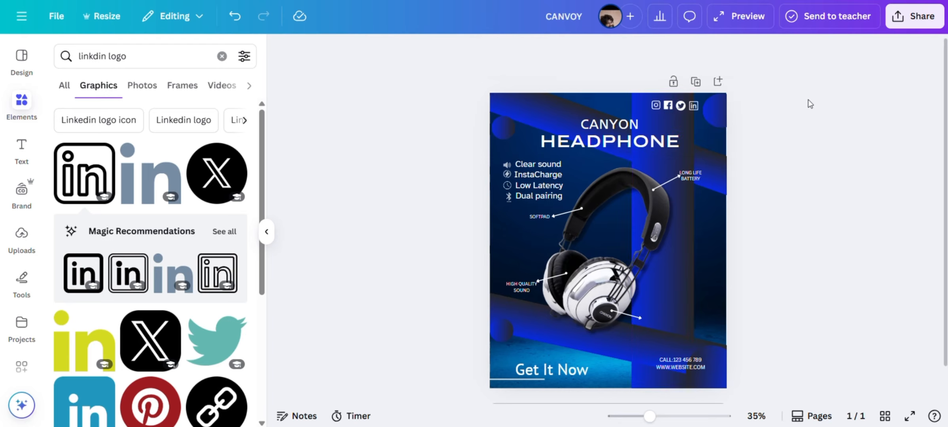
{"action": "left_click", "coordinate": [656, 351]}
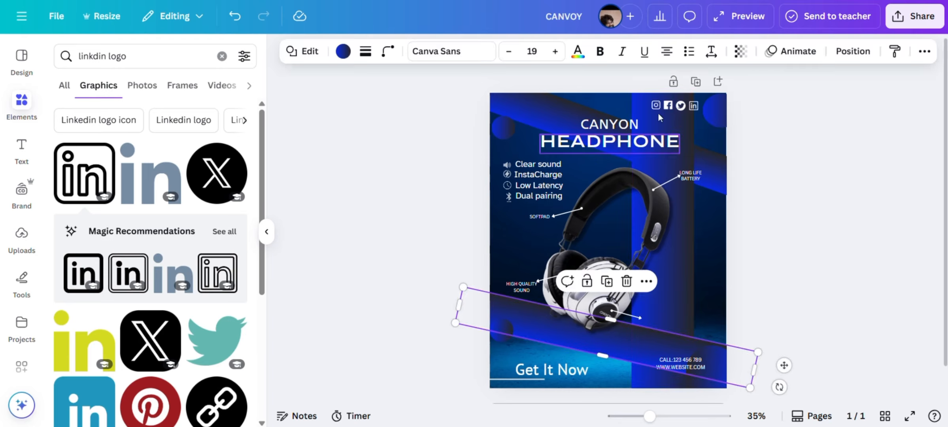
{"action": "left_click", "coordinate": [674, 82]}
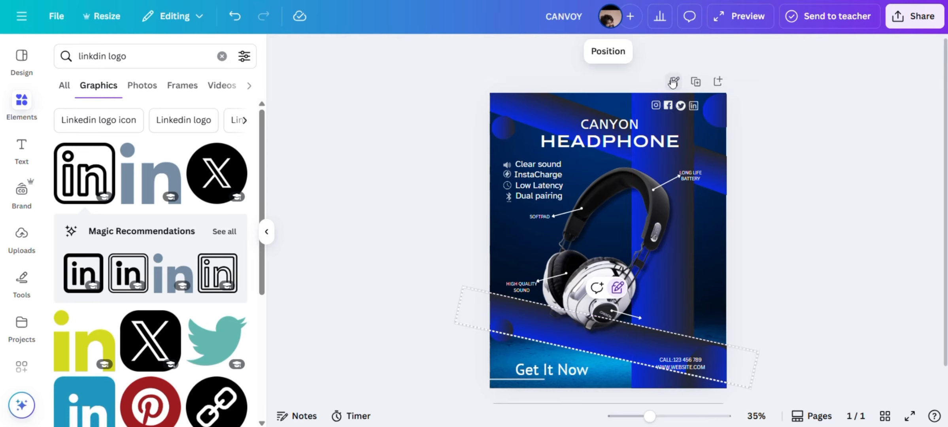
{"action": "left_click_drag", "start_coordinate": [658, 353], "coordinate": [706, 371]}
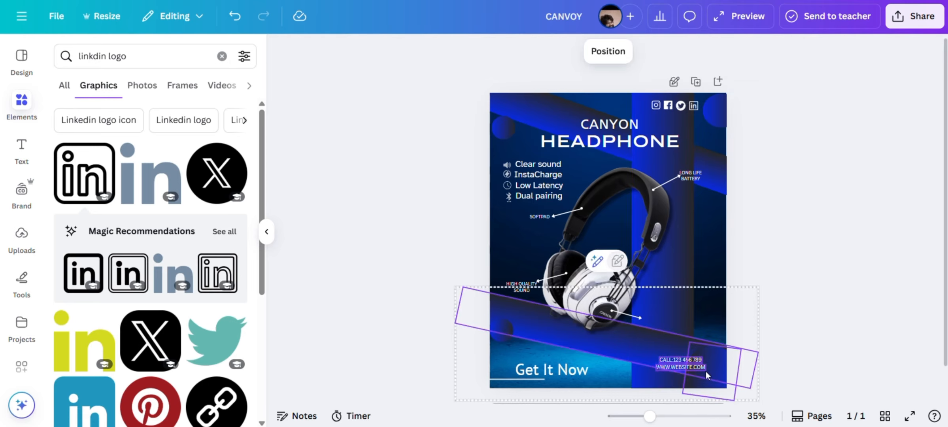
{"action": "left_click", "coordinate": [803, 301]}
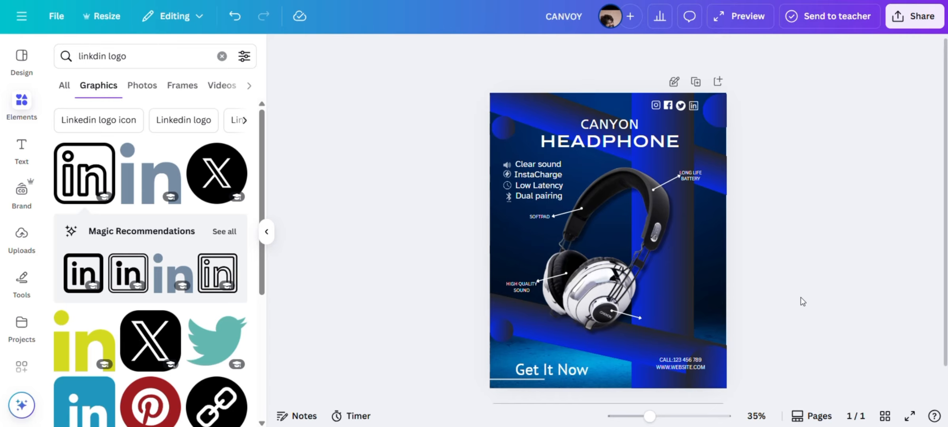
{"action": "left_click", "coordinate": [561, 350]}
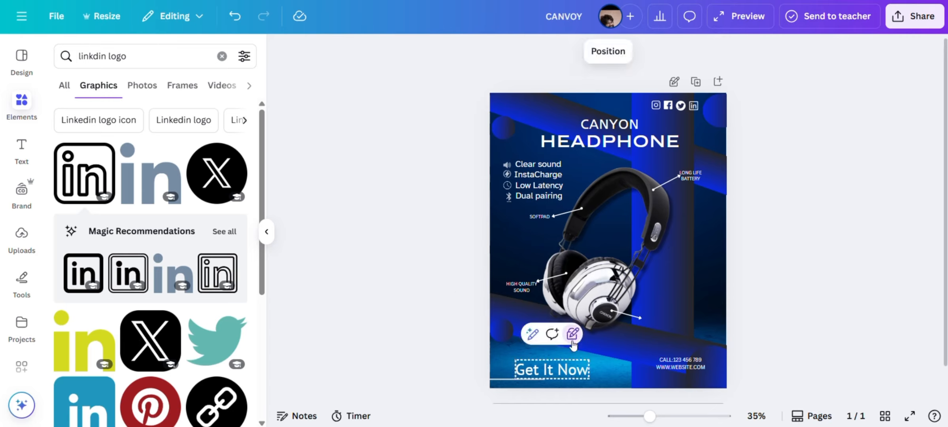
{"action": "left_click", "coordinate": [673, 84]}
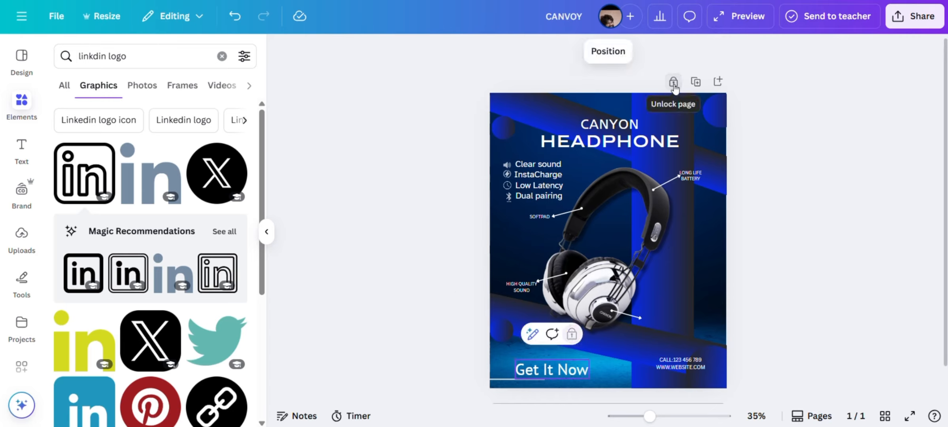
{"action": "left_click", "coordinate": [674, 83]}
- Move the "Get It Now" text slightly right and lock the diagonal blue band below the headphone
{"action": "left_click_drag", "start_coordinate": [555, 369], "coordinate": [566, 371]}
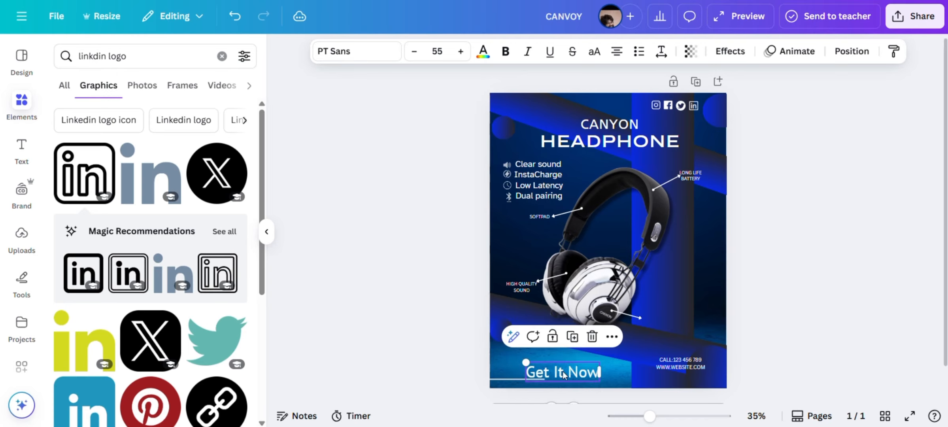
{"action": "left_click", "coordinate": [638, 341]}
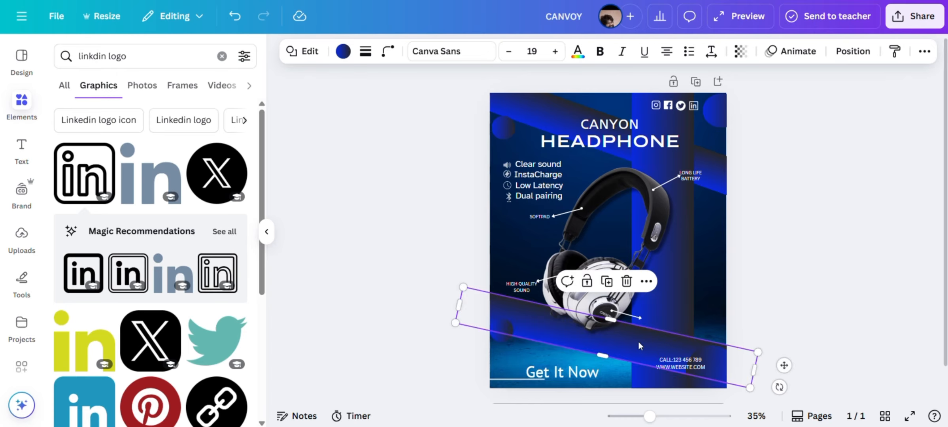
{"action": "left_click", "coordinate": [639, 341]}
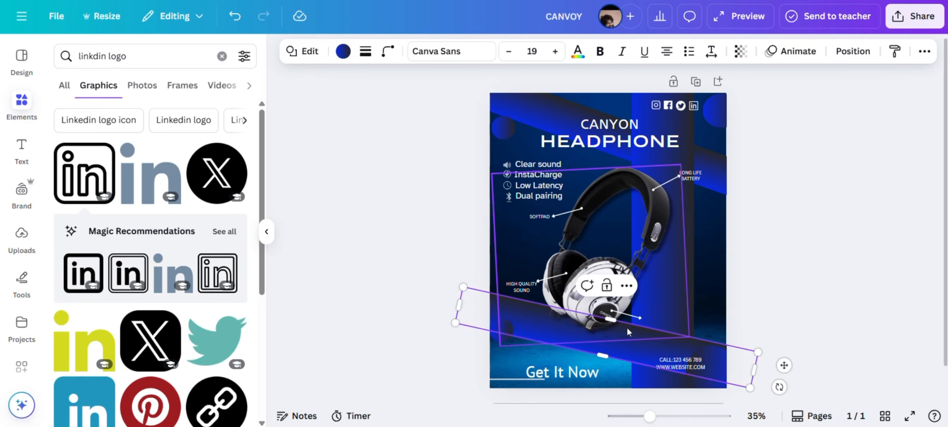
{"action": "left_click", "coordinate": [604, 283]}
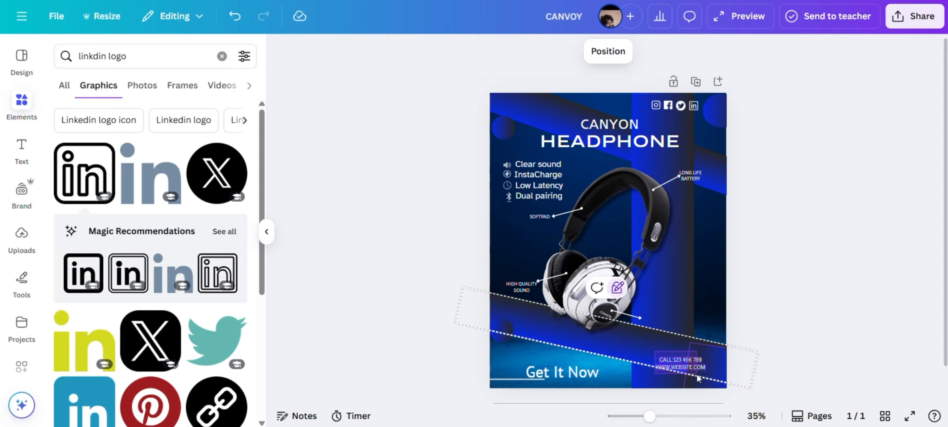
- Lock the small tilted square shape behind the contact details in the poster's lower-right corner
{"action": "left_click_drag", "start_coordinate": [693, 373], "coordinate": [689, 376]}
{"action": "left_click", "coordinate": [721, 360]}
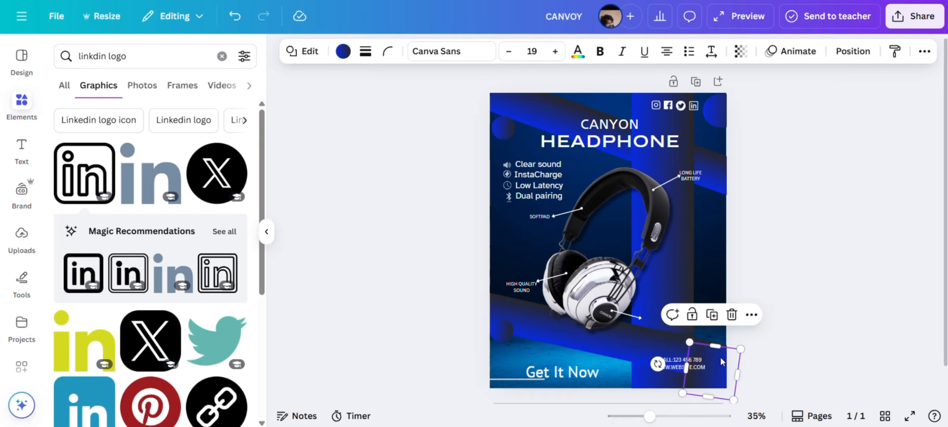
{"action": "left_click", "coordinate": [692, 316]}
- Move the phone and website lines together slightly lower on the poster and make both bold
{"action": "left_click_drag", "start_coordinate": [664, 347], "coordinate": [701, 403]}
{"action": "left_click", "coordinate": [760, 211]}
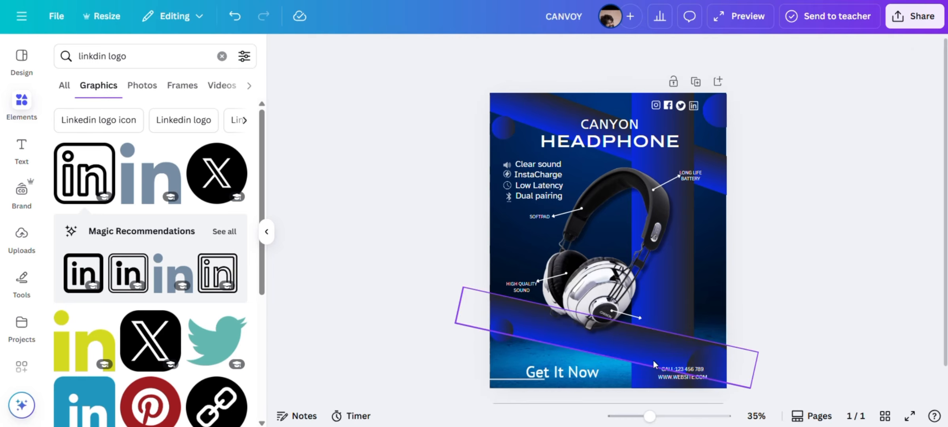
{"action": "left_click_drag", "start_coordinate": [654, 360], "coordinate": [705, 378]}
{"action": "left_click", "coordinate": [506, 51]}
{"action": "left_click", "coordinate": [867, 165]}
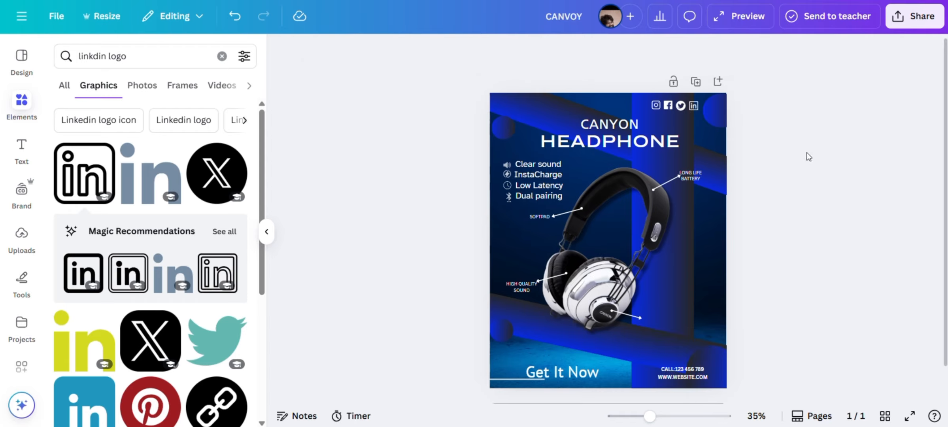